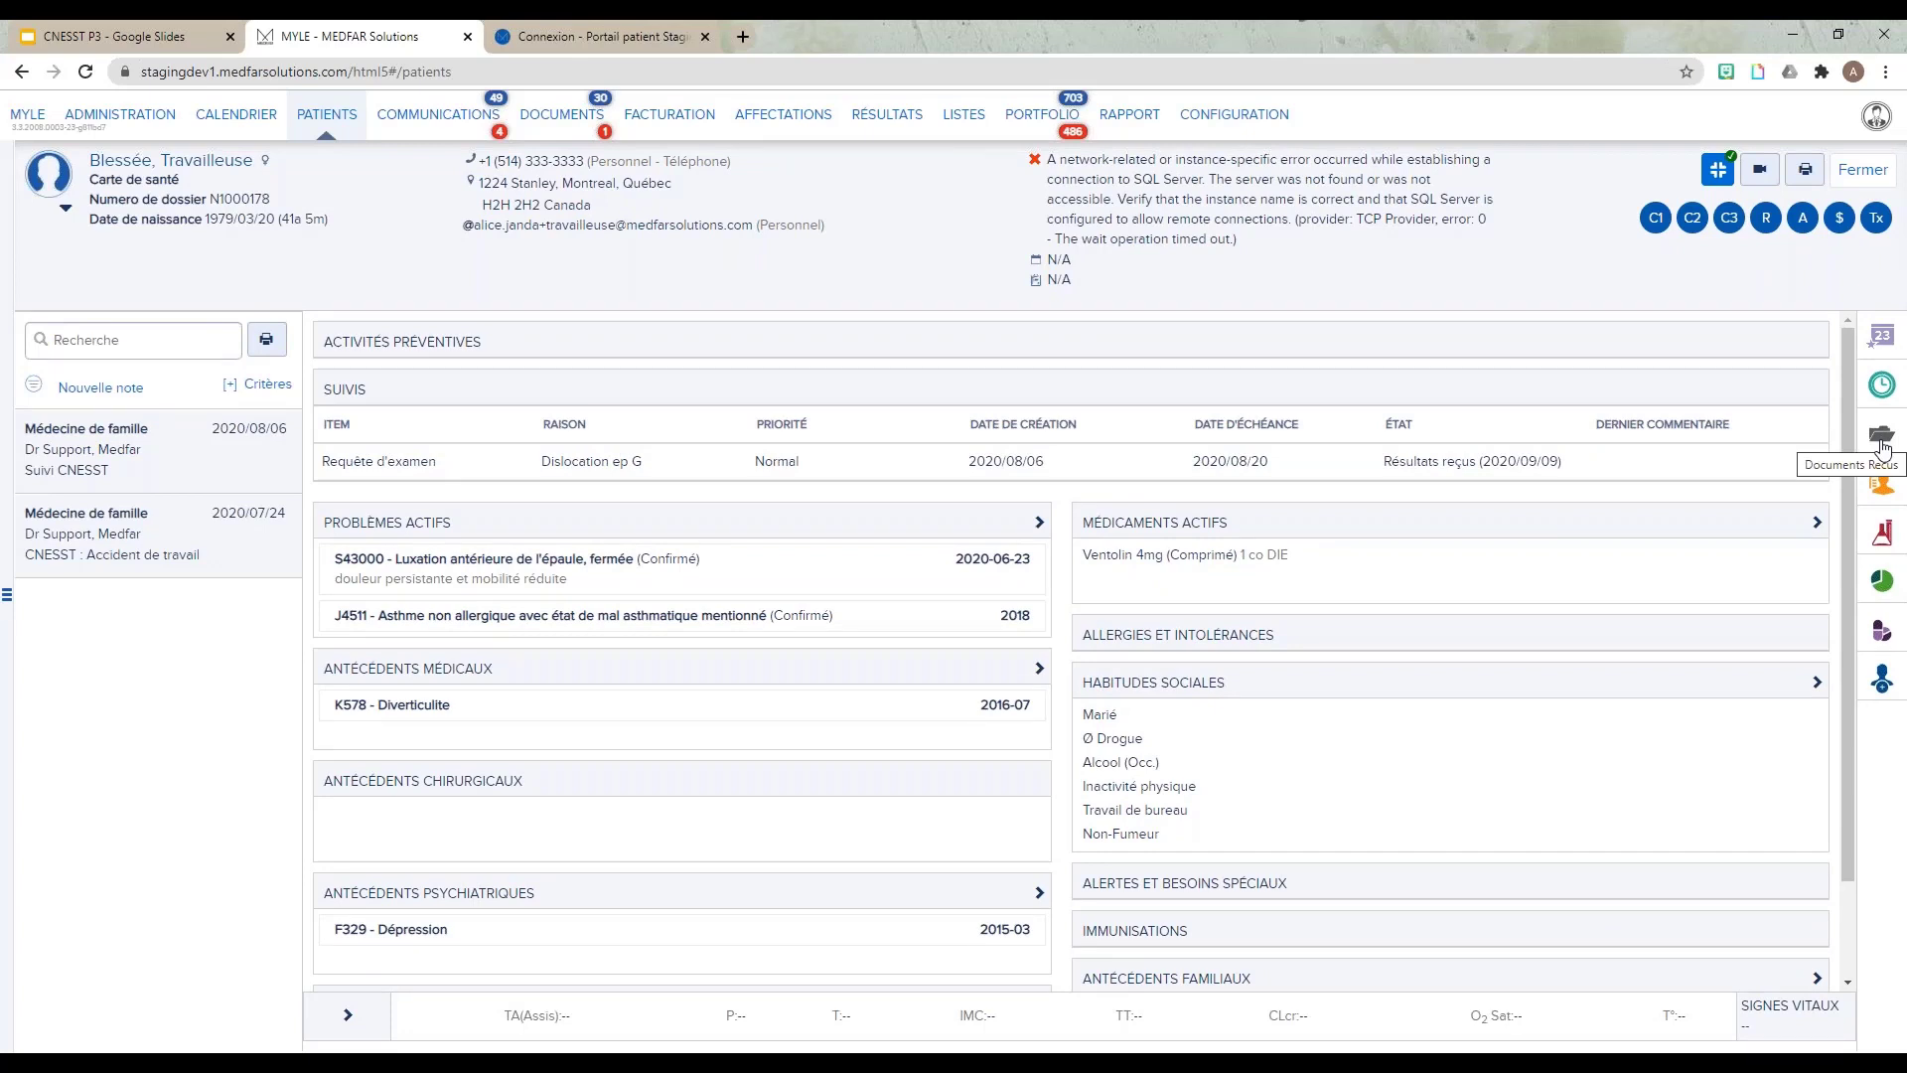
Step: Review the "IRM épaule gauche" imaging result in the patient's received documents and approve it
{"action": "left_click", "coordinate": [1883, 445]}
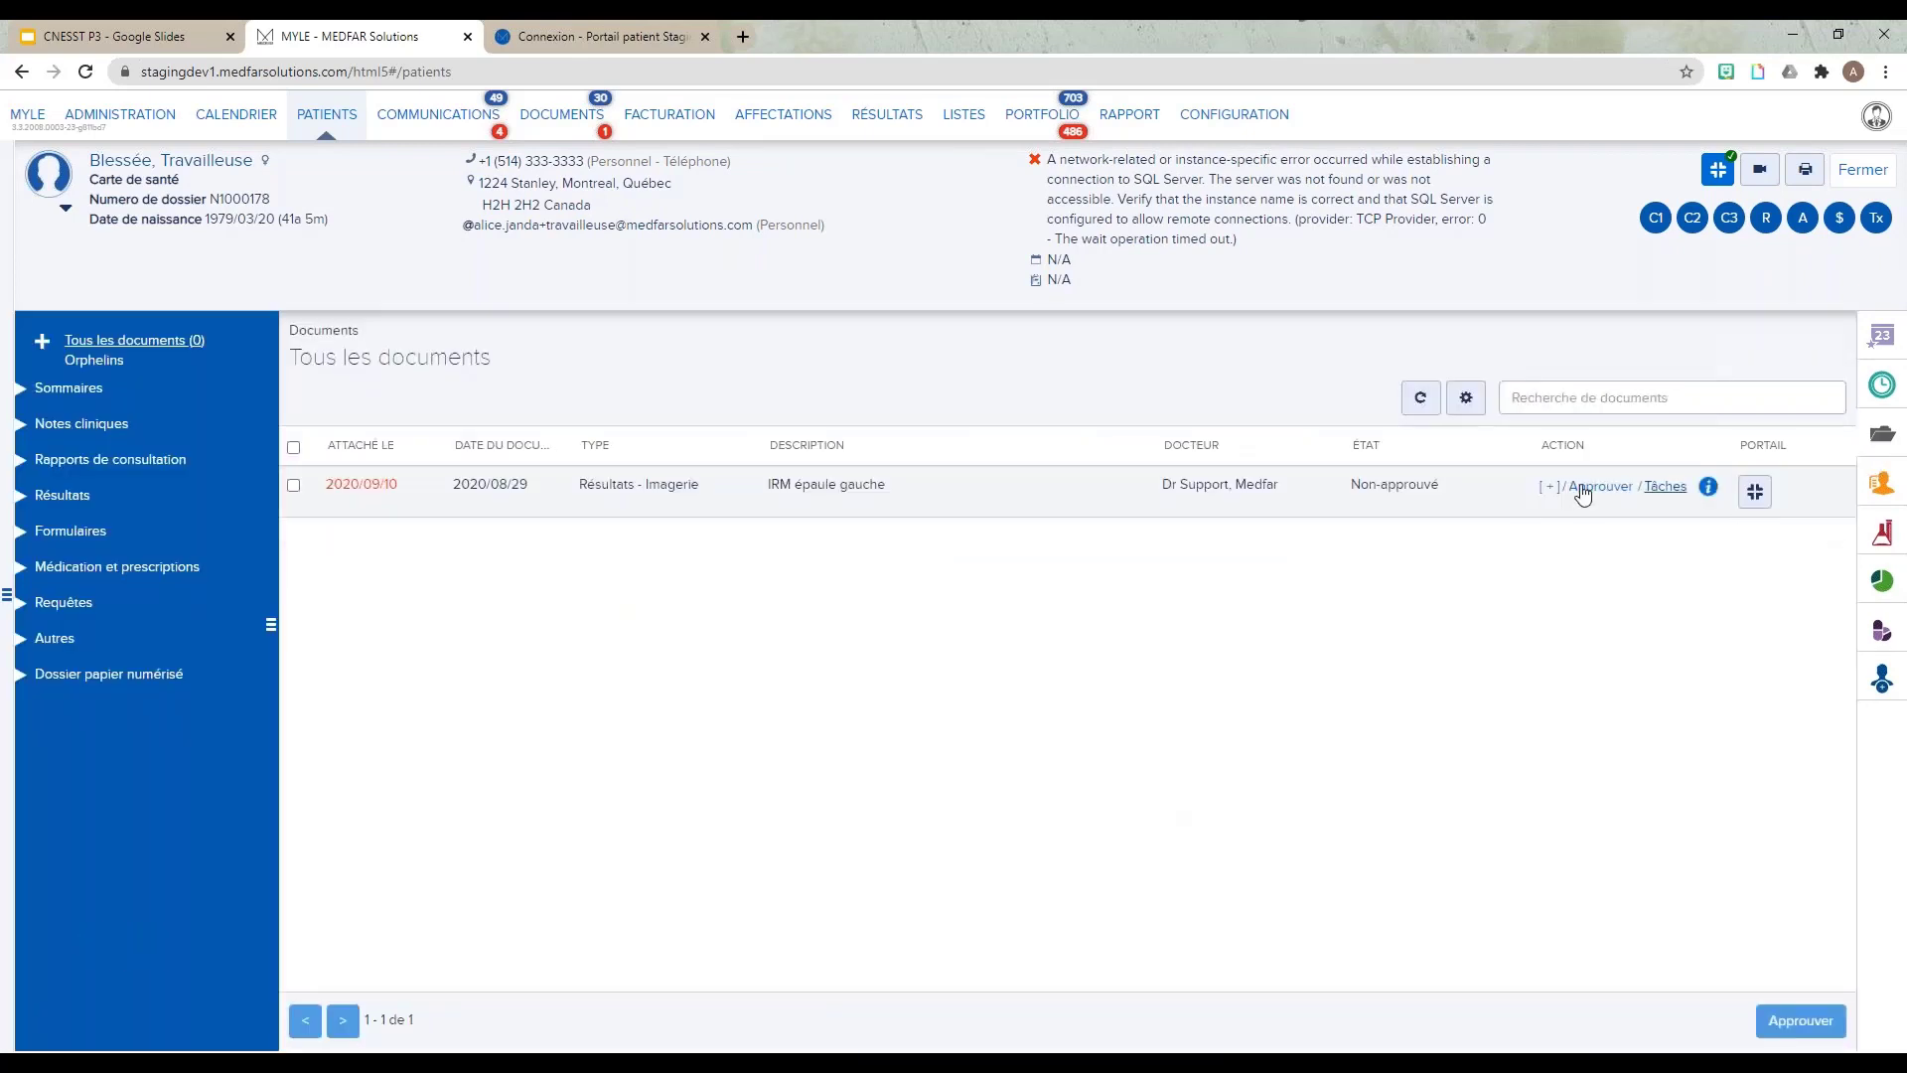
{"action": "left_click", "coordinate": [858, 513]}
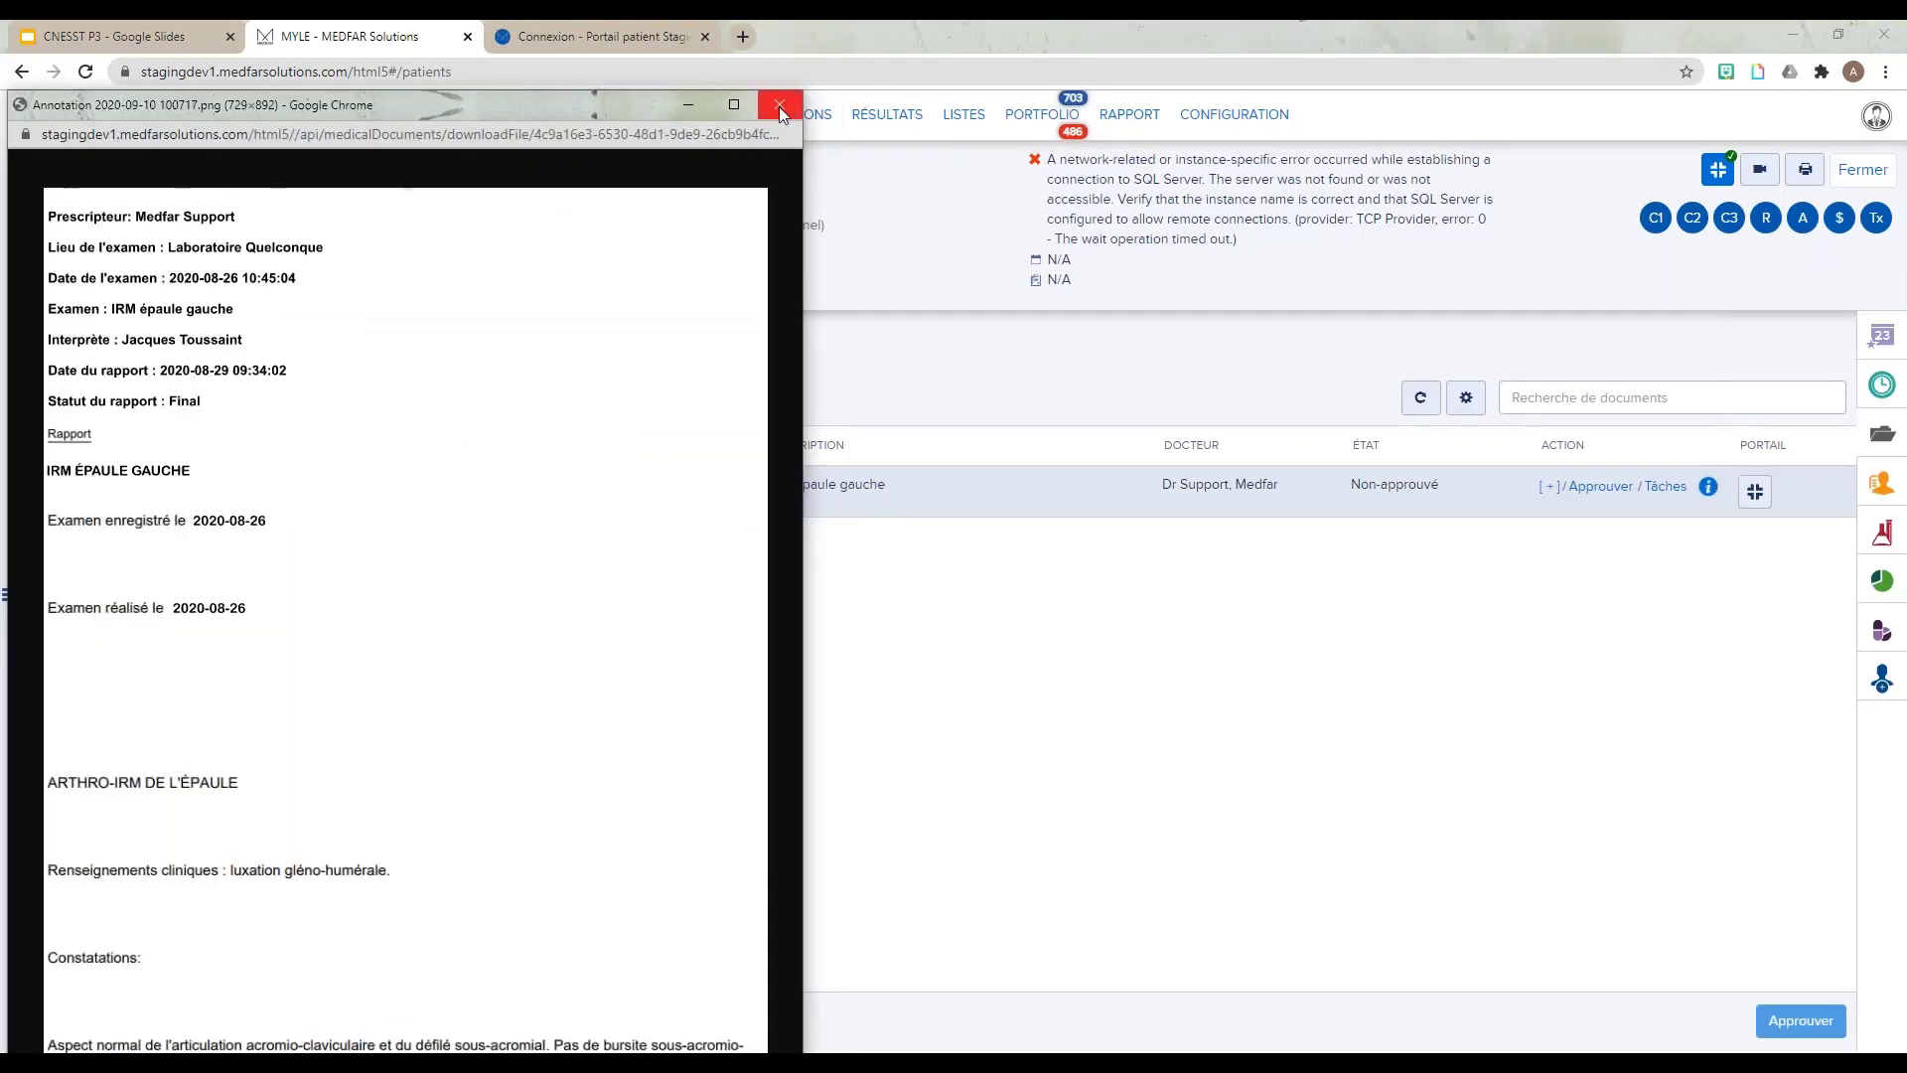
{"action": "left_click", "coordinate": [781, 105]}
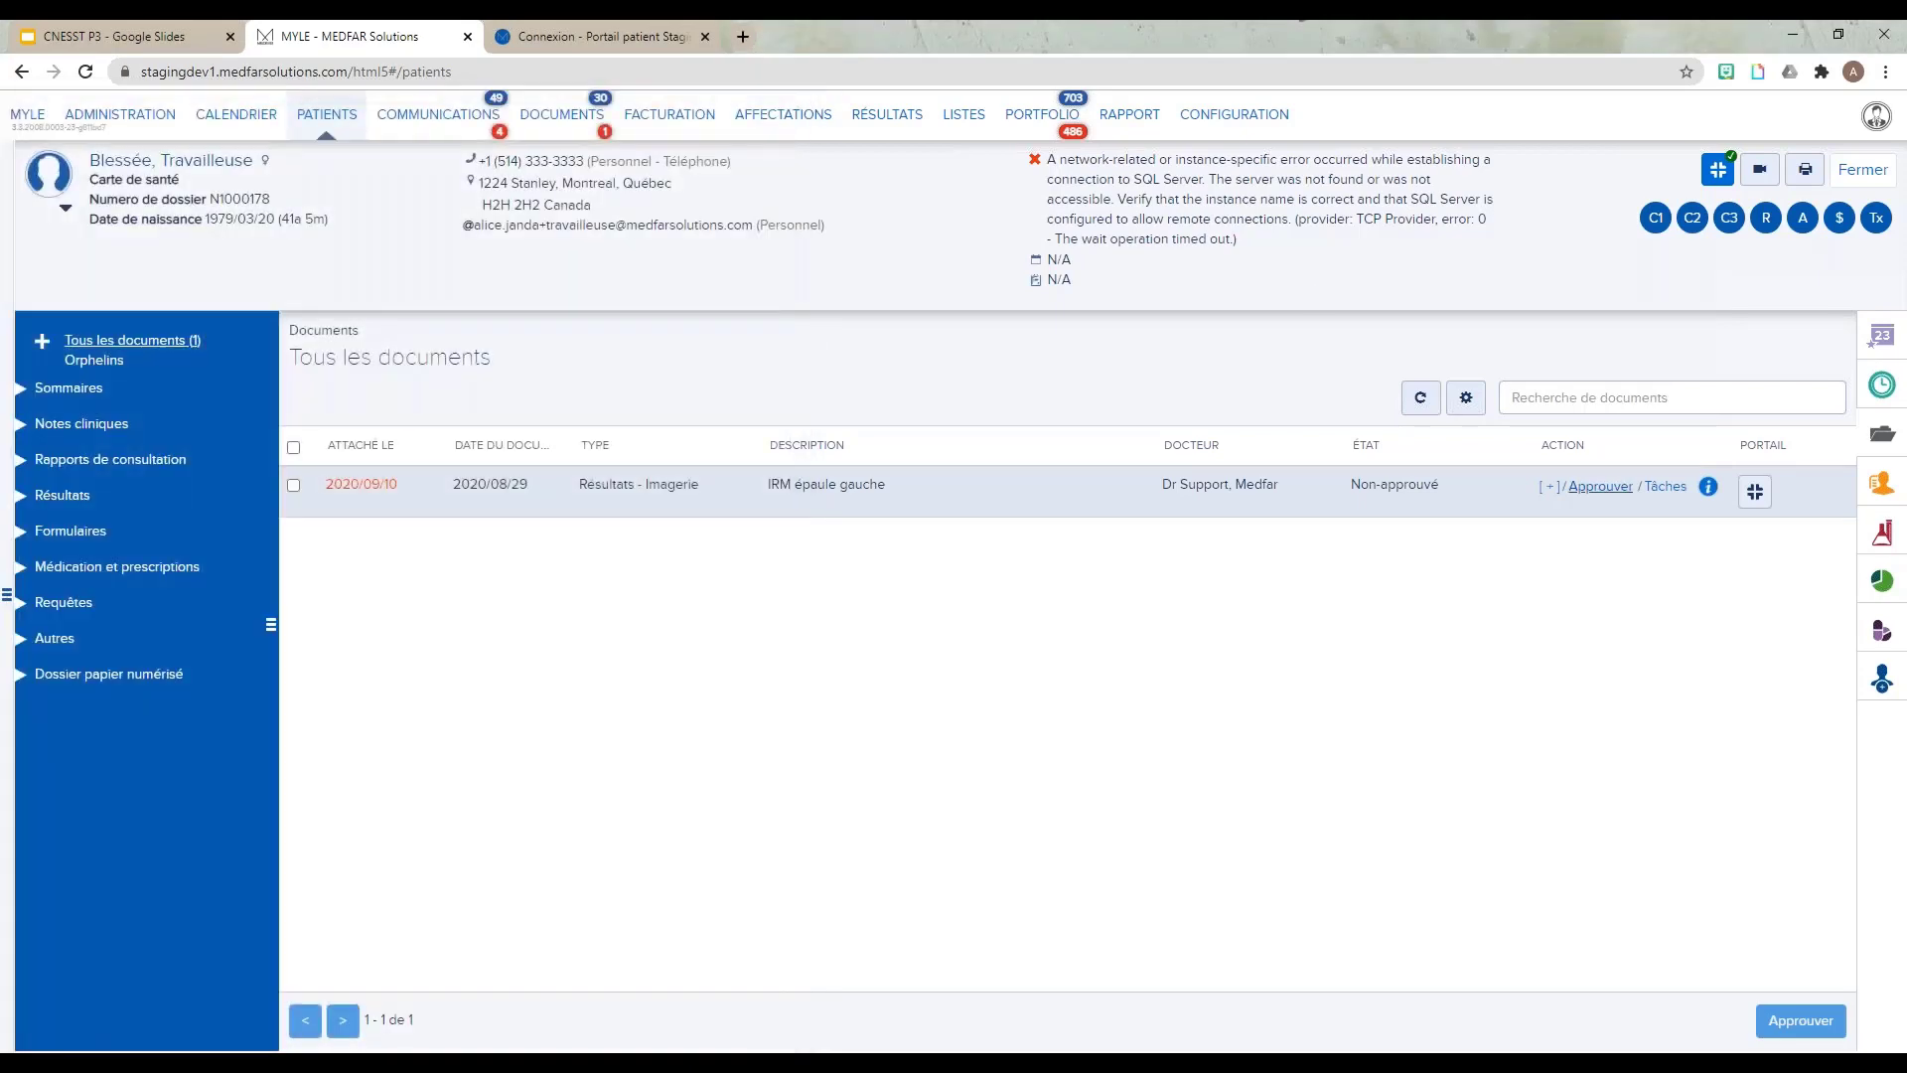
{"action": "left_click", "coordinate": [1597, 494]}
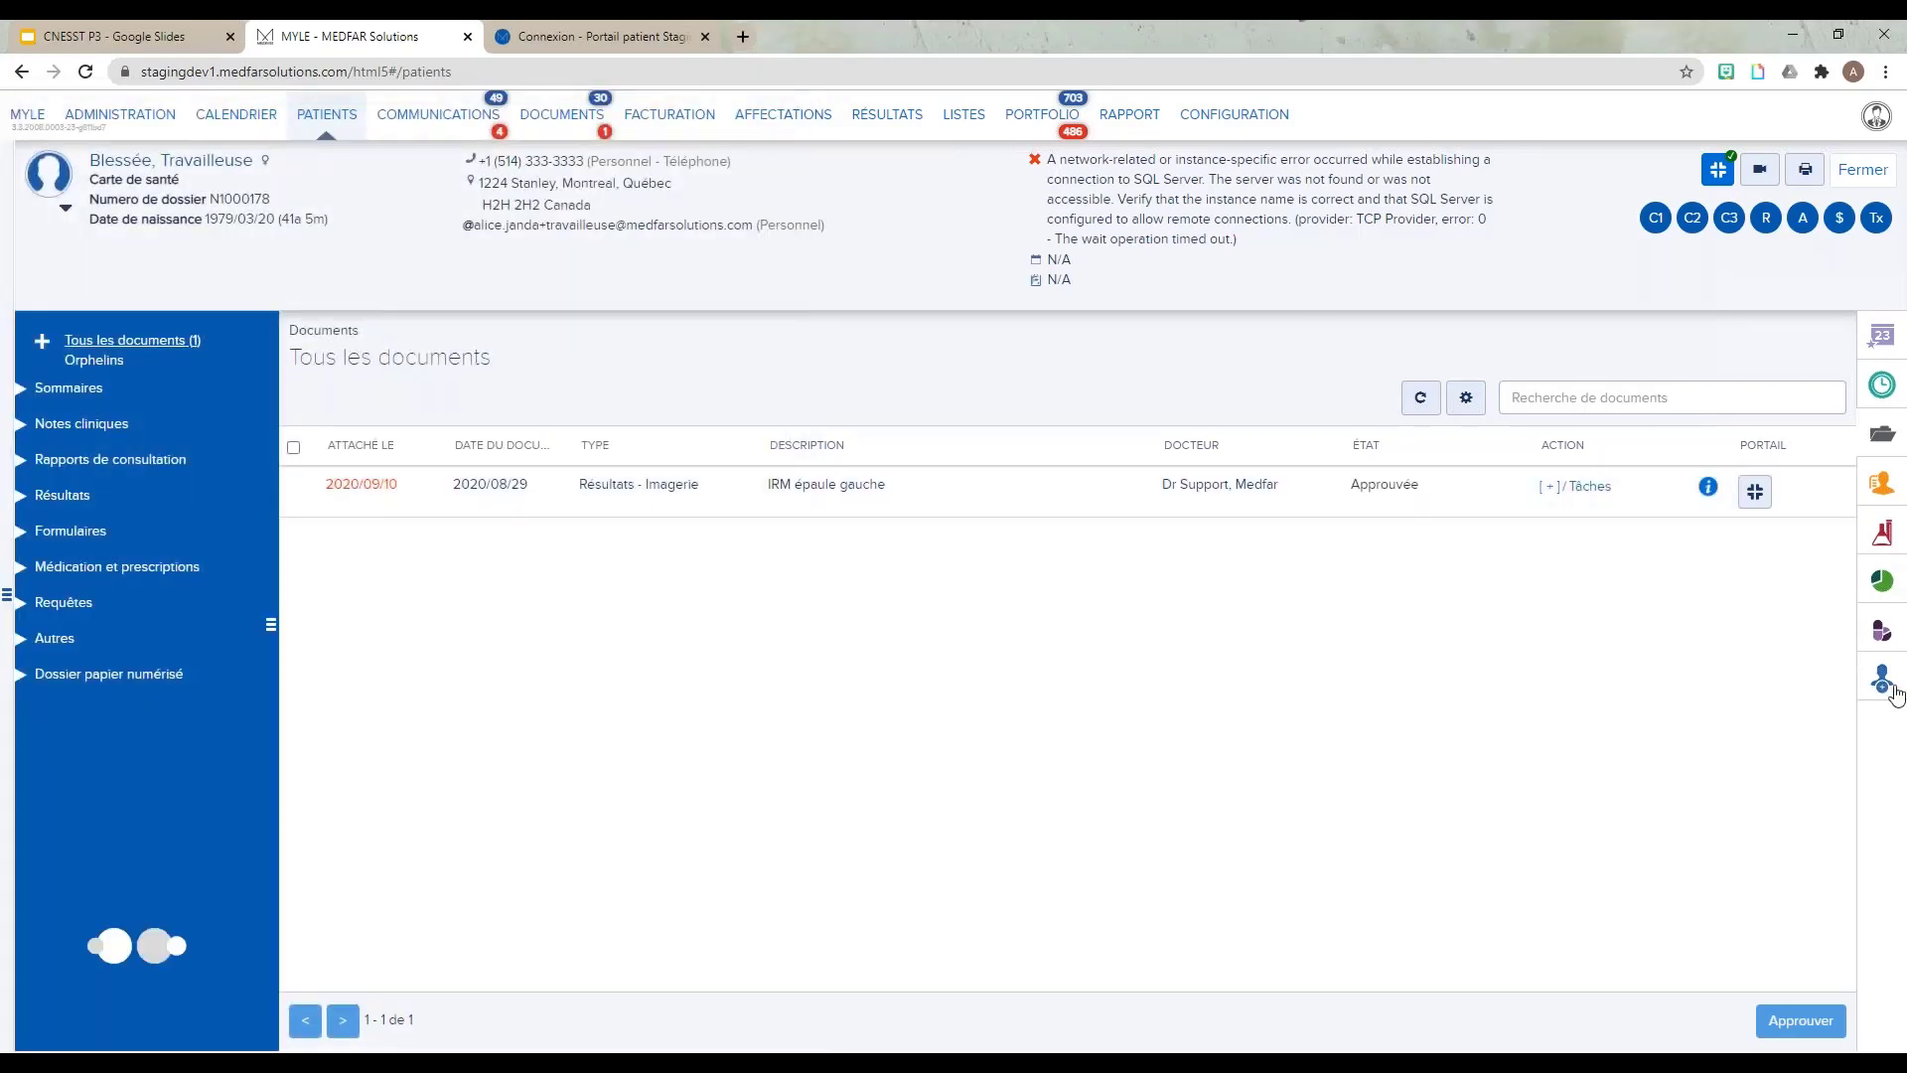
Step: Set the "Dislocation ep G" exam request's state to Fermé, hide it from the medical summary and save it
{"action": "left_click", "coordinate": [1882, 679]}
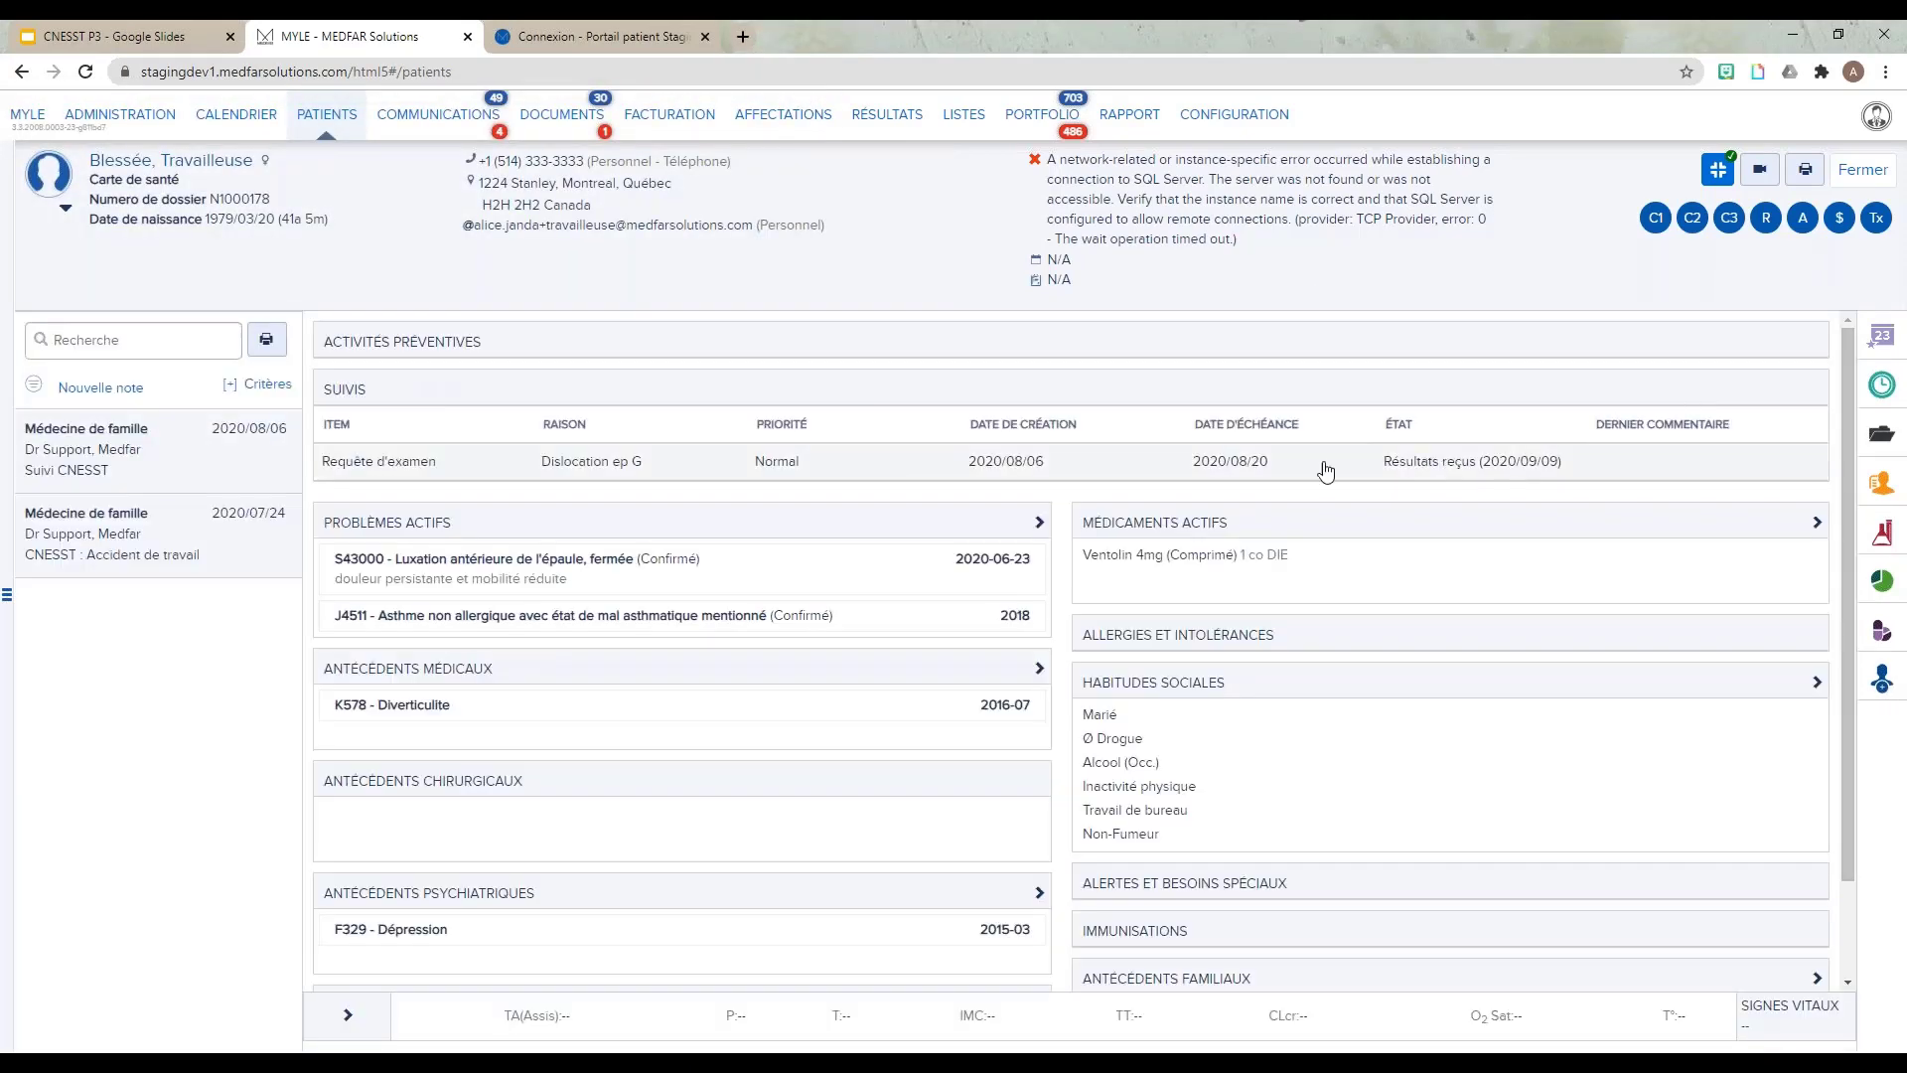
{"action": "left_click", "coordinate": [642, 465]}
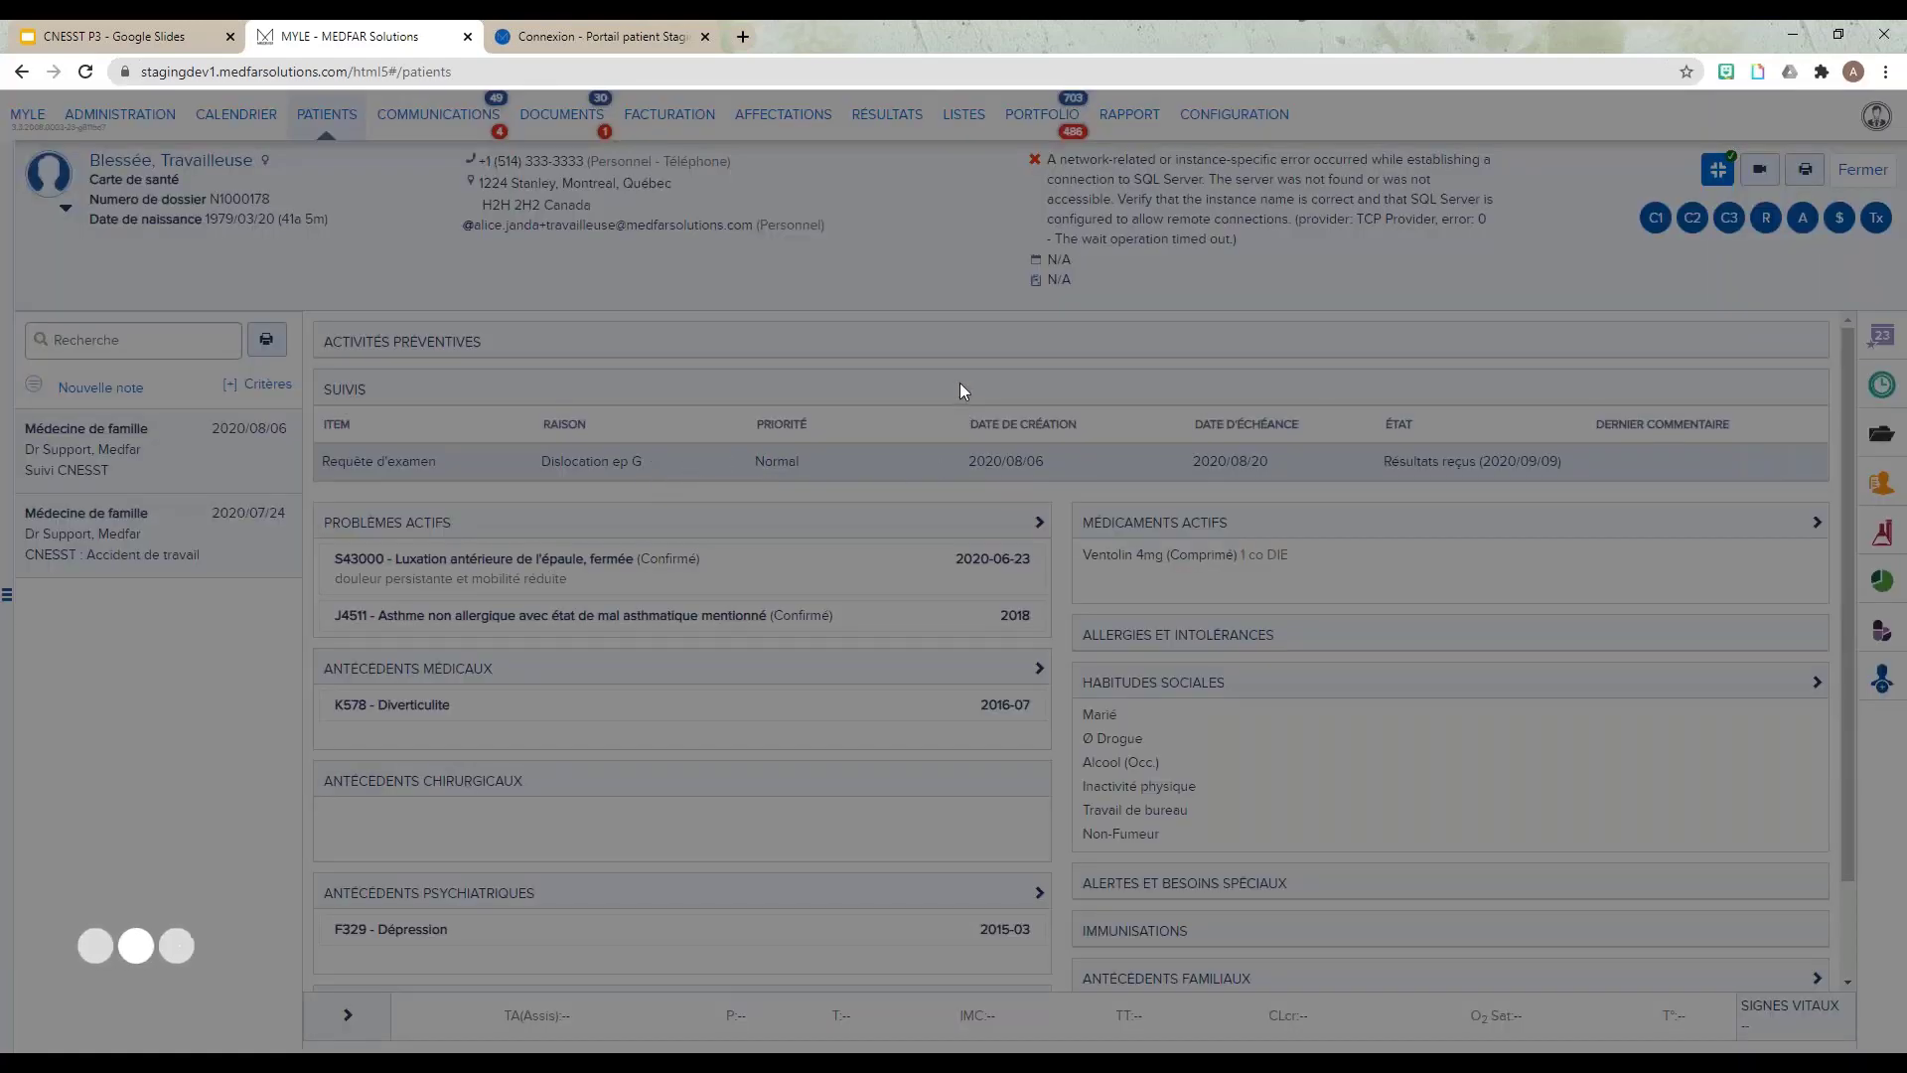
{"action": "left_click", "coordinate": [991, 500]}
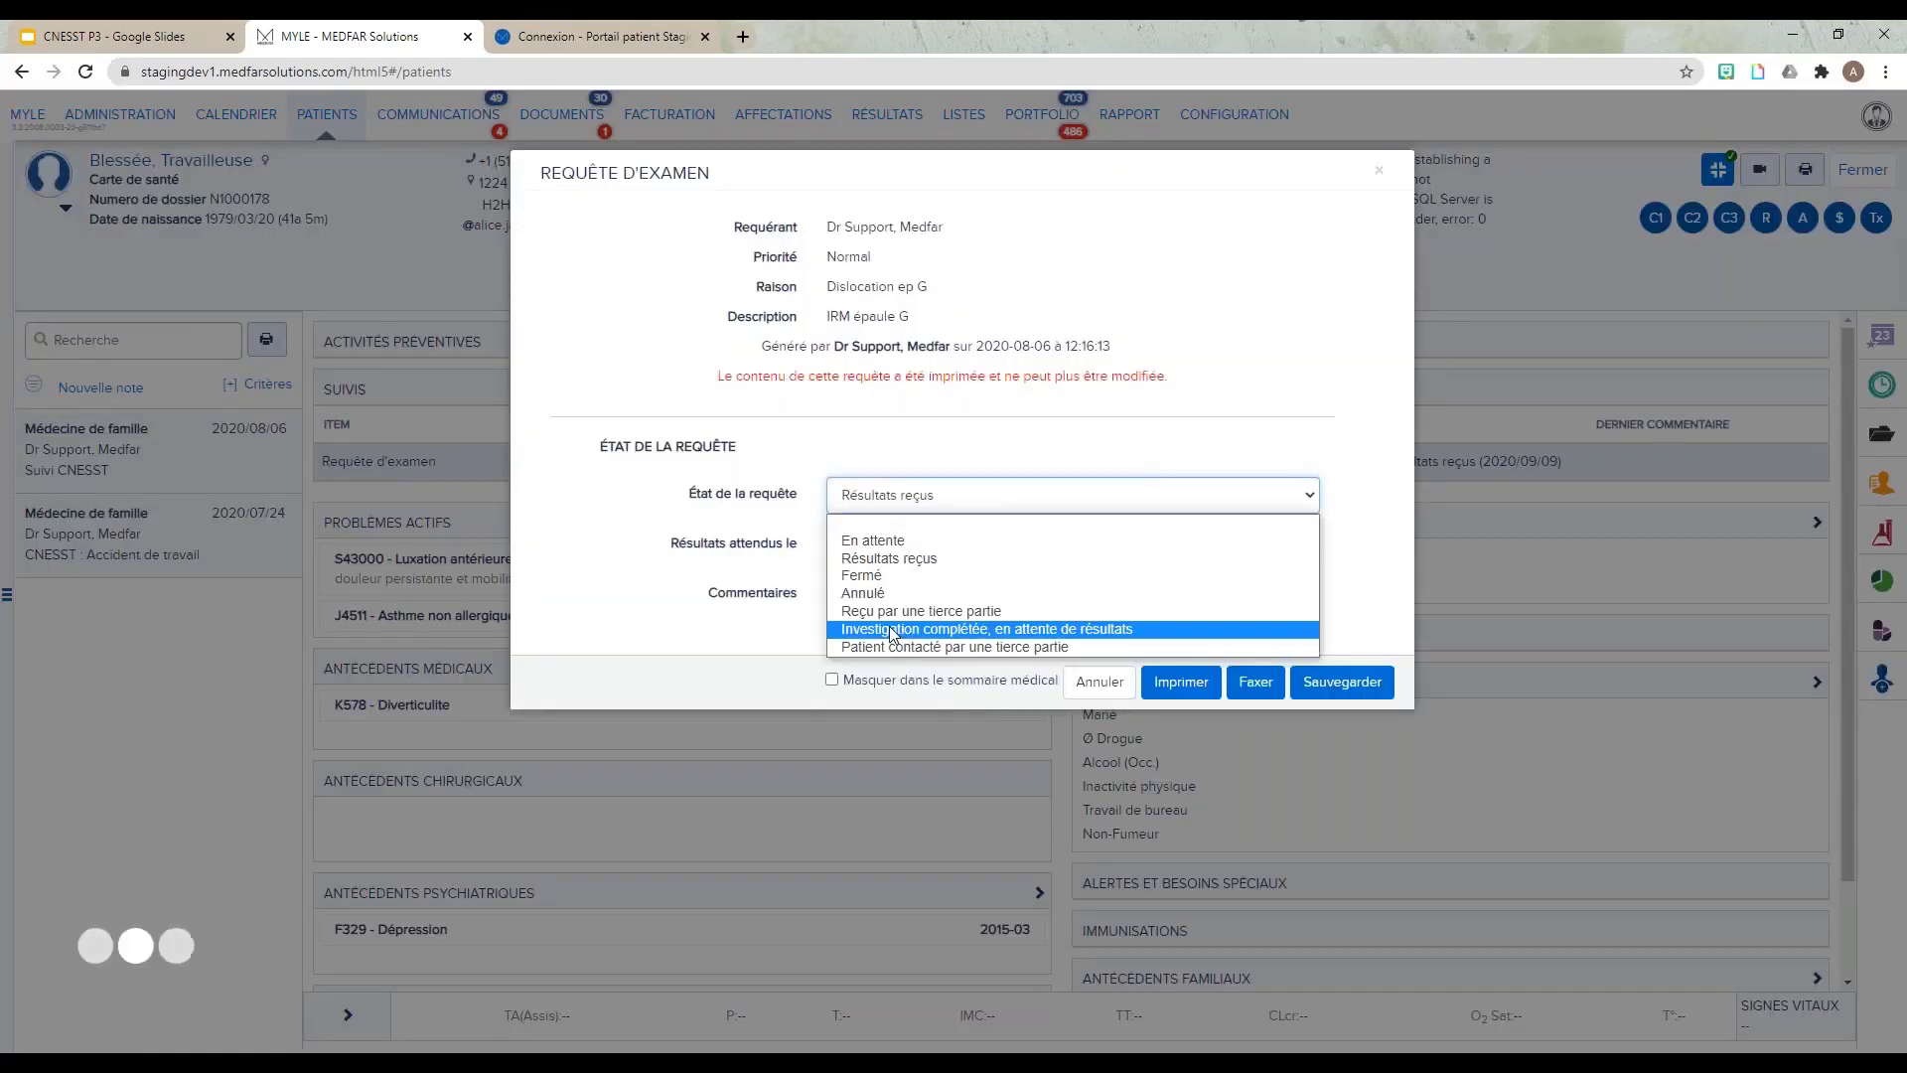
{"action": "left_click", "coordinate": [882, 576]}
{"action": "left_click", "coordinate": [887, 682]}
{"action": "left_click", "coordinate": [1342, 681]}
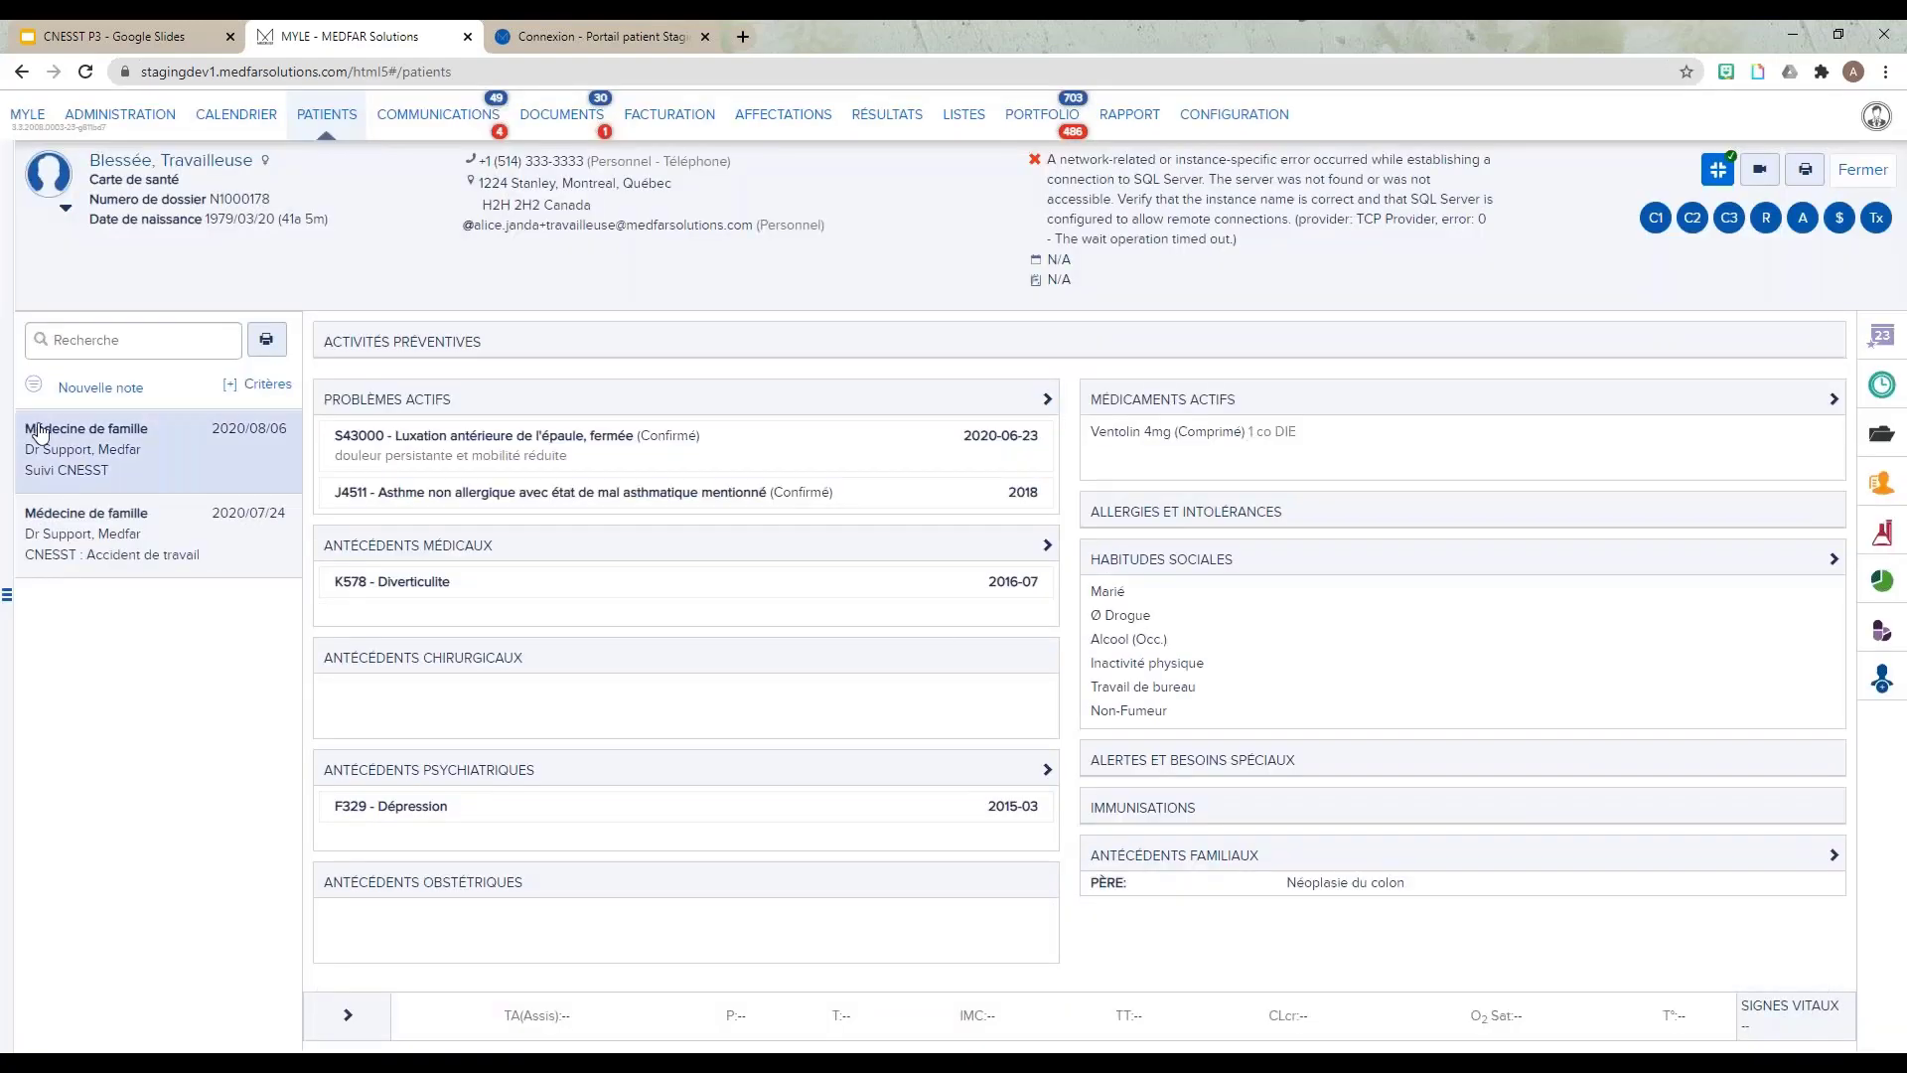
Step: Create a new clinical note for the patient with the reason "Suivi CNESST"
{"action": "left_click", "coordinate": [121, 388]}
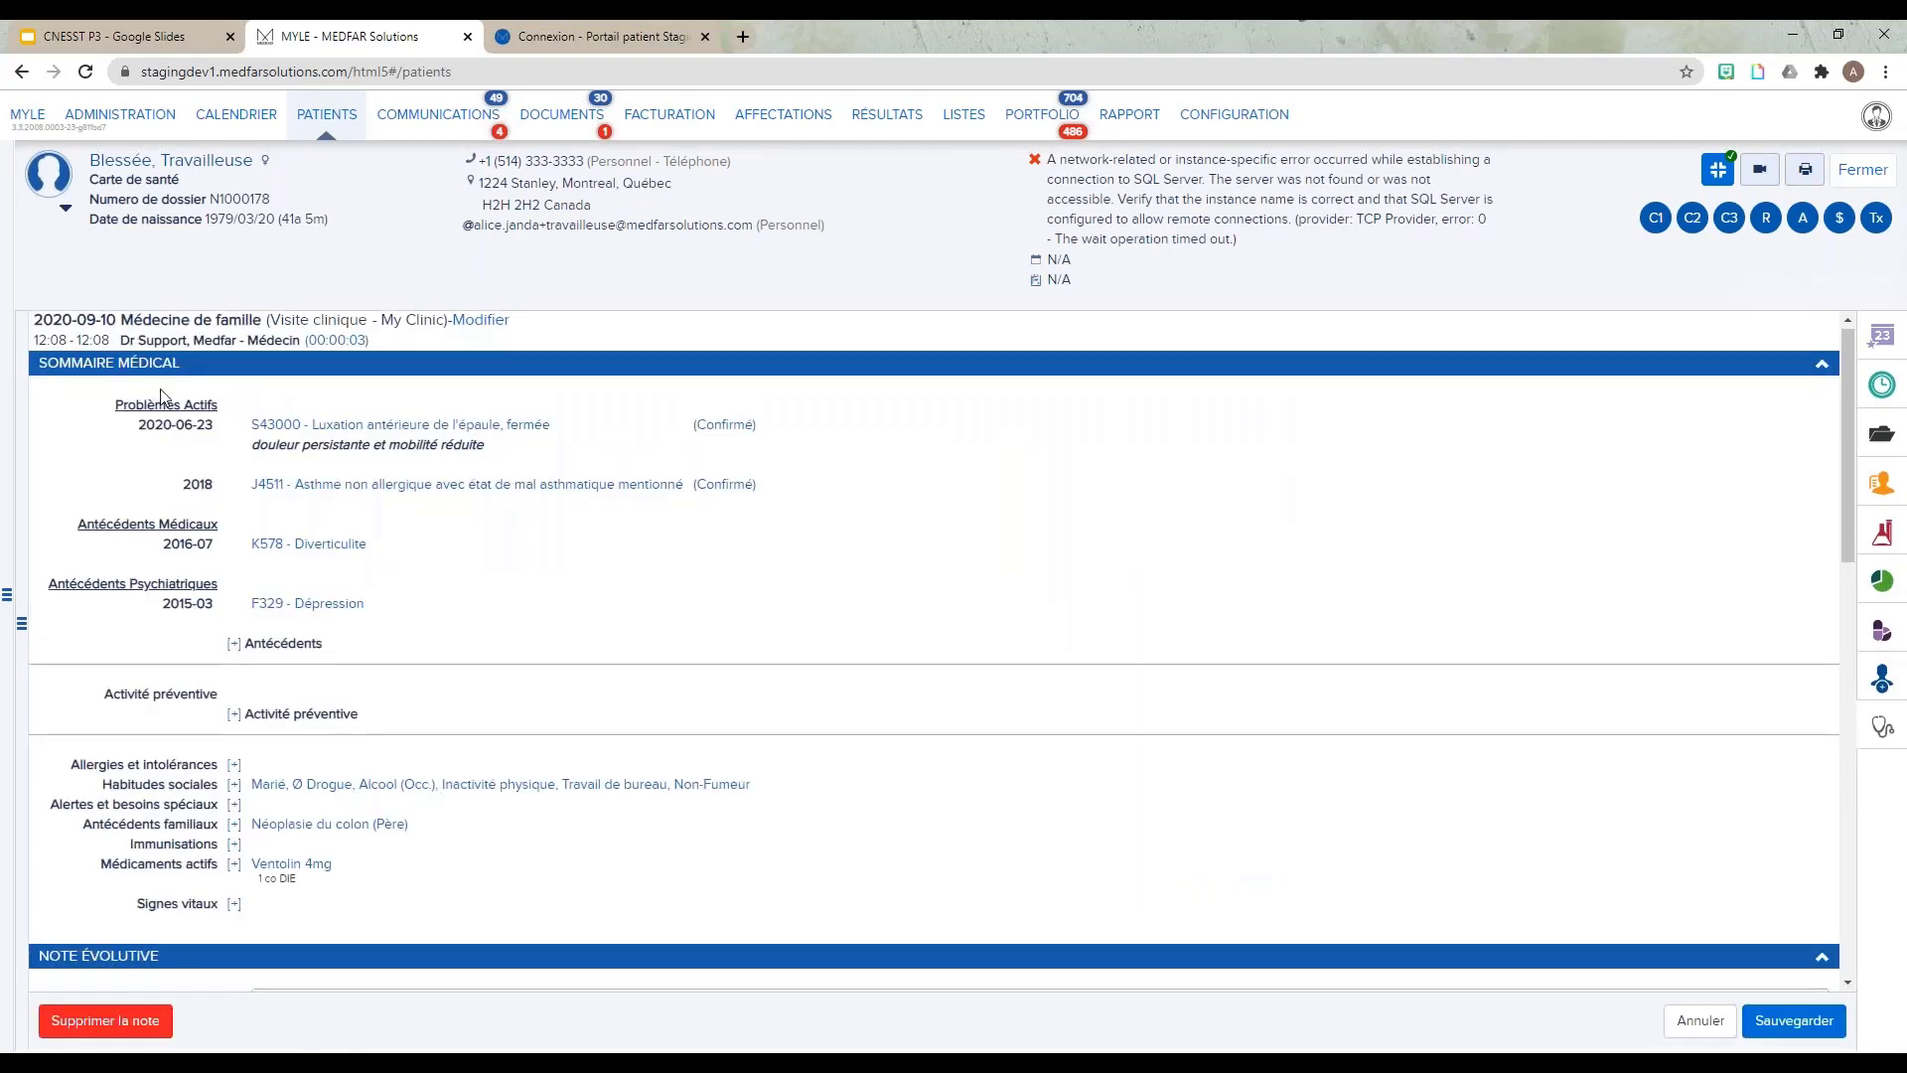
{"action": "scroll", "coordinate": [367, 633], "scroll_direction": "down", "scroll_amount": 4}
{"action": "left_click", "coordinate": [367, 632]}
{"action": "type", "text": "S"}
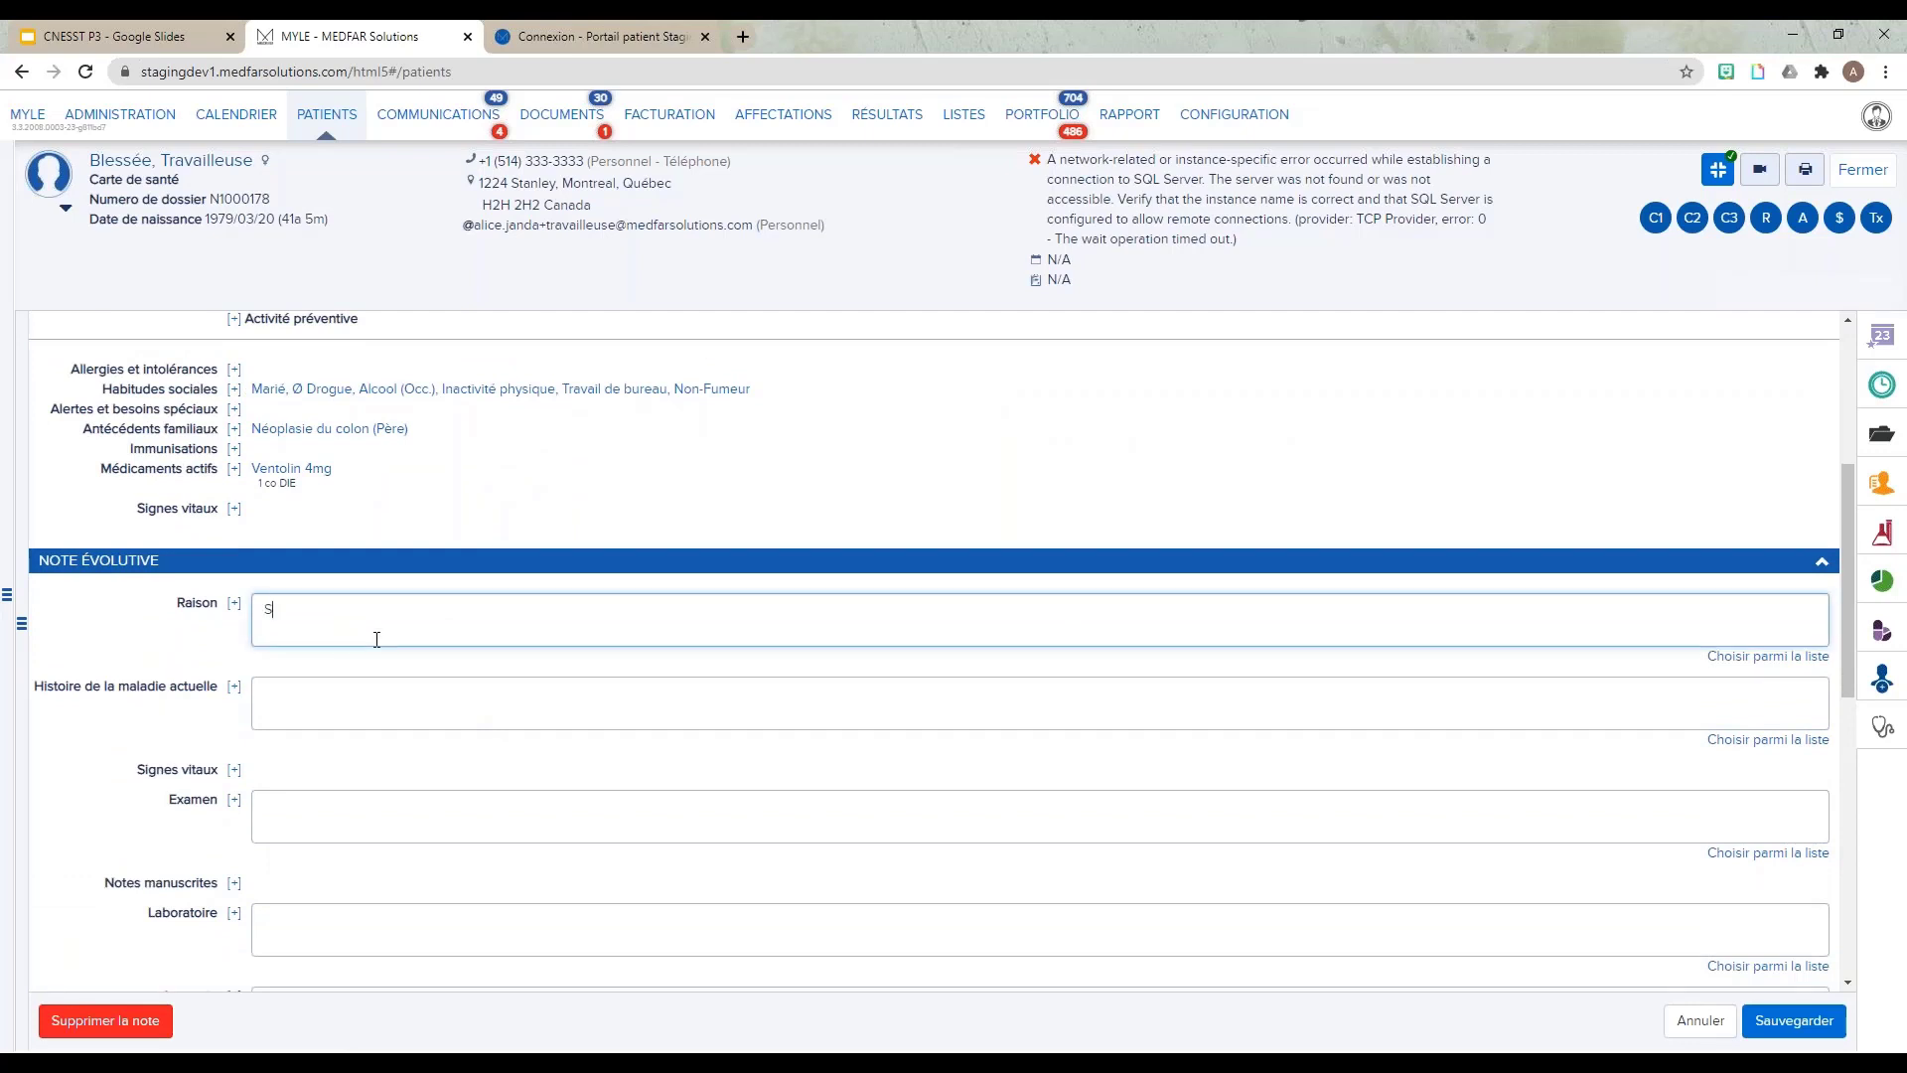
{"action": "type", "text": "uivi CNESST"}
Step: Enter "Douleur résolue" and "mobilité rétablie" on separate lines under Examen, and "IRM normale" under Laboratoire
{"action": "left_click", "coordinate": [362, 812]}
{"action": "type", "text": "Douleur résolue"}
{"action": "key", "text": "Return"}
{"action": "type", "text": "mobilité rt"}
{"action": "key", "text": "BackSpace"}
{"action": "type", "text": "établie"}
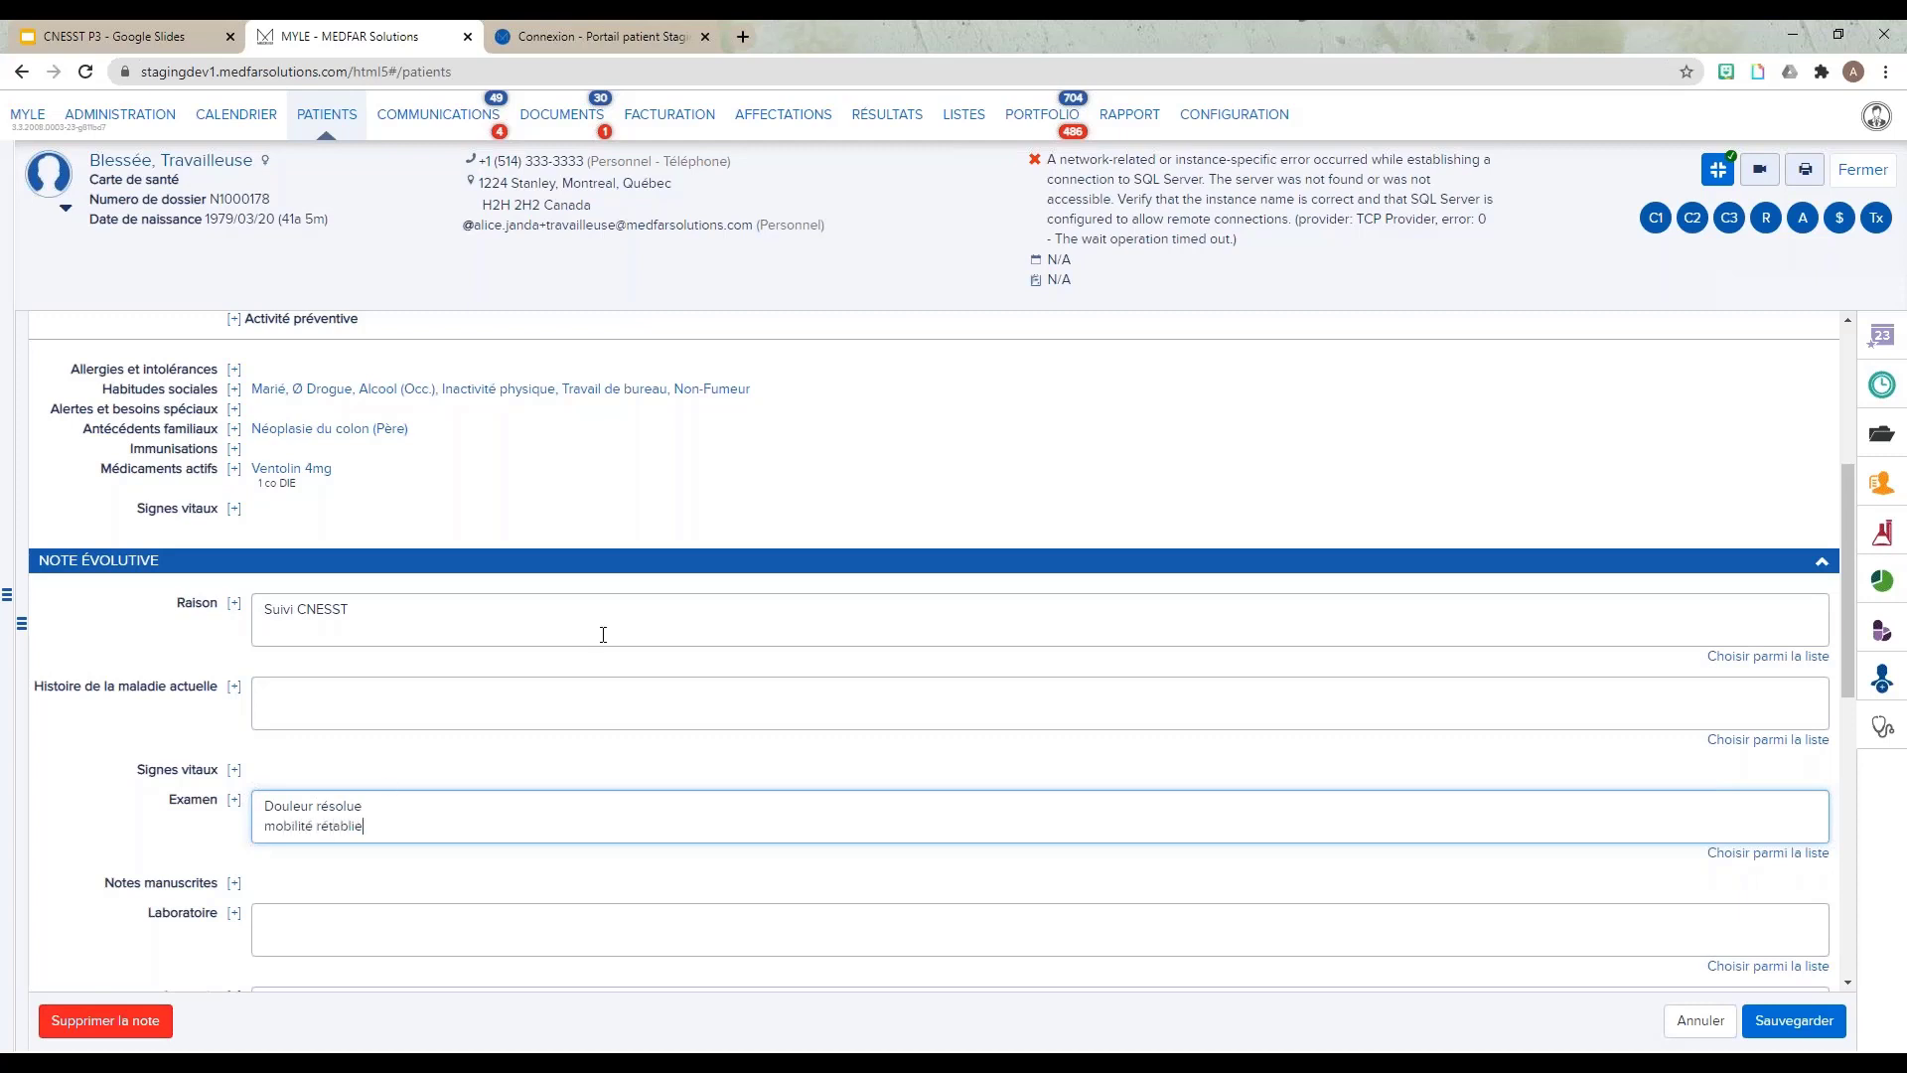
{"action": "left_click", "coordinate": [390, 923]}
{"action": "type", "text": "IRM normale"}
Step: Create a CNESST Rapport final (09930) in the note, auto-completed from the Rapport médical created 2020-08-06
{"action": "scroll", "coordinate": [626, 625], "scroll_direction": "down", "scroll_amount": 2}
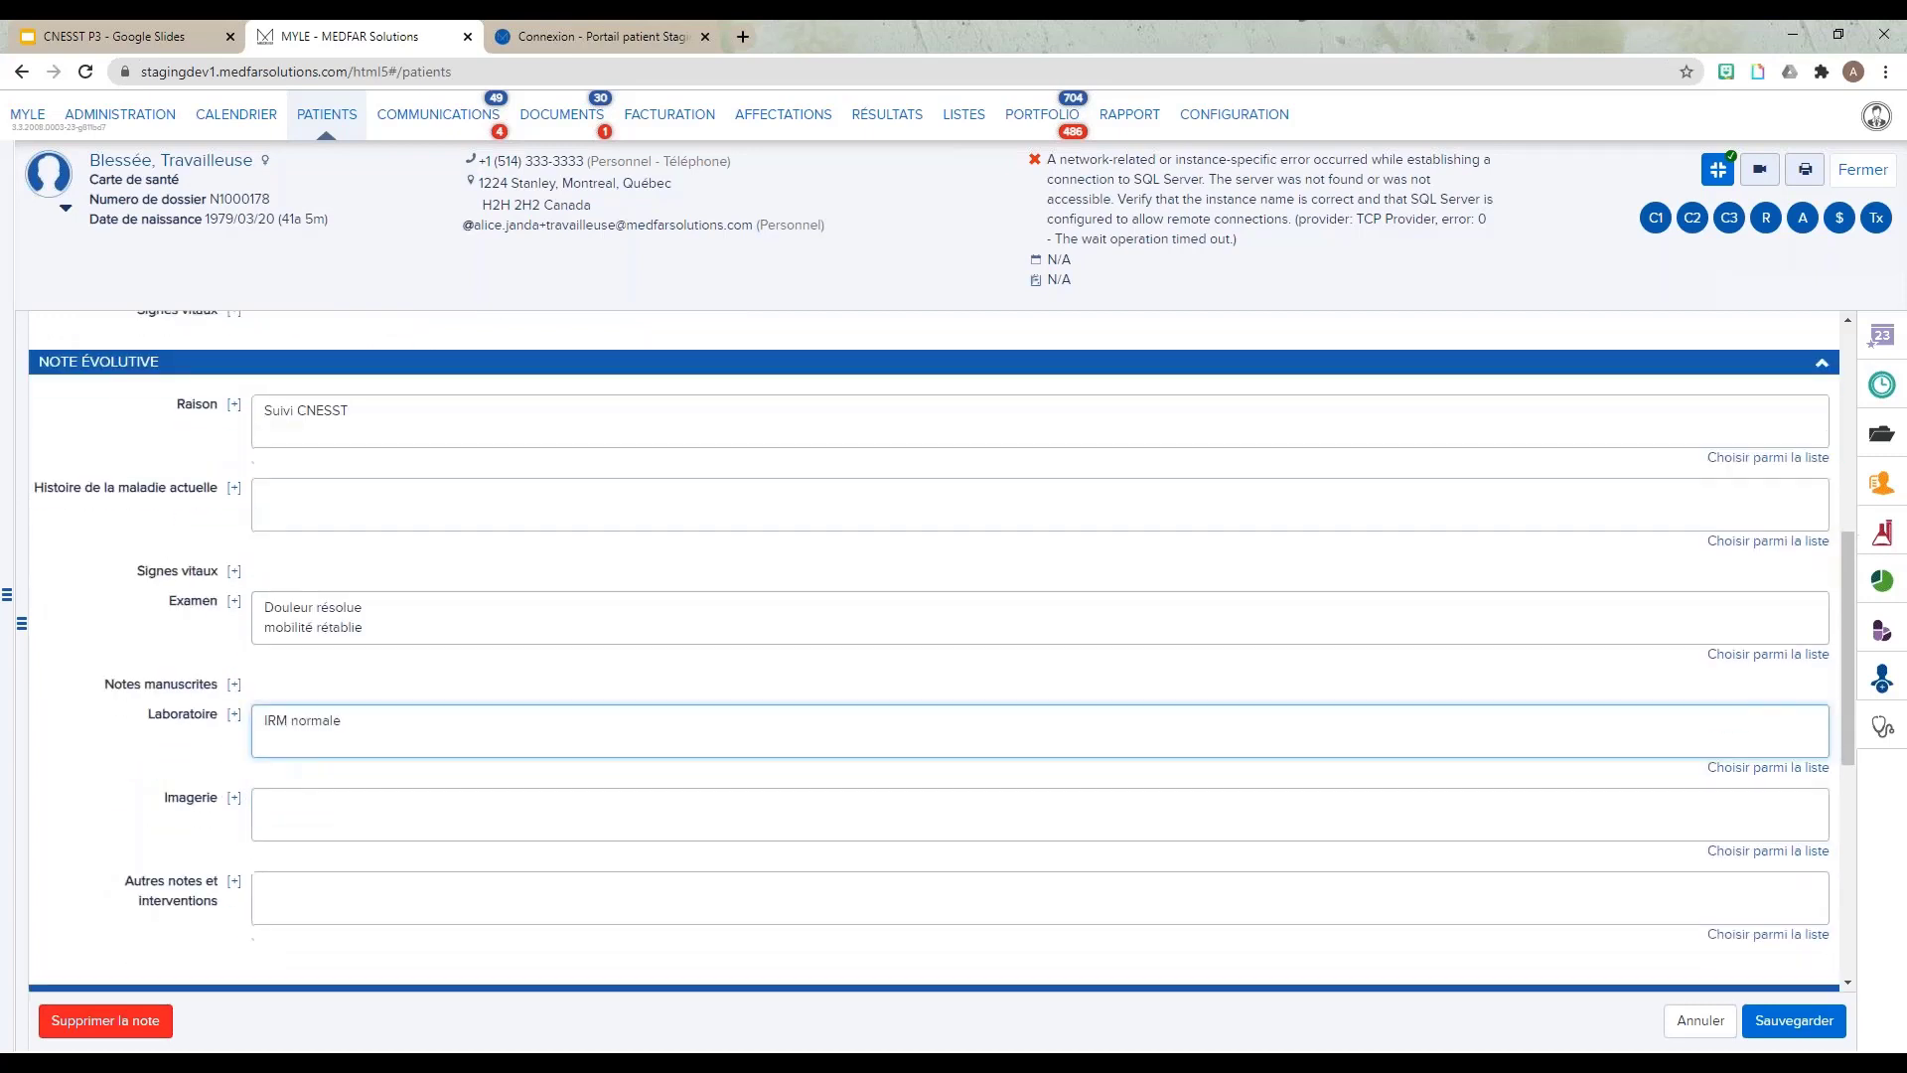
{"action": "scroll", "coordinate": [408, 672], "scroll_direction": "down", "scroll_amount": 4}
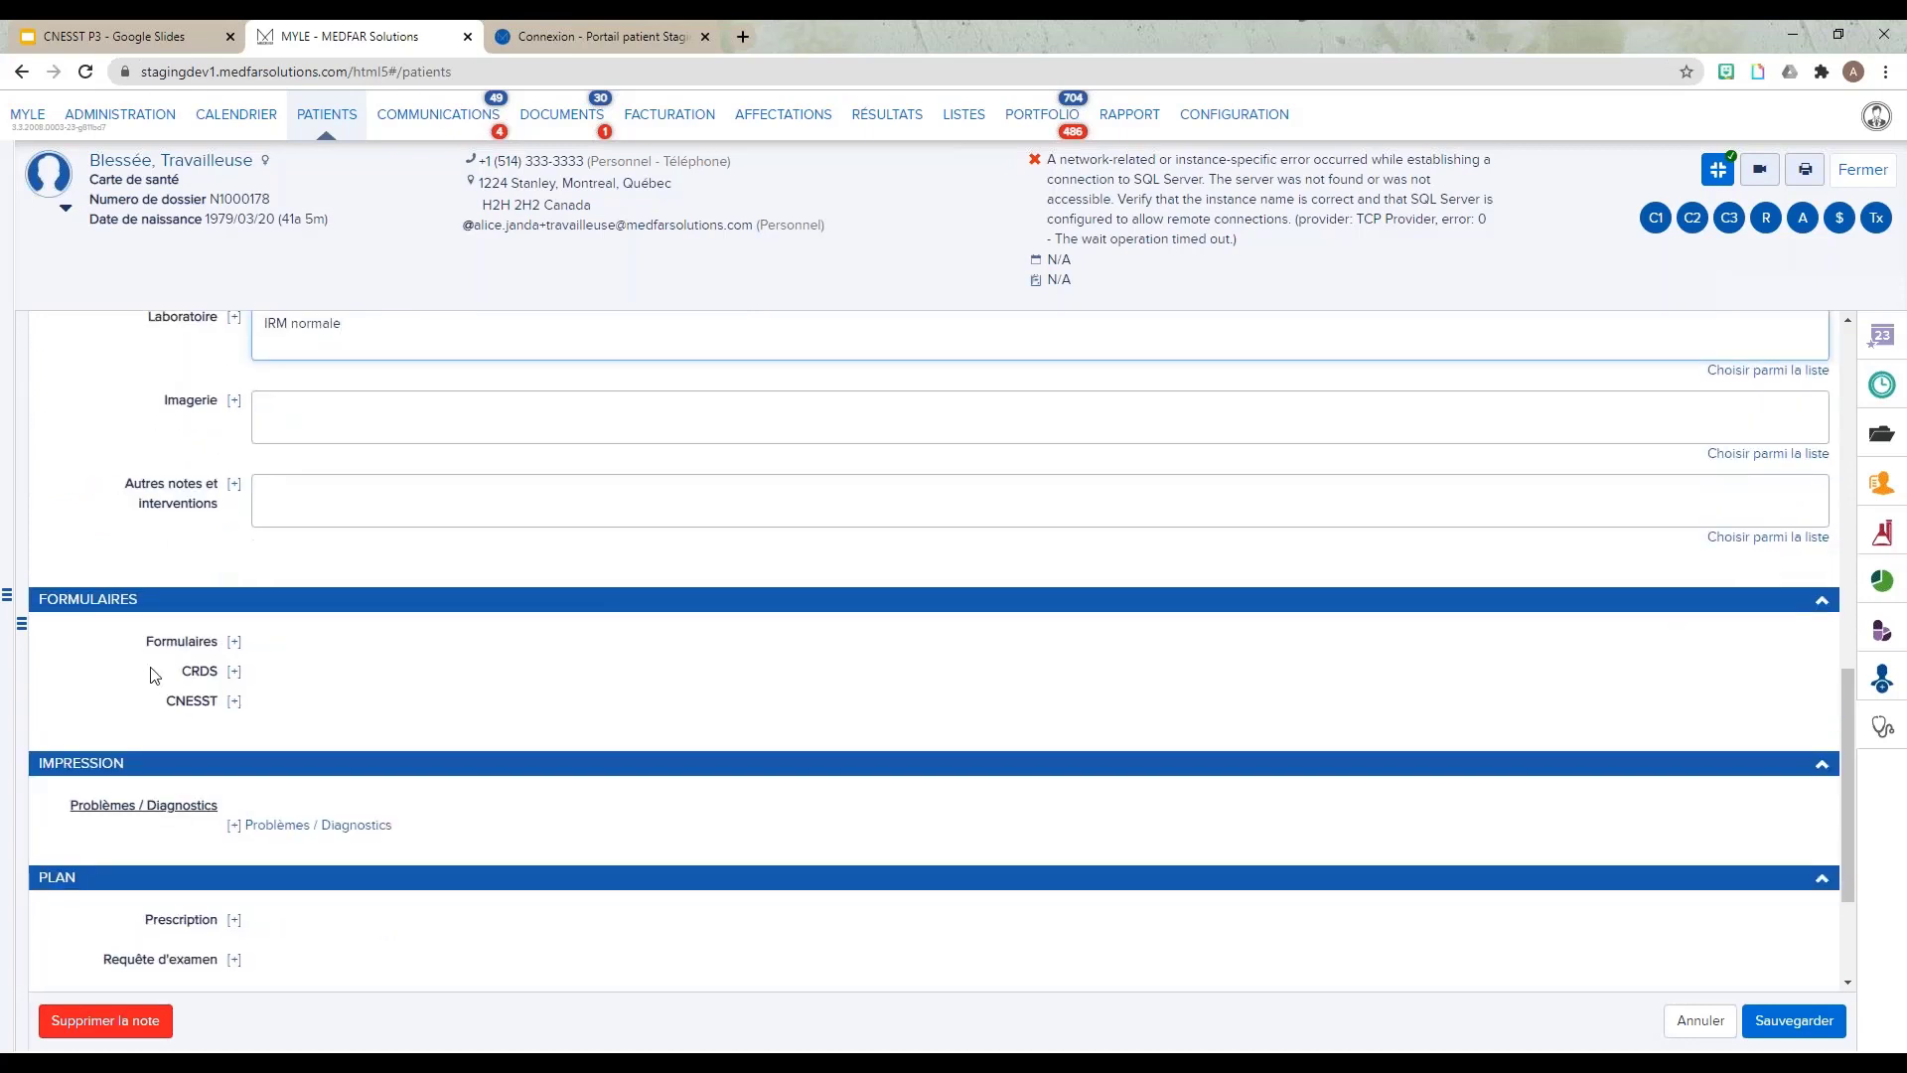
{"action": "scroll", "coordinate": [385, 558], "scroll_direction": "up", "scroll_amount": 1}
{"action": "scroll", "coordinate": [933, 651], "scroll_direction": "up", "scroll_amount": 2}
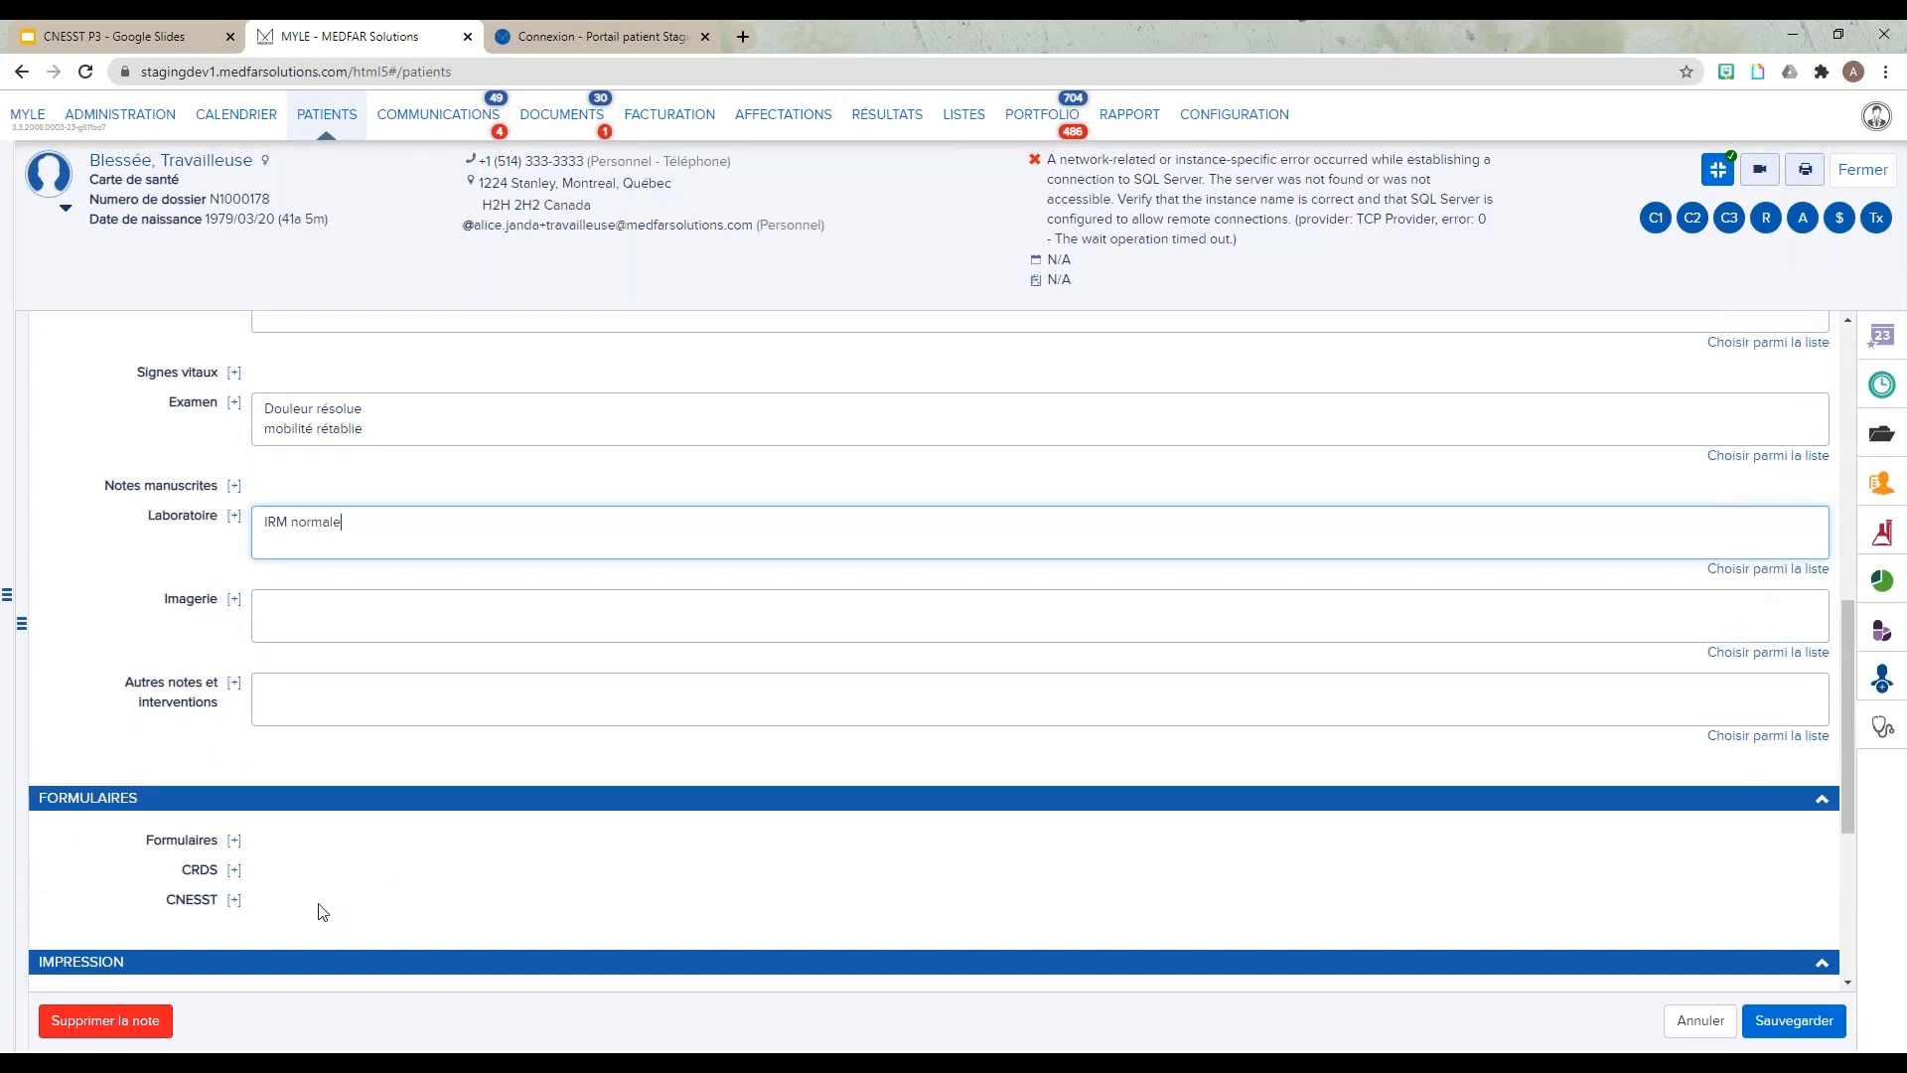
{"action": "left_click", "coordinate": [234, 901]}
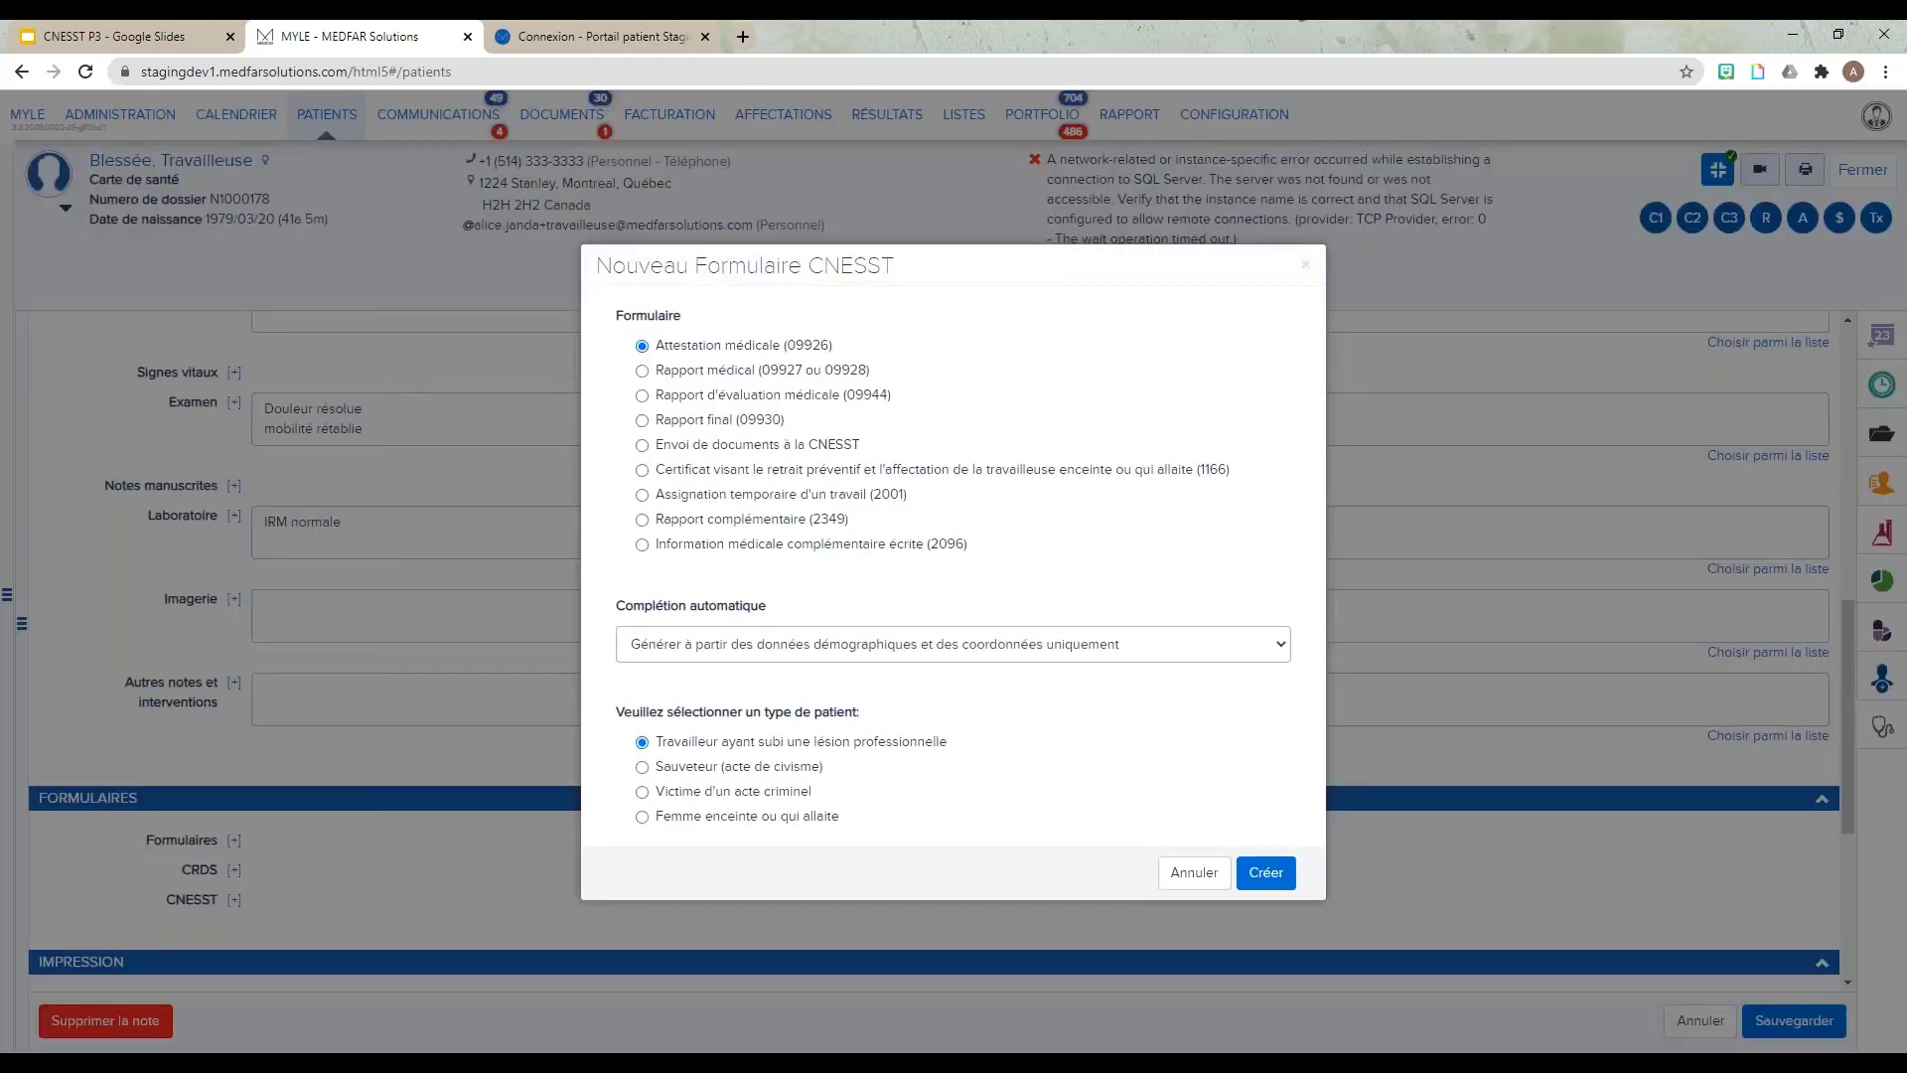
{"action": "left_click", "coordinate": [707, 421]}
{"action": "left_click", "coordinate": [679, 655]}
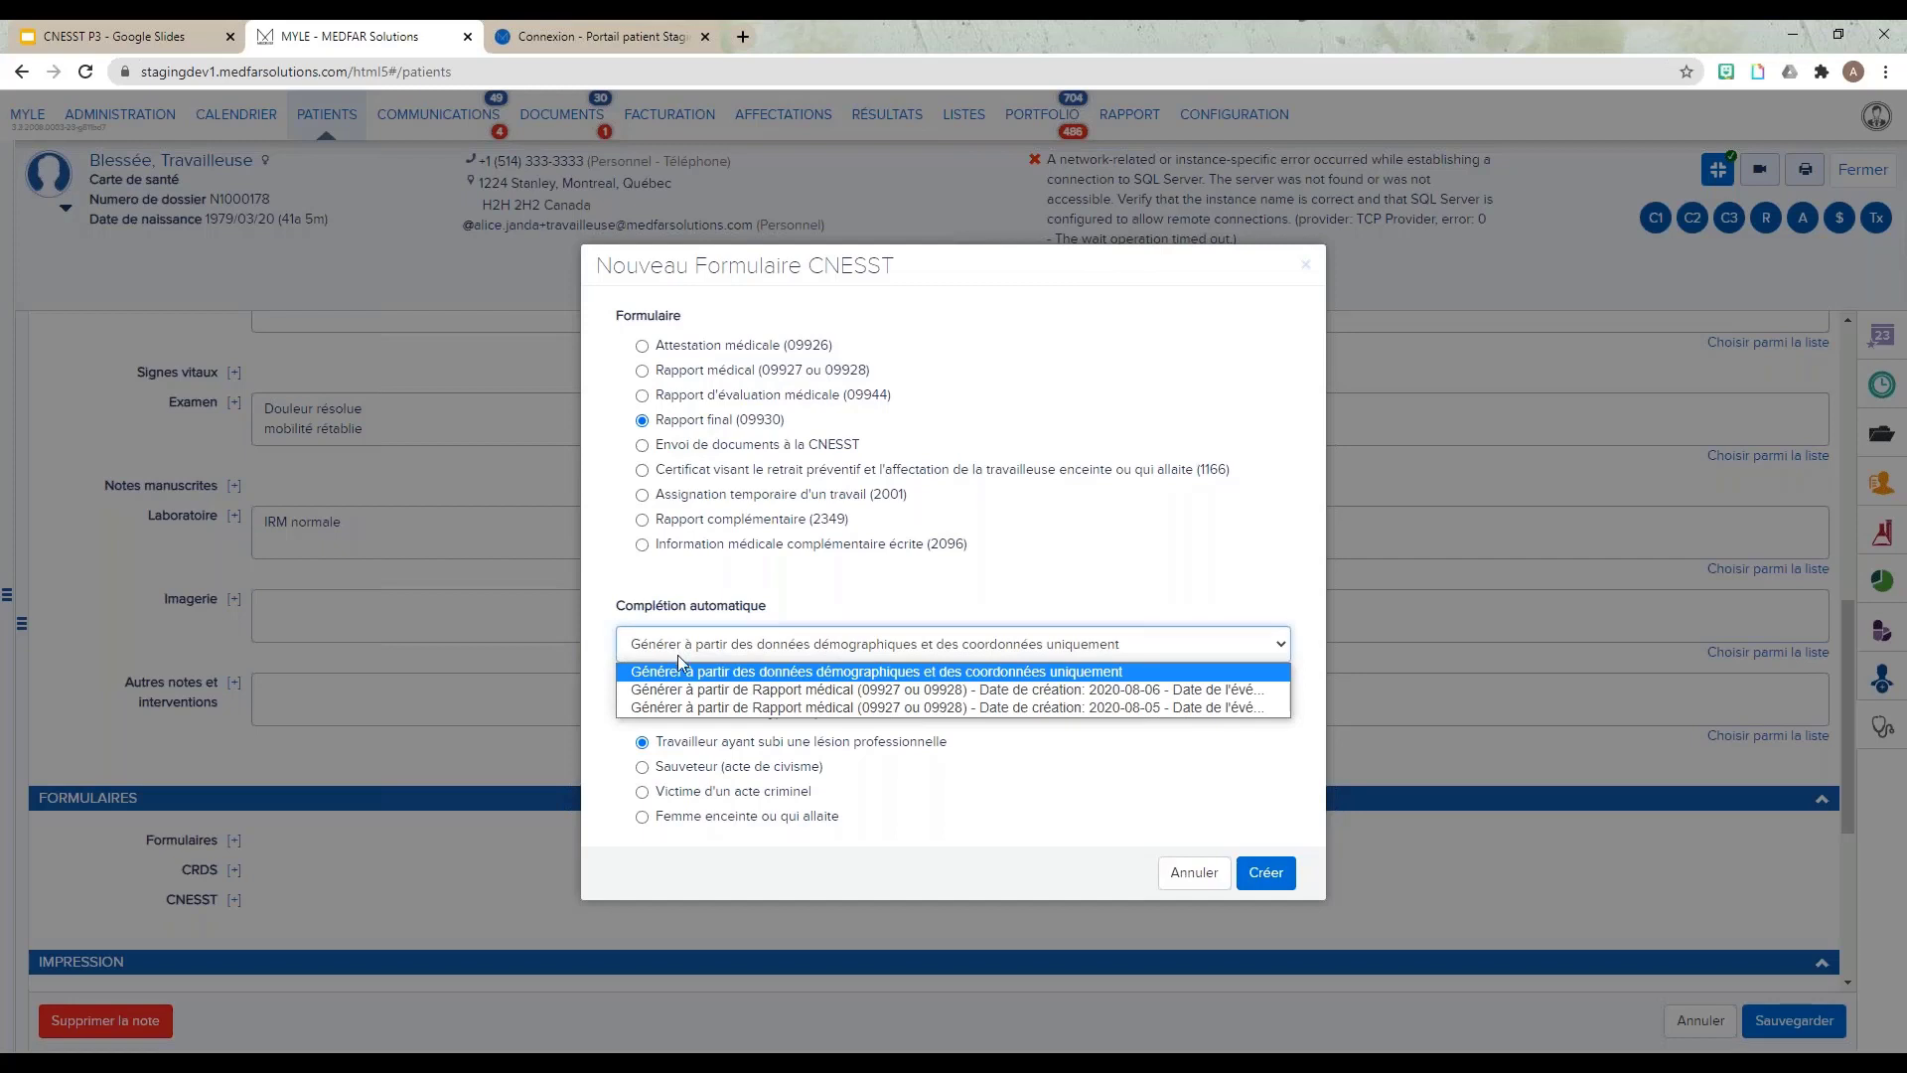
{"action": "left_click", "coordinate": [768, 690]}
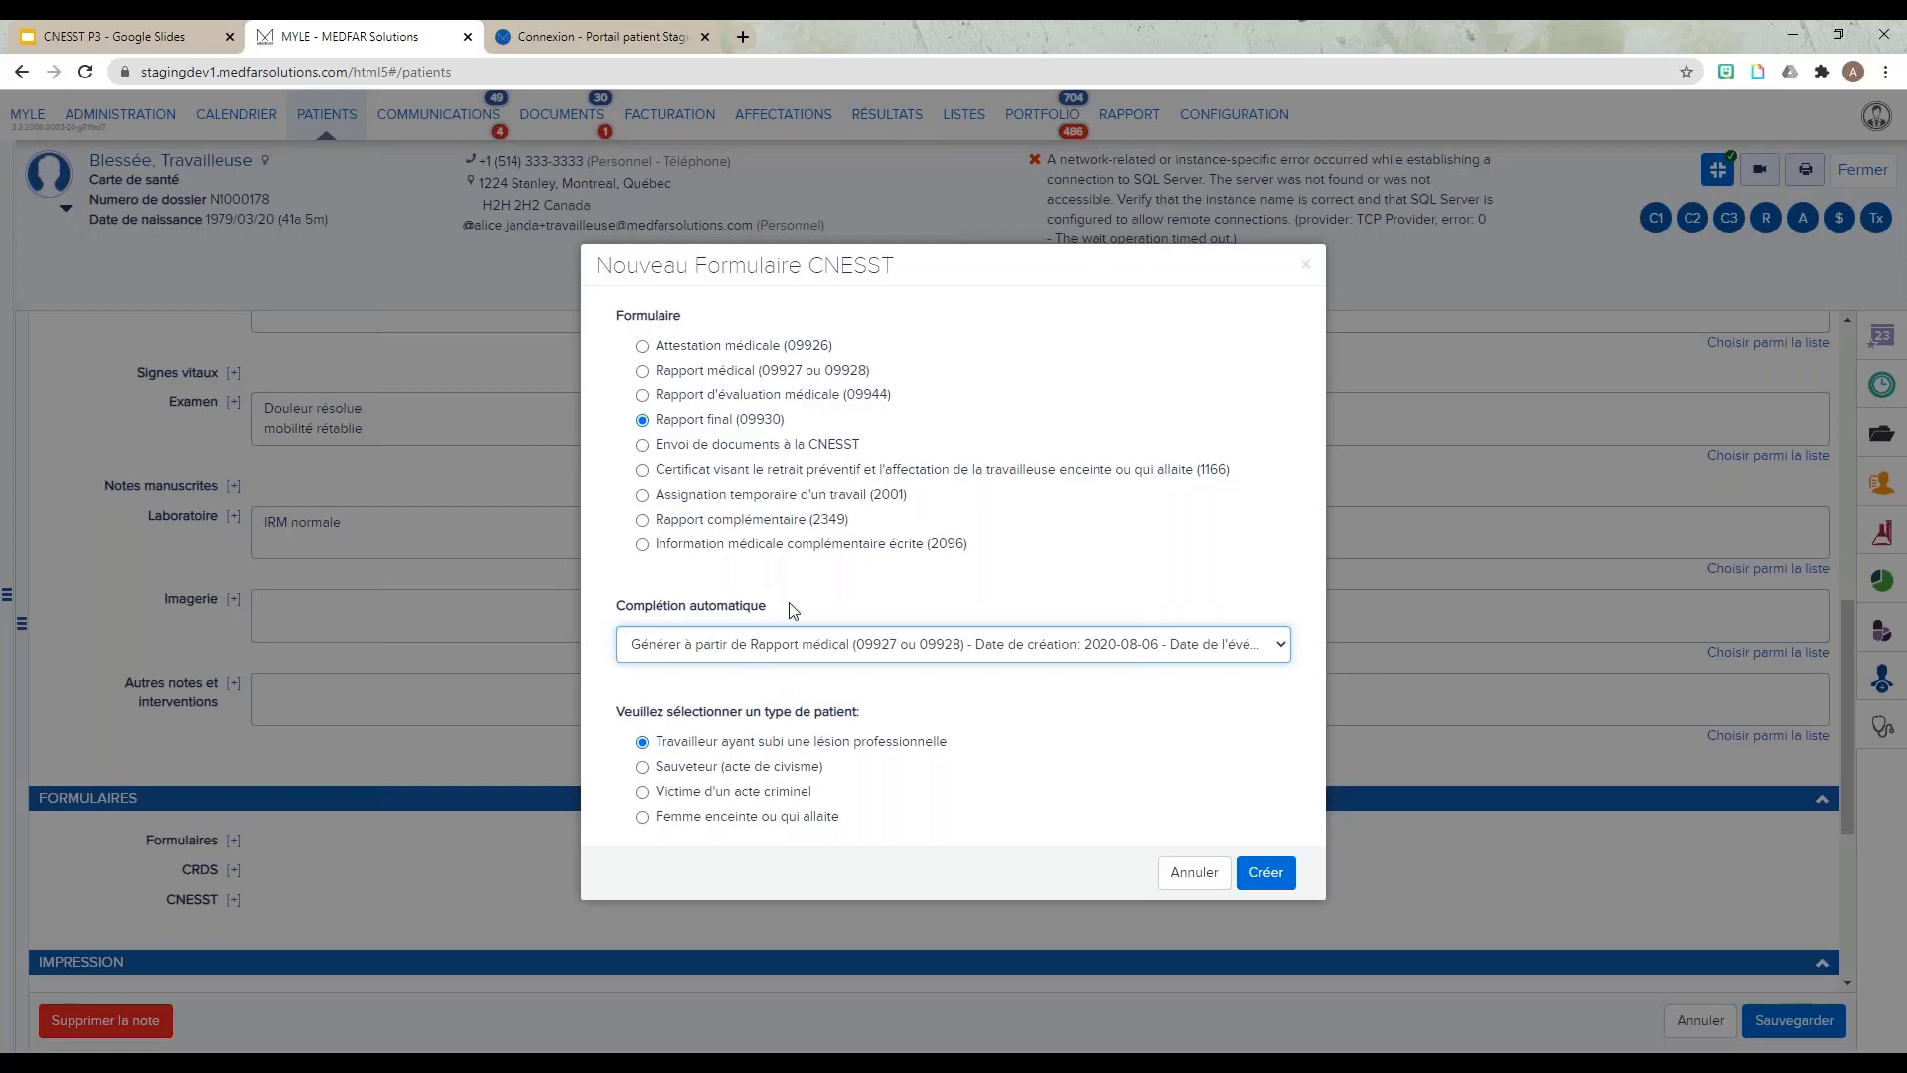
{"action": "left_click", "coordinate": [1265, 873]}
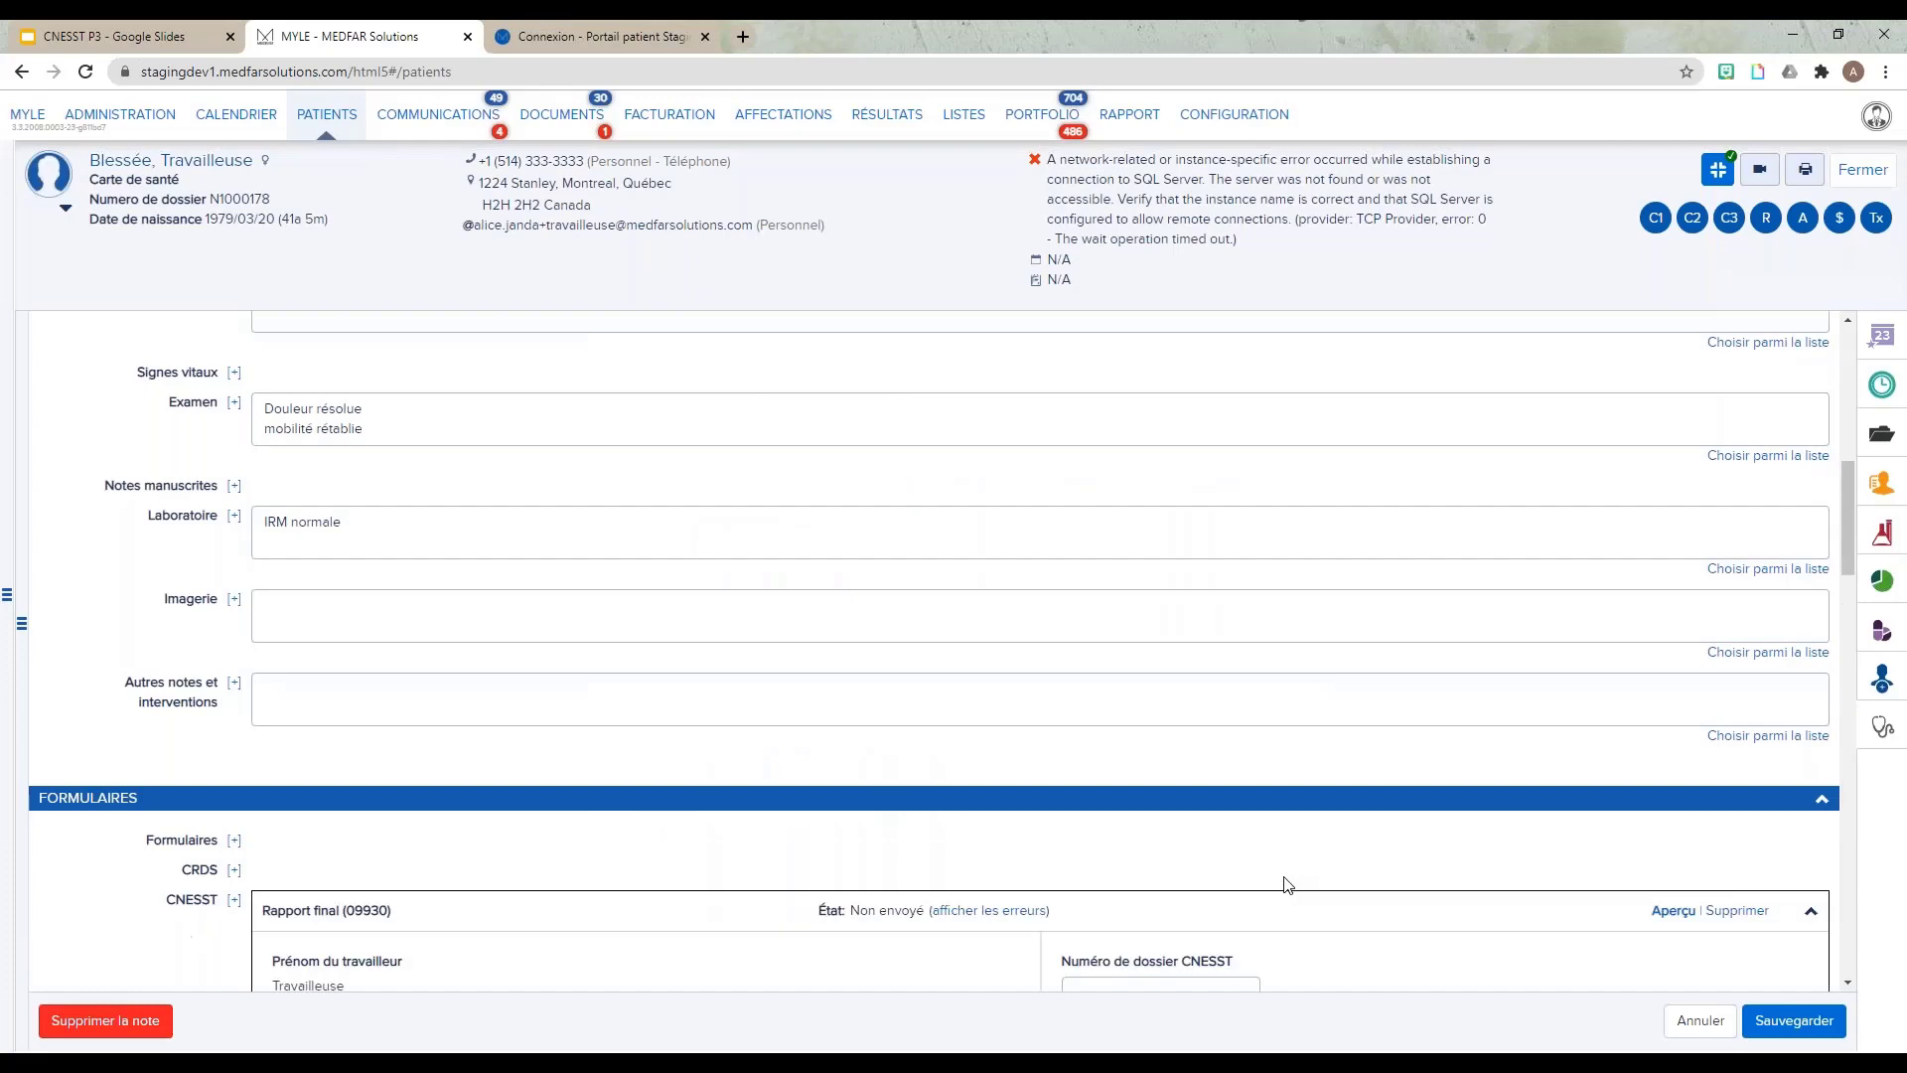
Step: Edit the final diagnosis of the professional injury so its second line reads "douleur épaule gauche rétablie"
{"action": "scroll", "coordinate": [1315, 825], "scroll_direction": "down", "scroll_amount": 1}
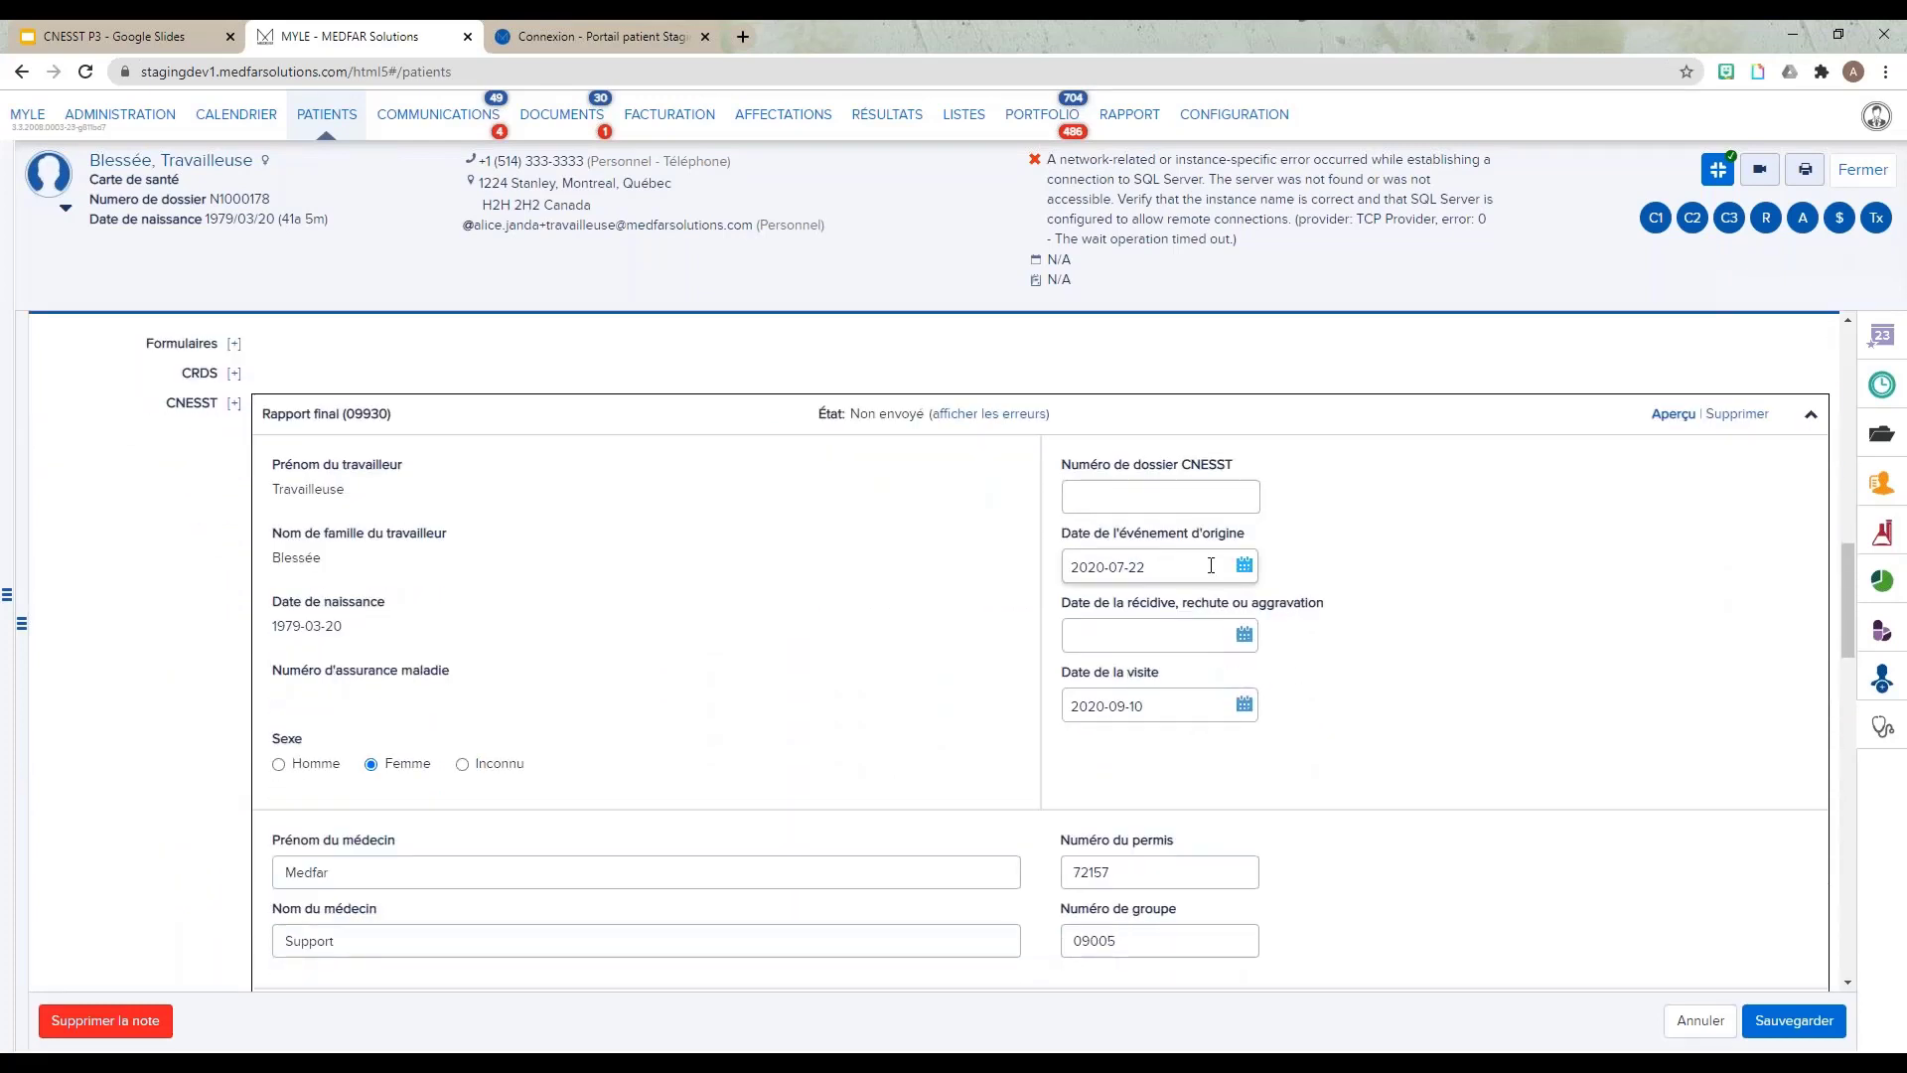
{"action": "scroll", "coordinate": [602, 782], "scroll_direction": "down", "scroll_amount": 1}
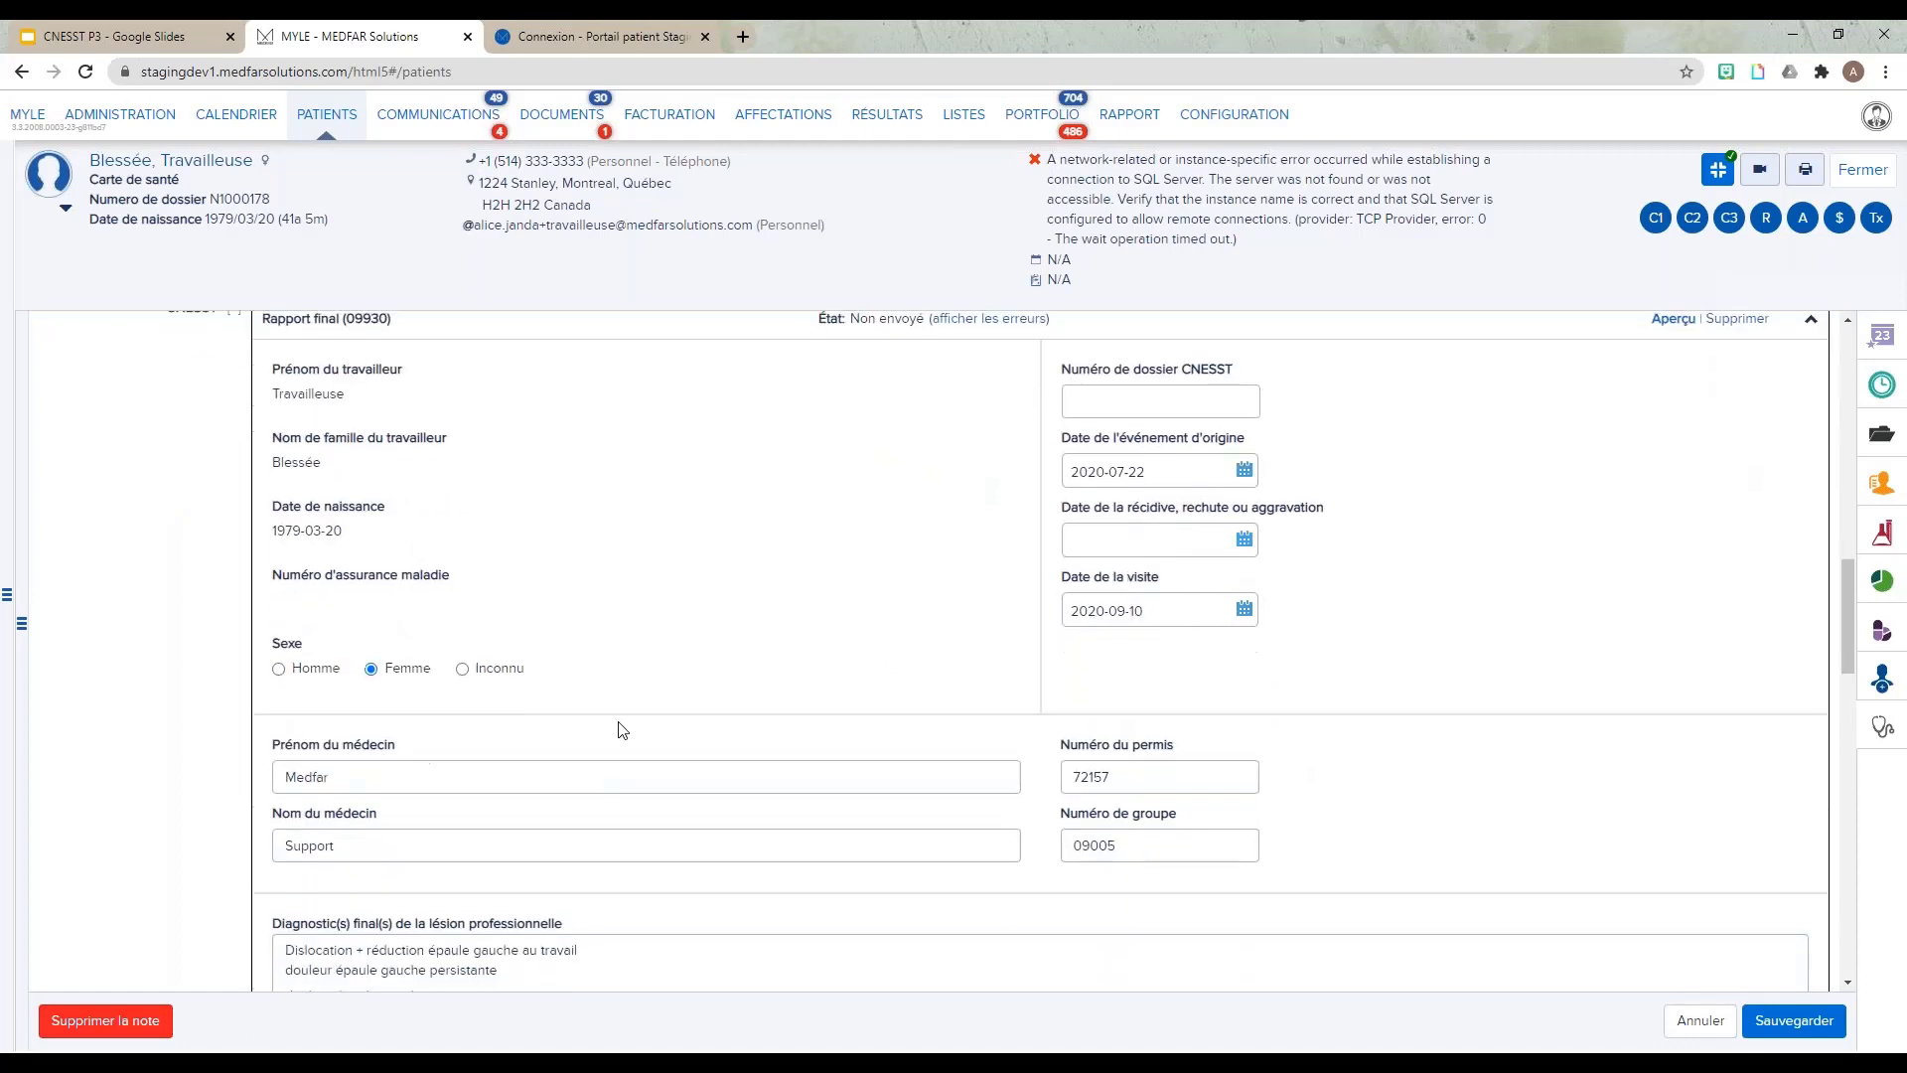
{"action": "scroll", "coordinate": [651, 817], "scroll_direction": "down", "scroll_amount": 1}
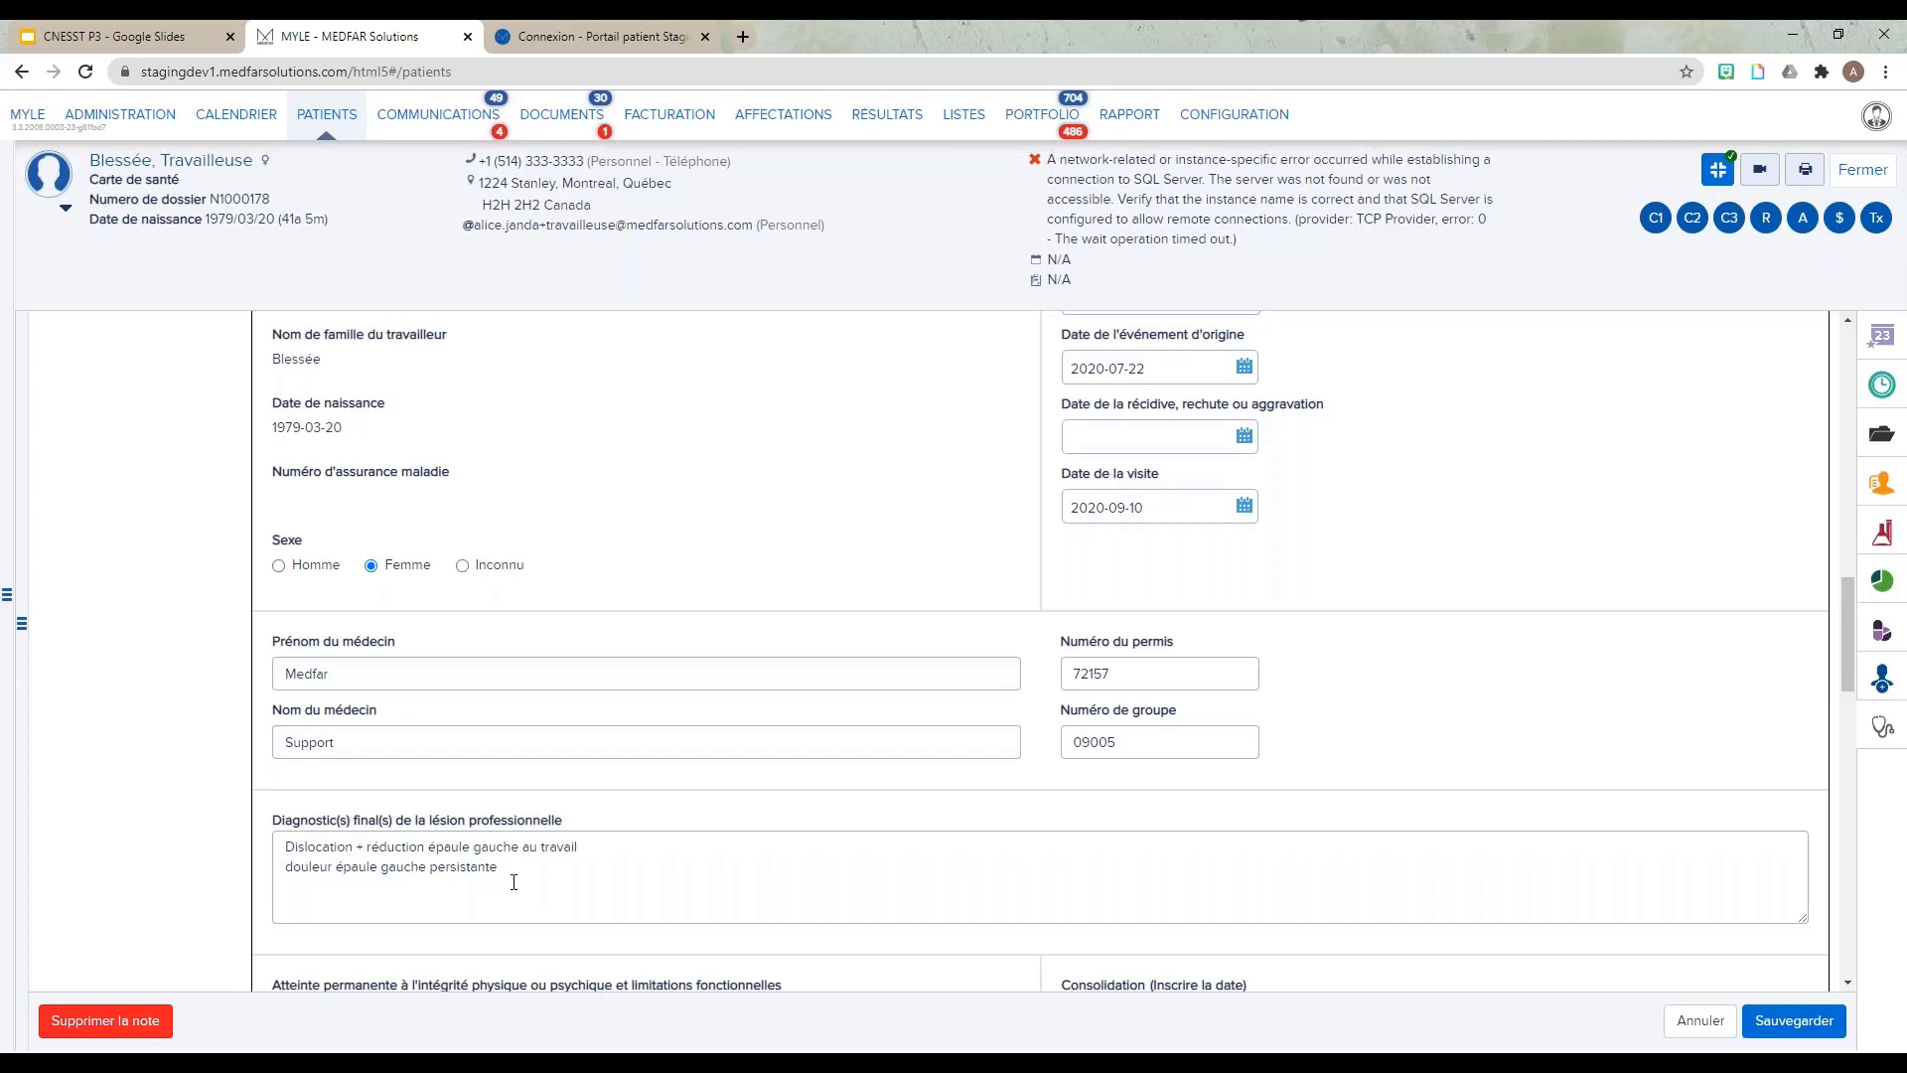
{"action": "double_click", "coordinate": [464, 866]}
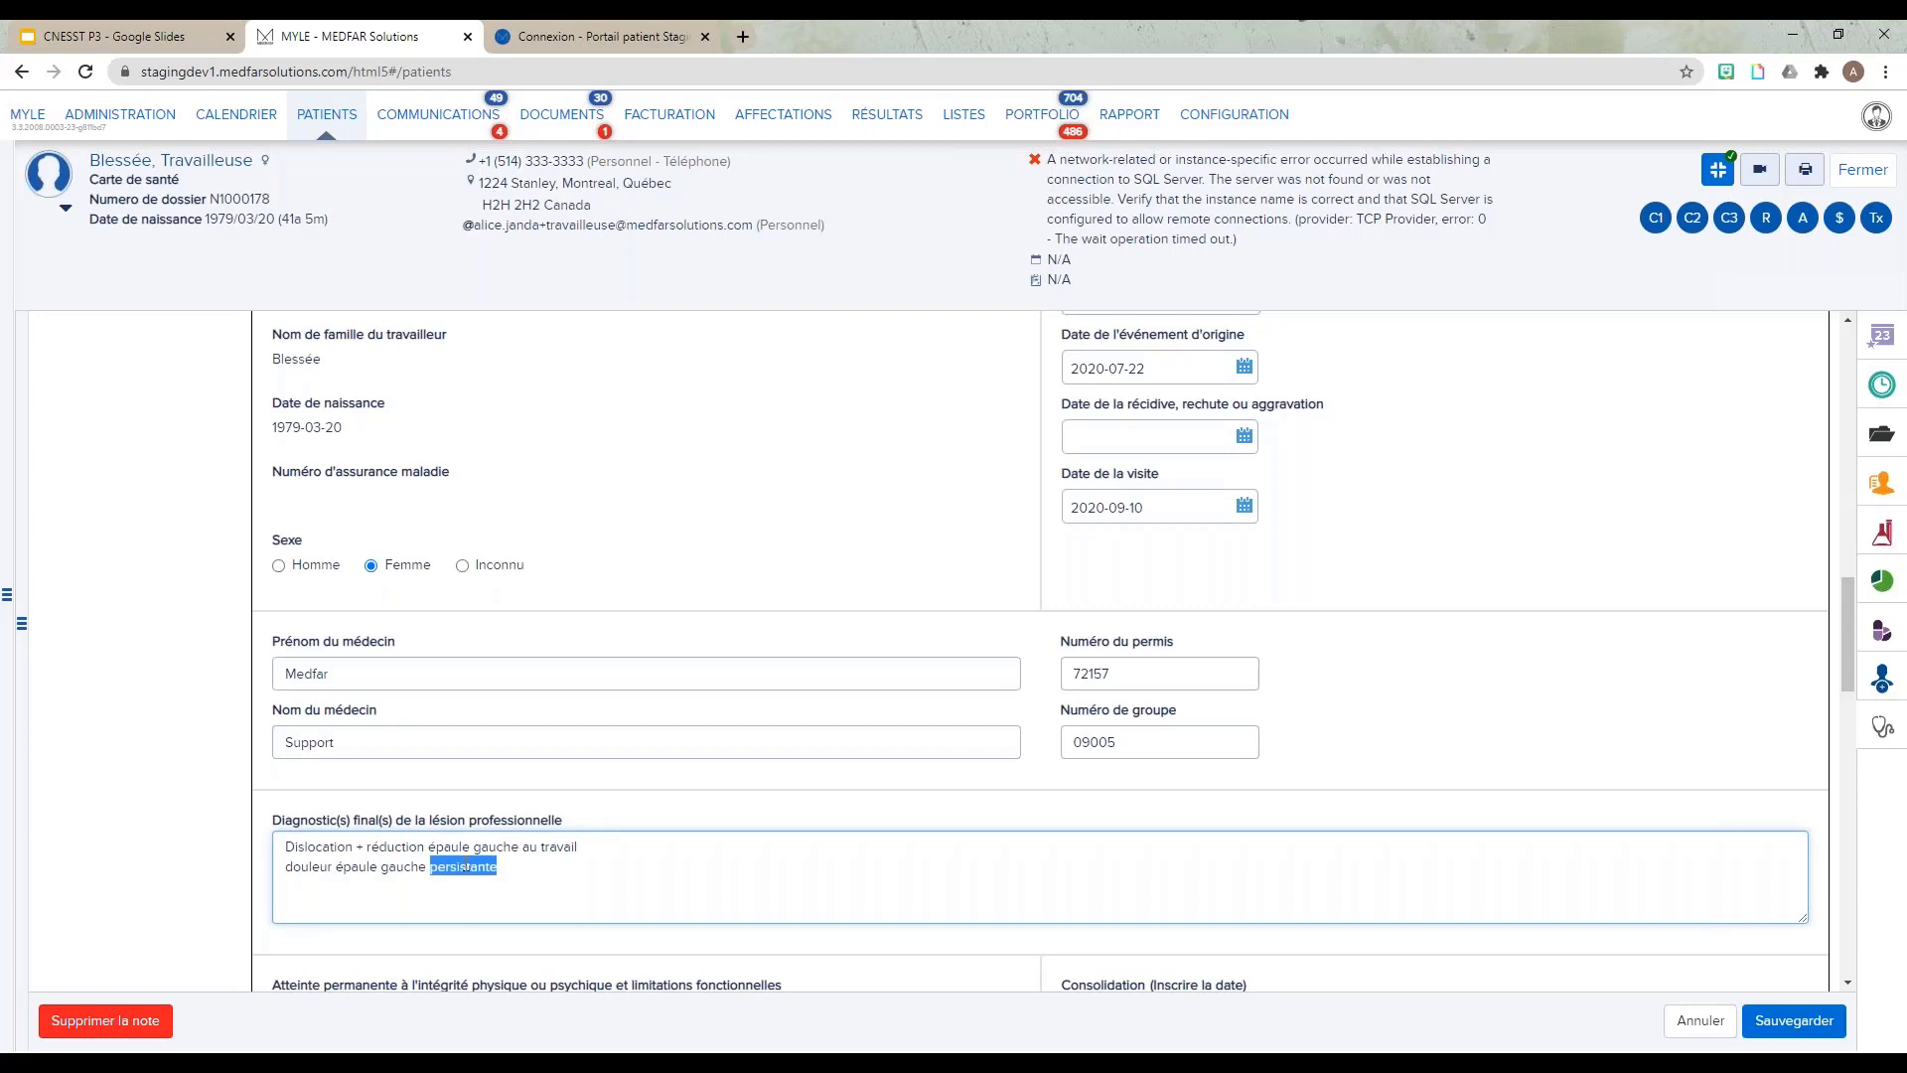
{"action": "type", "text": "rétal"}
{"action": "key", "text": "BackSpace"}
{"action": "type", "text": "blie"}
Step: Mark that no medical evaluation report is being produced, and set the consolidation date to 2020-09-10
{"action": "scroll", "coordinate": [1068, 342], "scroll_direction": "down", "scroll_amount": 5}
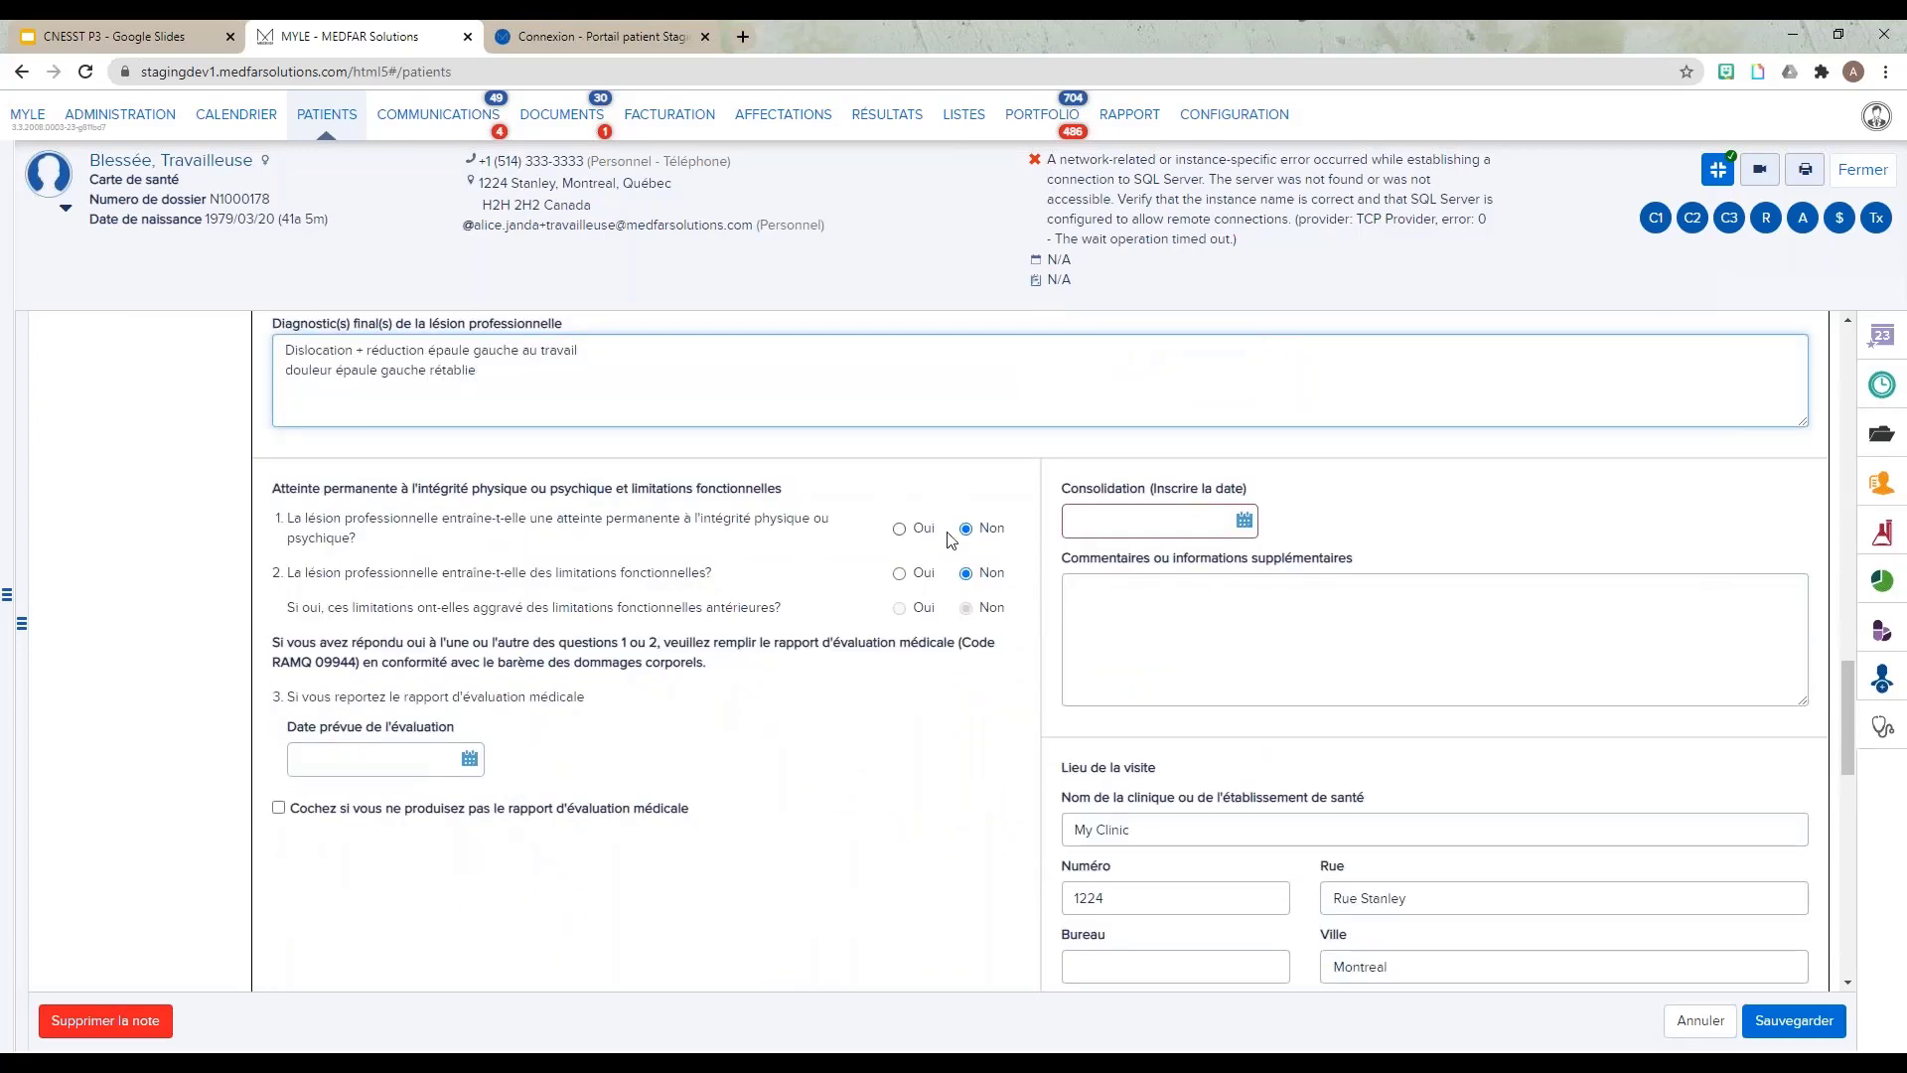
{"action": "left_click", "coordinate": [279, 808]}
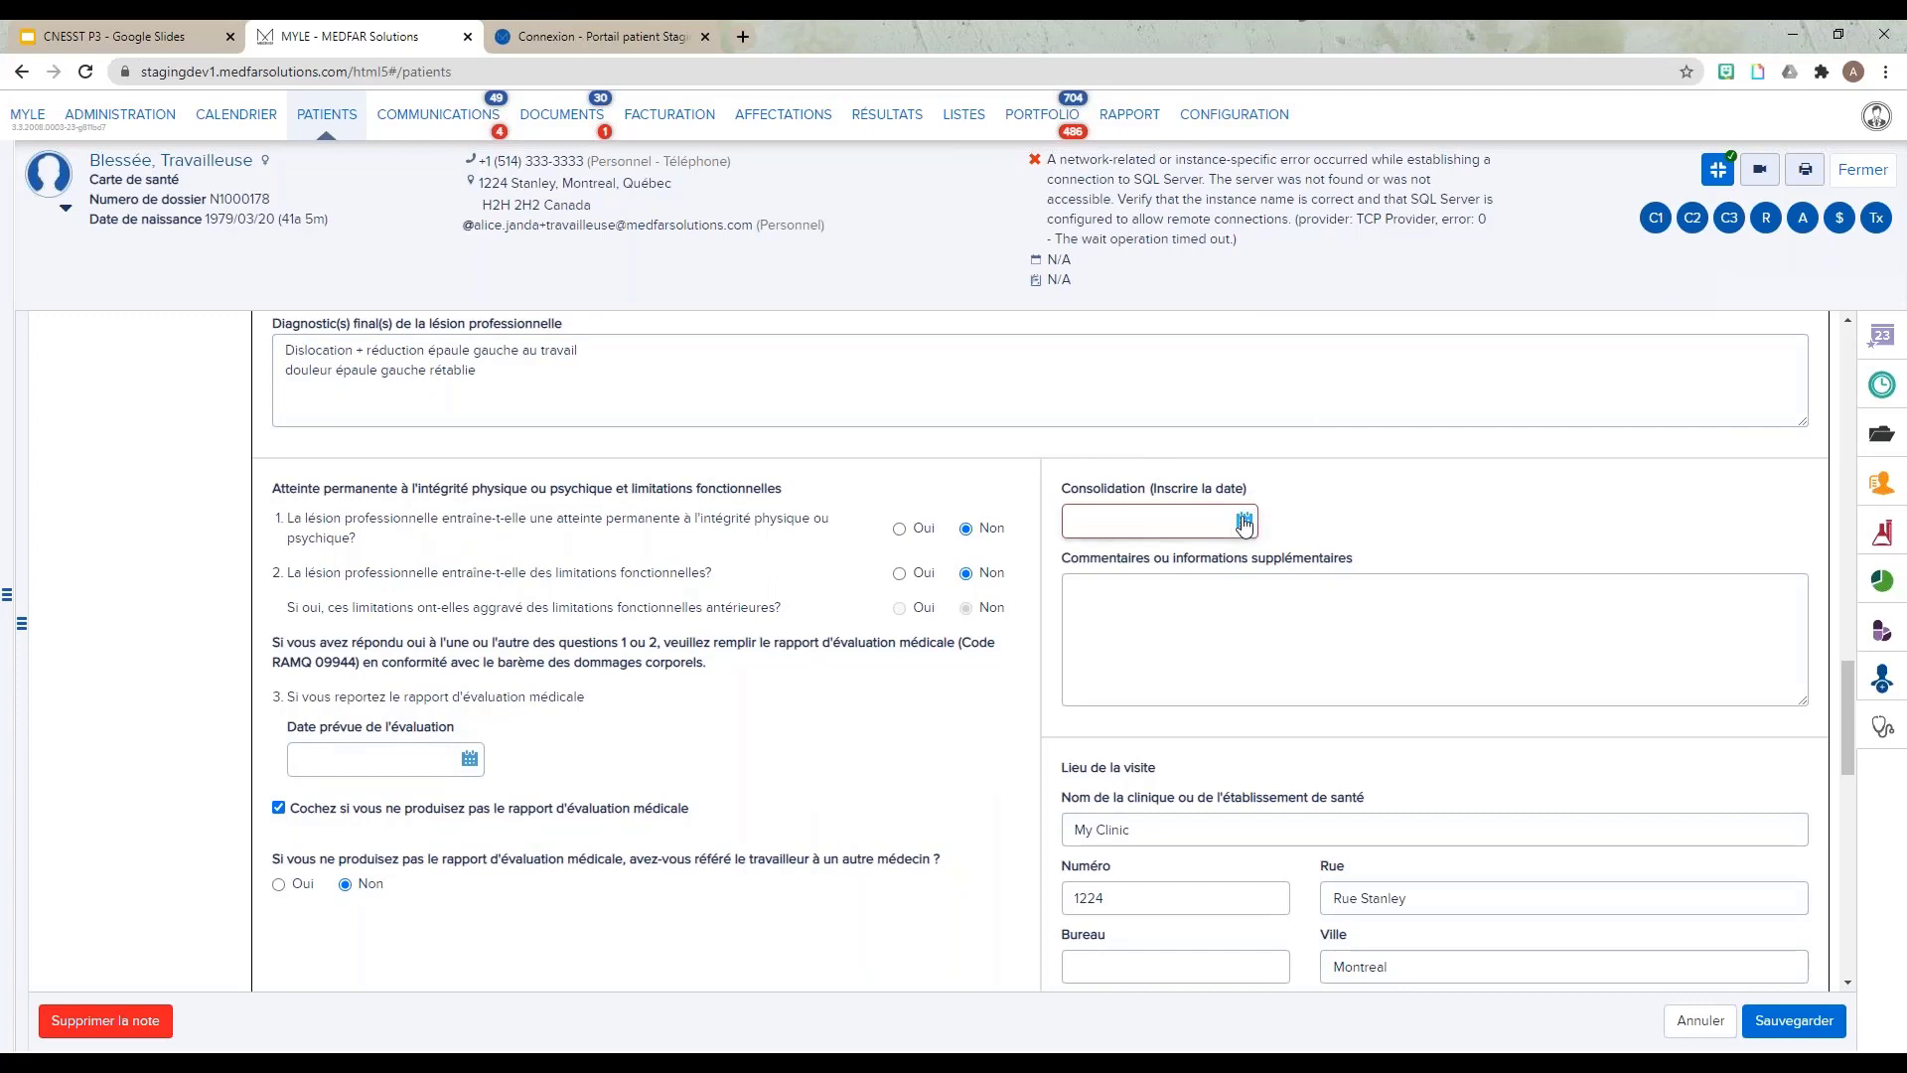
{"action": "left_click", "coordinate": [1245, 521]}
{"action": "left_click", "coordinate": [1219, 655]}
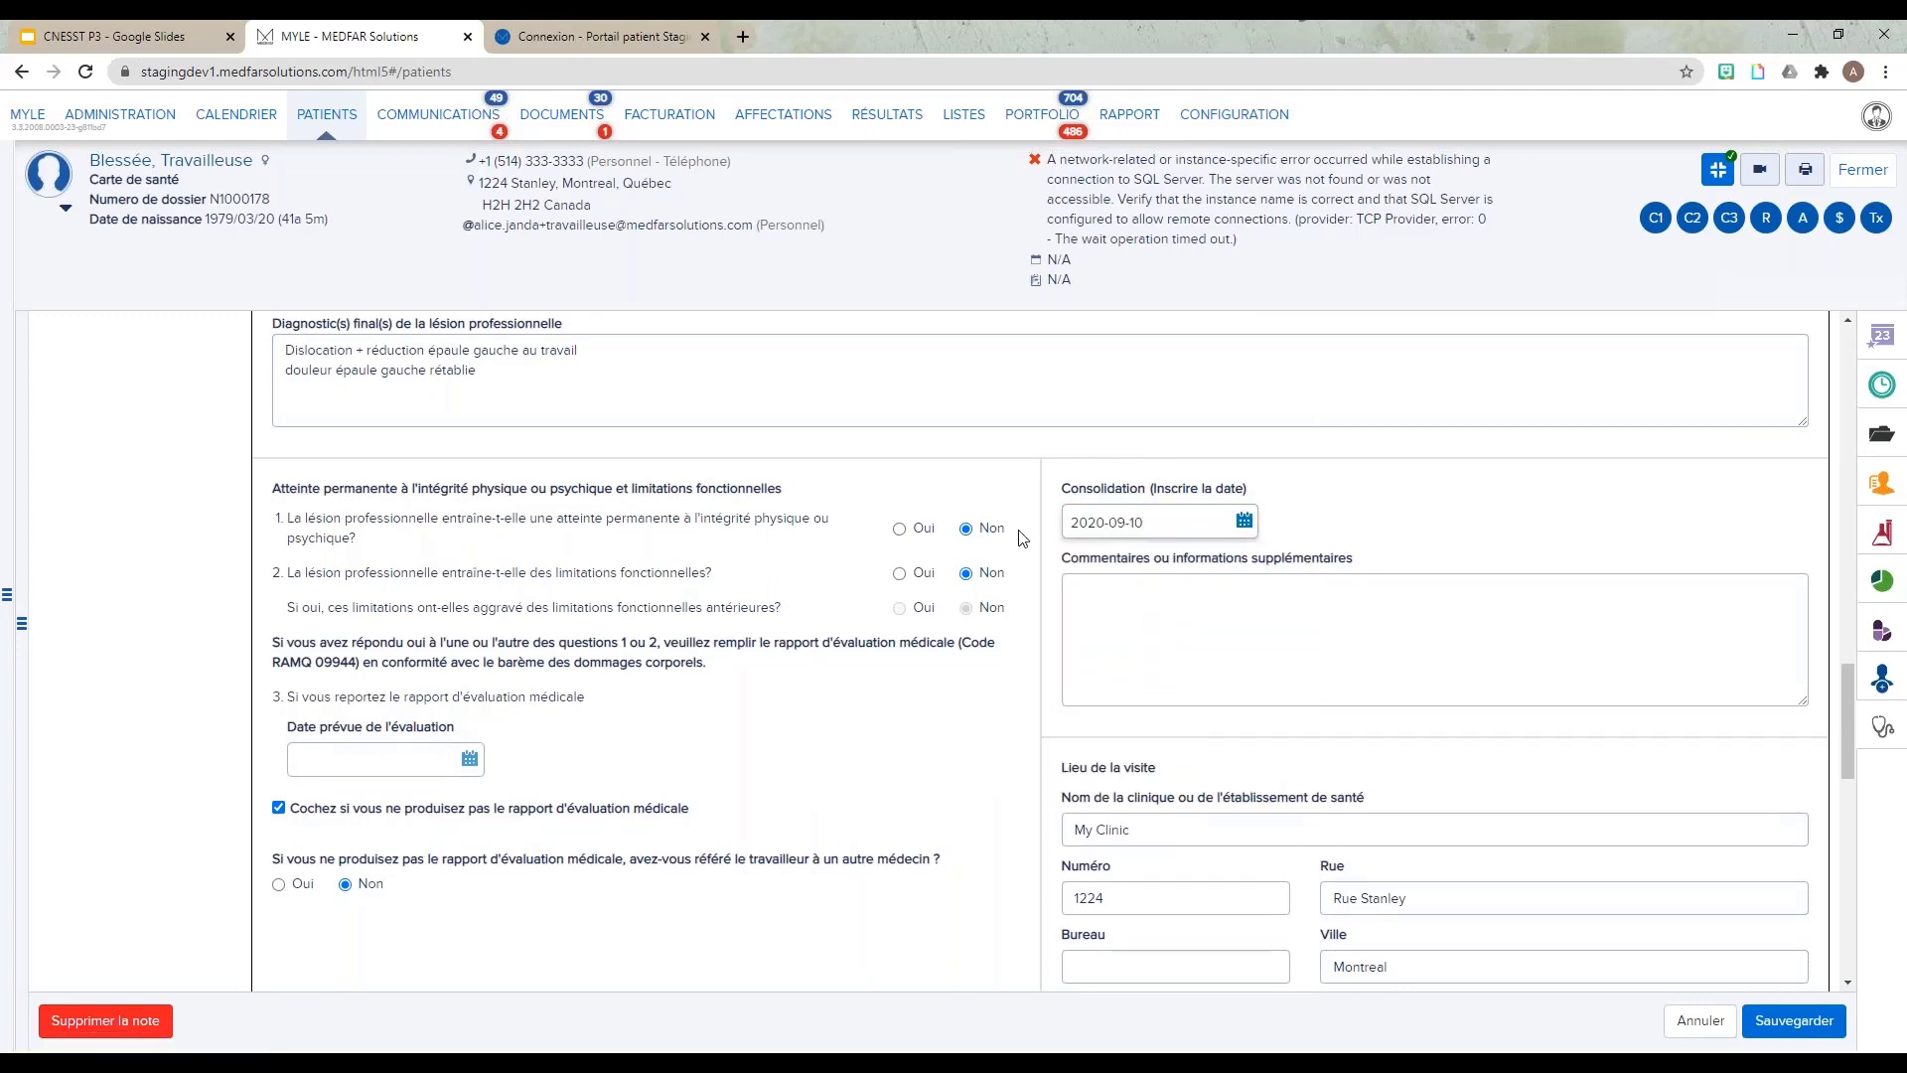
{"action": "left_click", "coordinate": [1166, 616]}
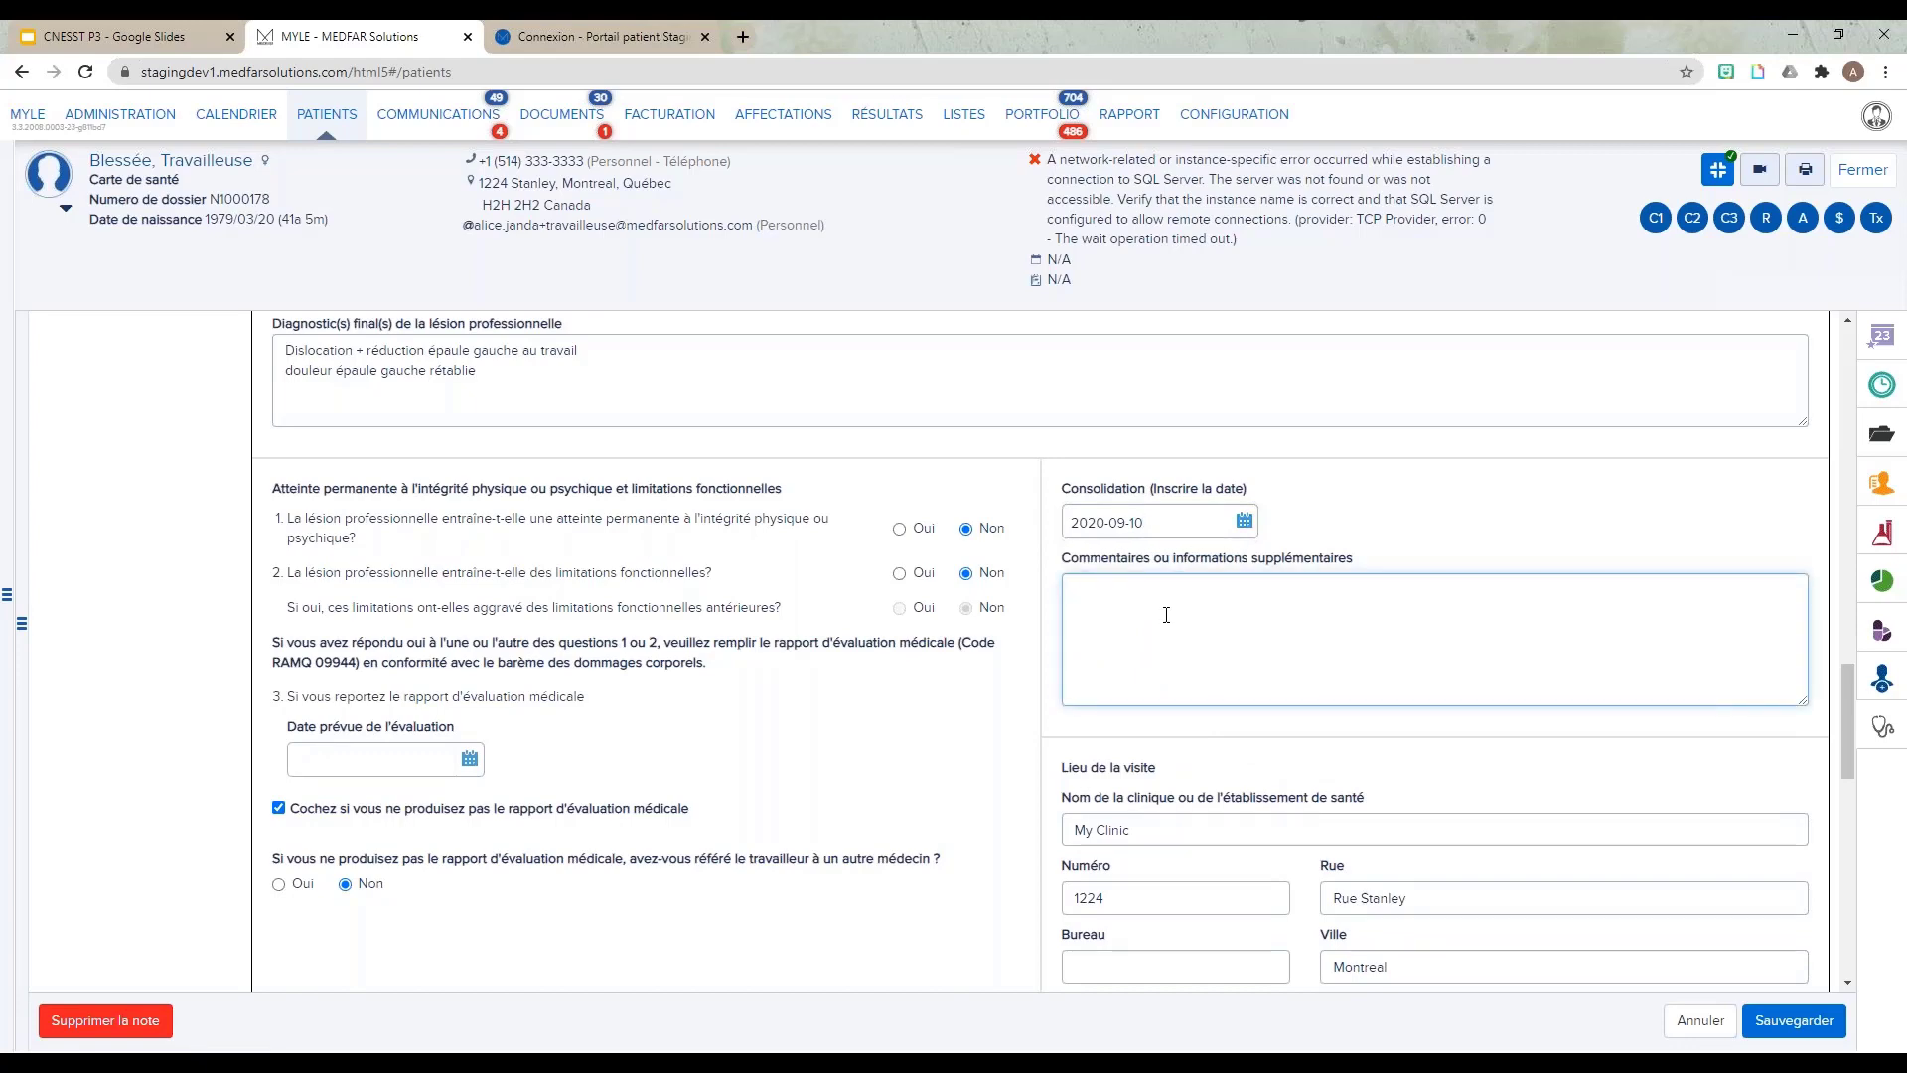
Step: Attach the "Imaging - IRM épaule gauche" document to the report as "Notes cliniques, documents médicaux, examens radiologiques"
{"action": "scroll", "coordinate": [1167, 613], "scroll_direction": "down", "scroll_amount": 7}
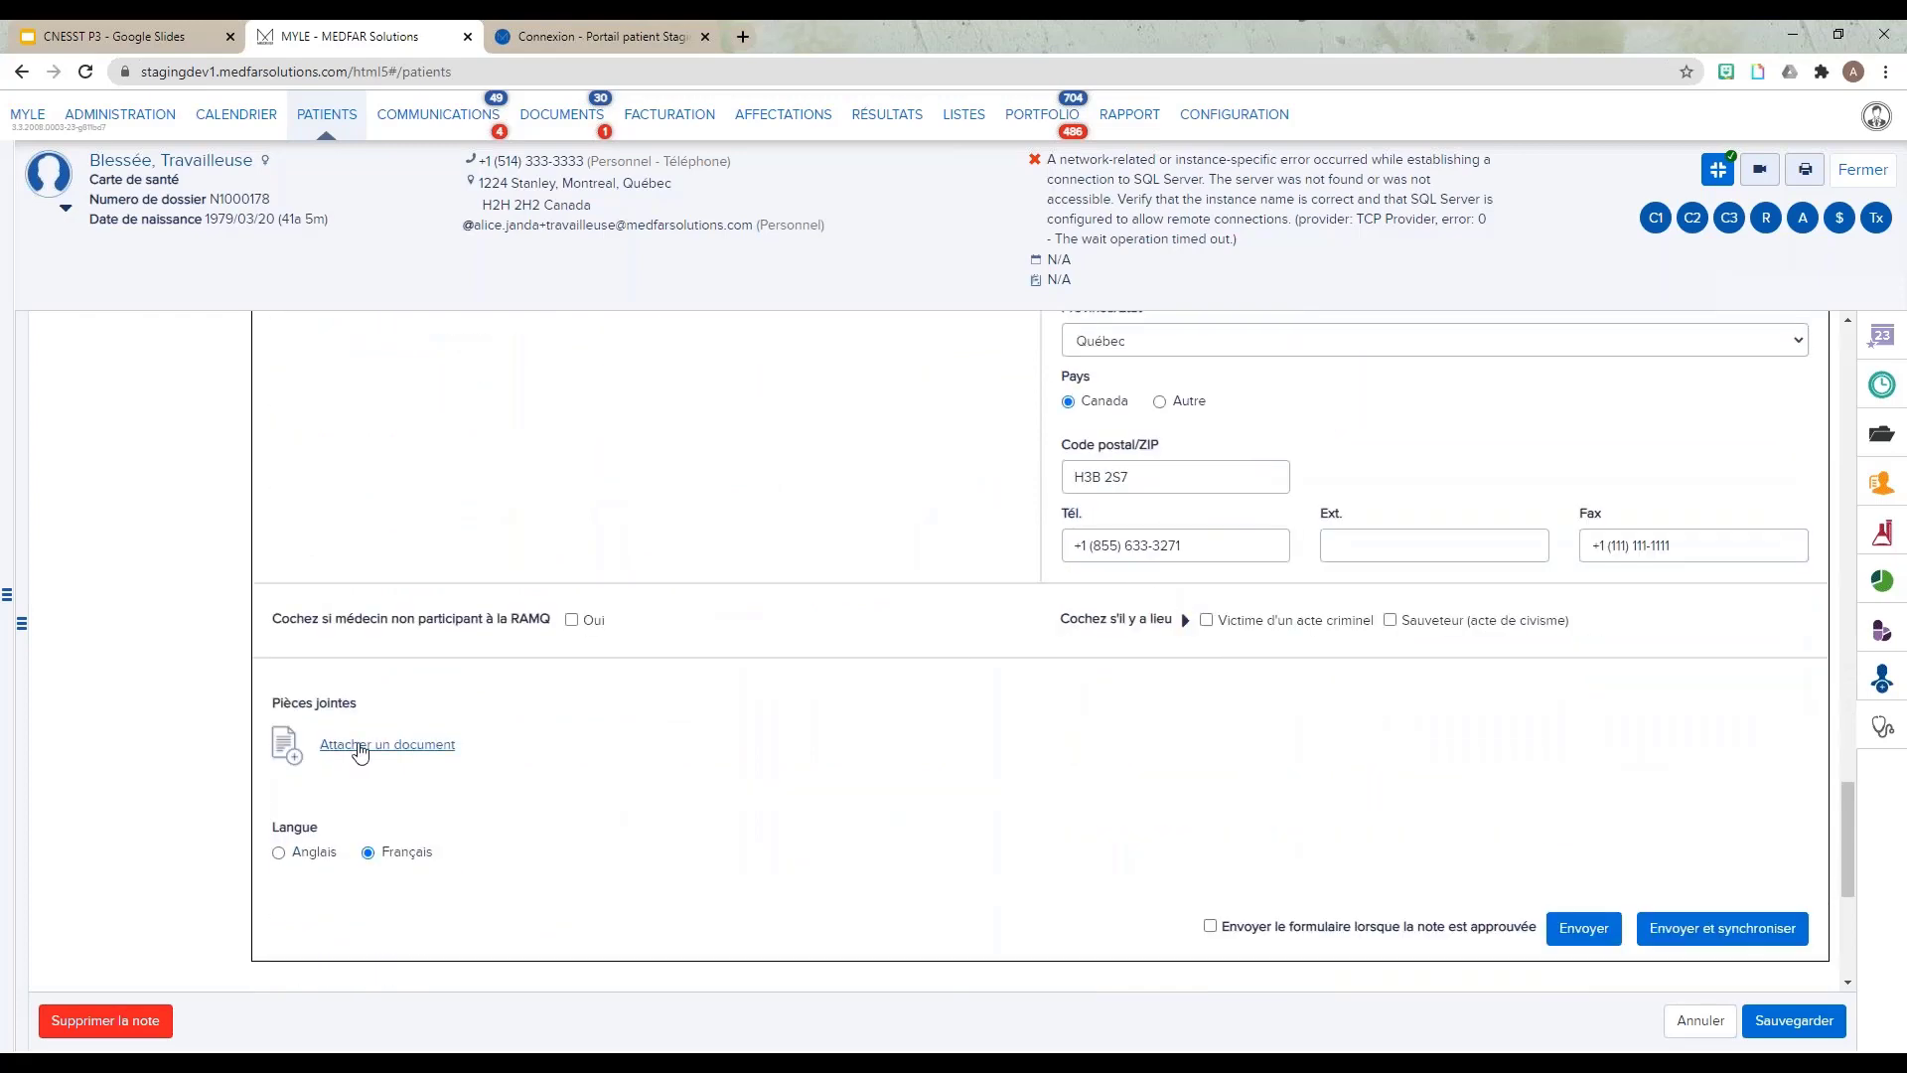
{"action": "left_click", "coordinate": [359, 747]}
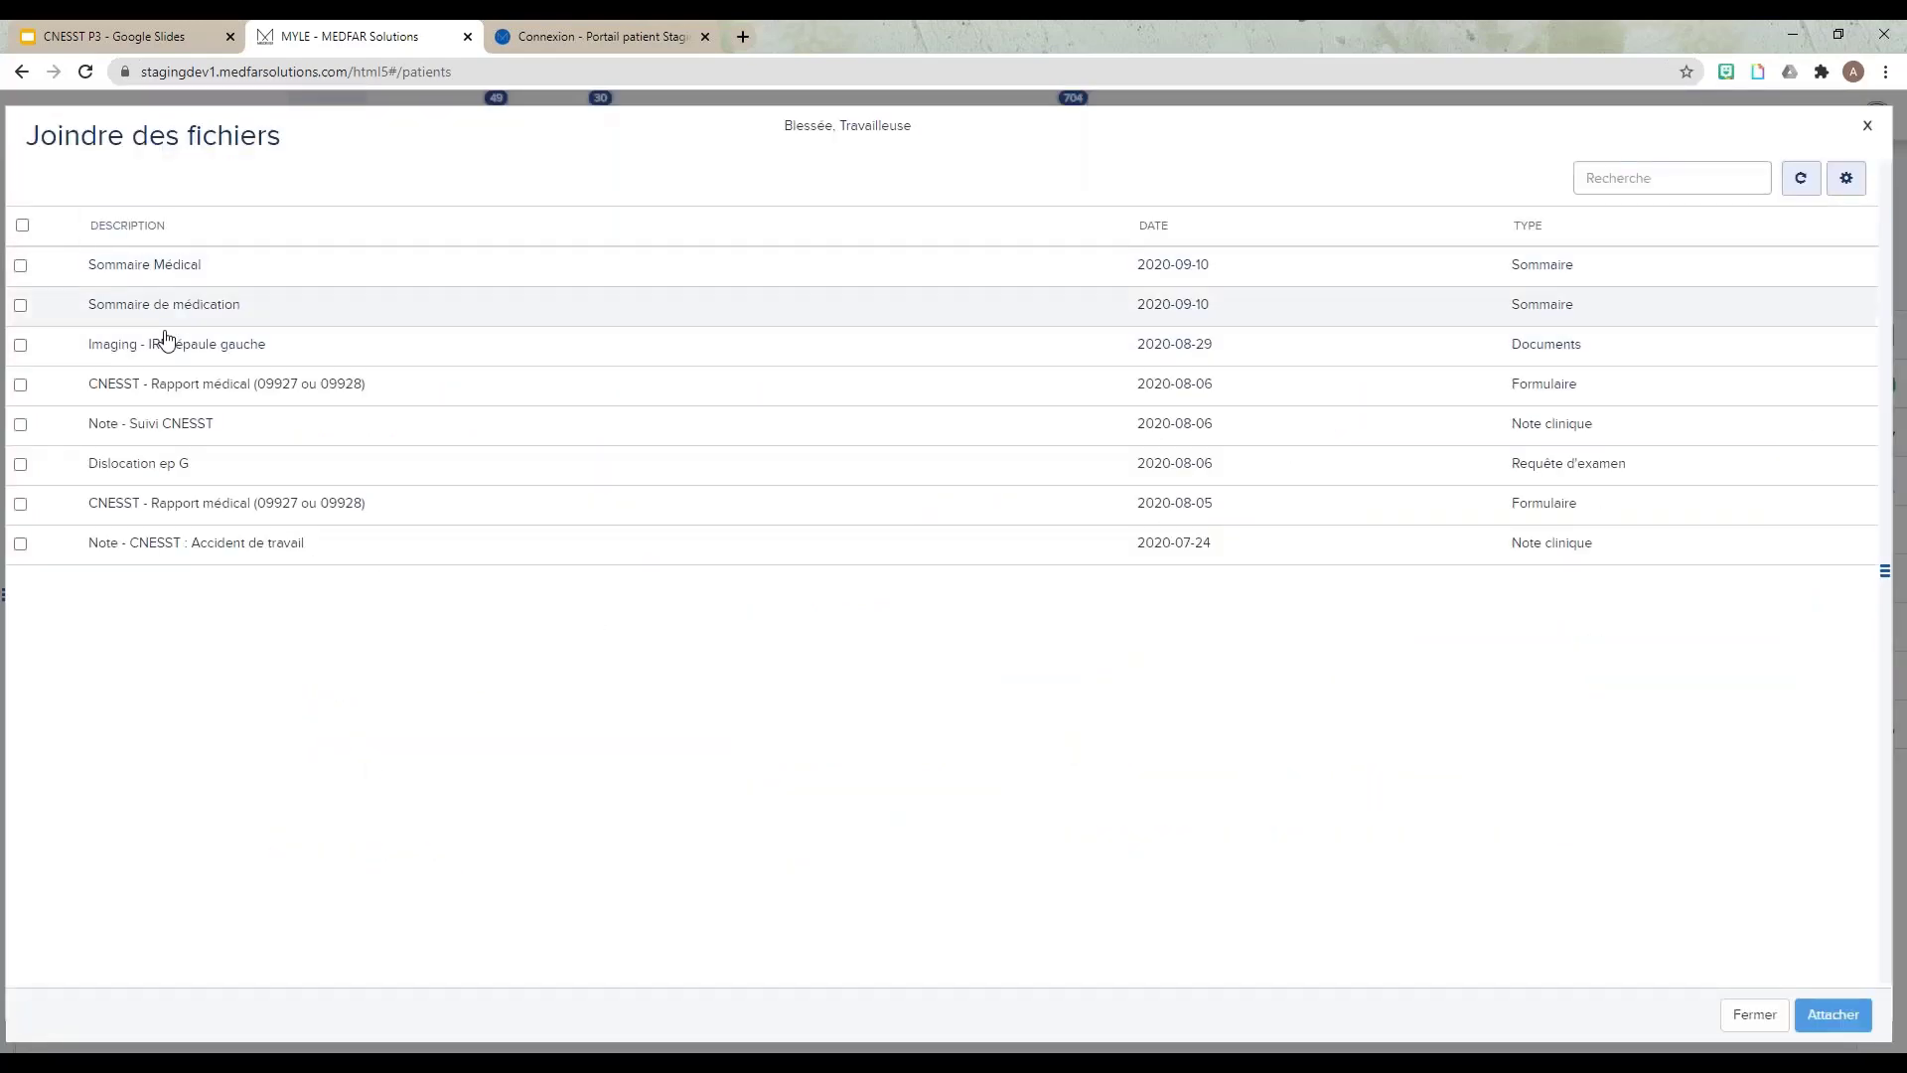
{"action": "left_click", "coordinate": [164, 342]}
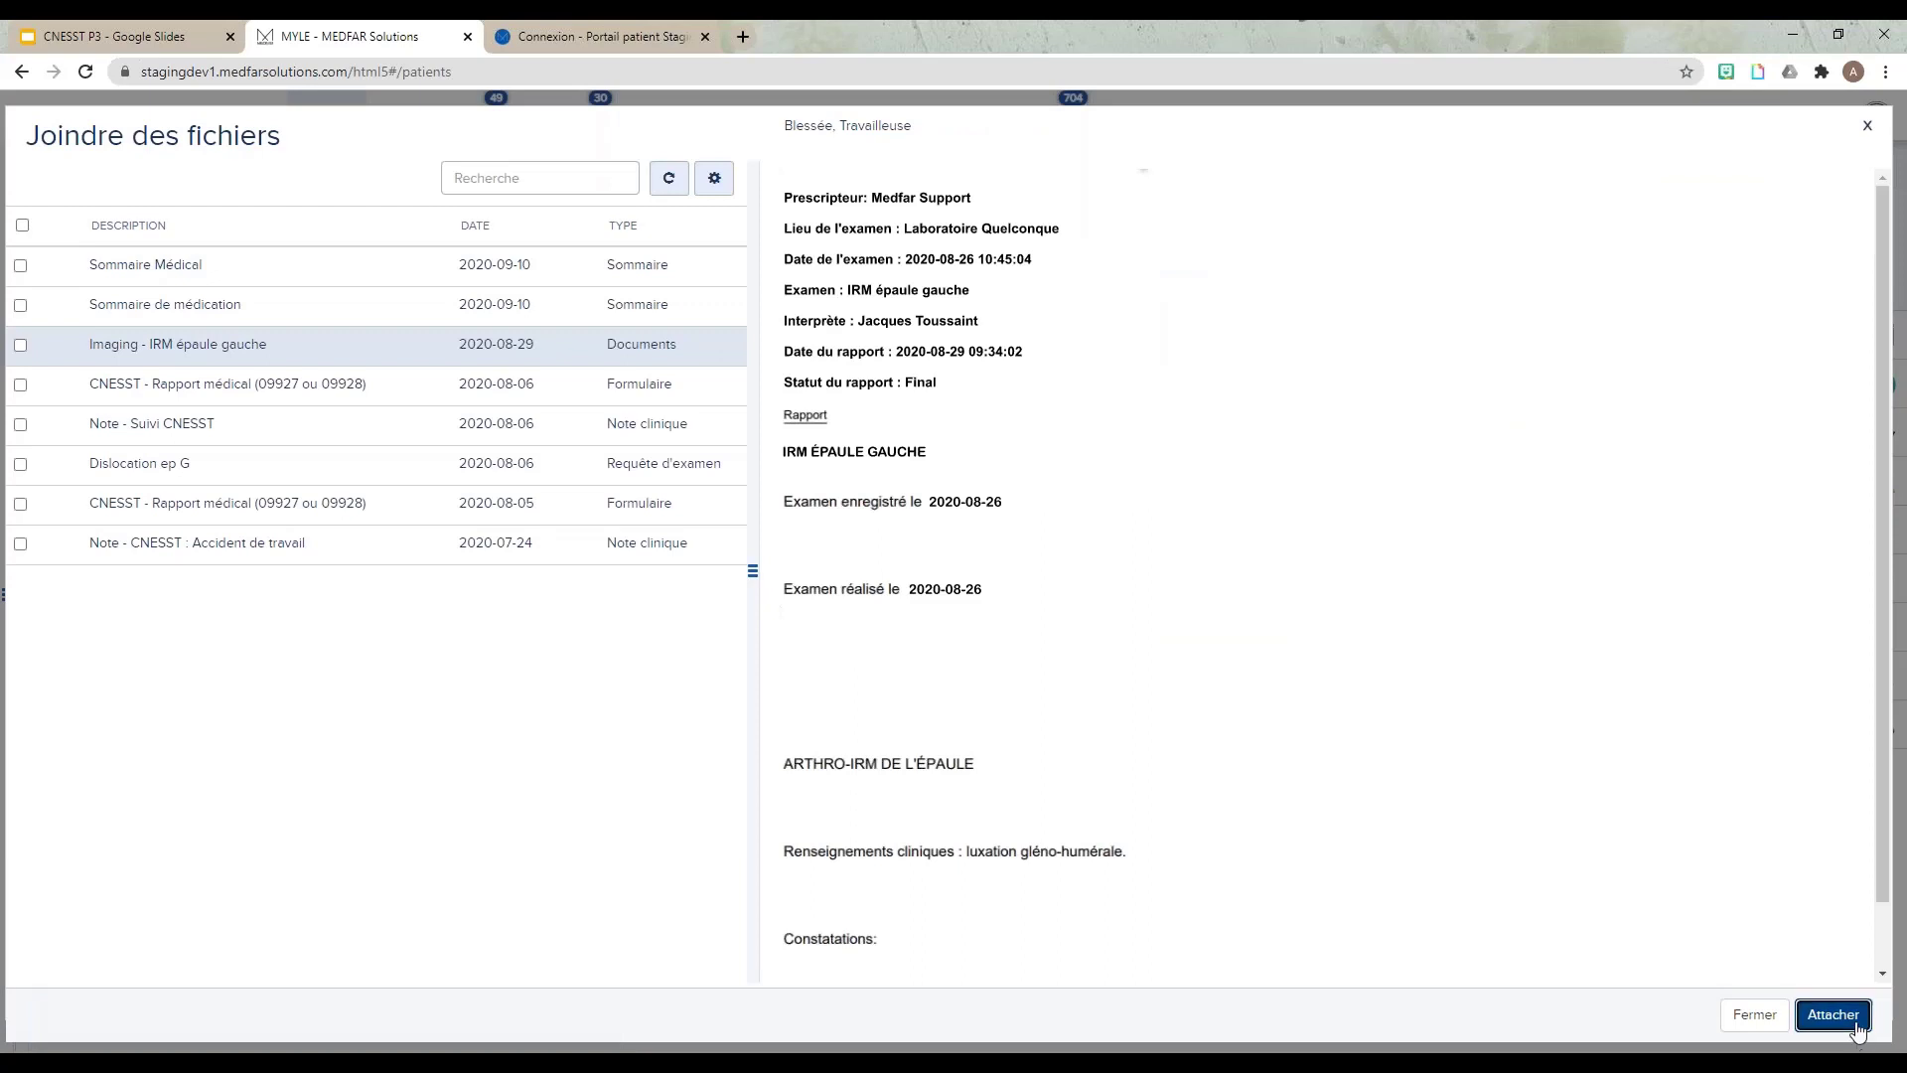
{"action": "left_click", "coordinate": [1850, 1025]}
{"action": "left_click", "coordinate": [1089, 800]}
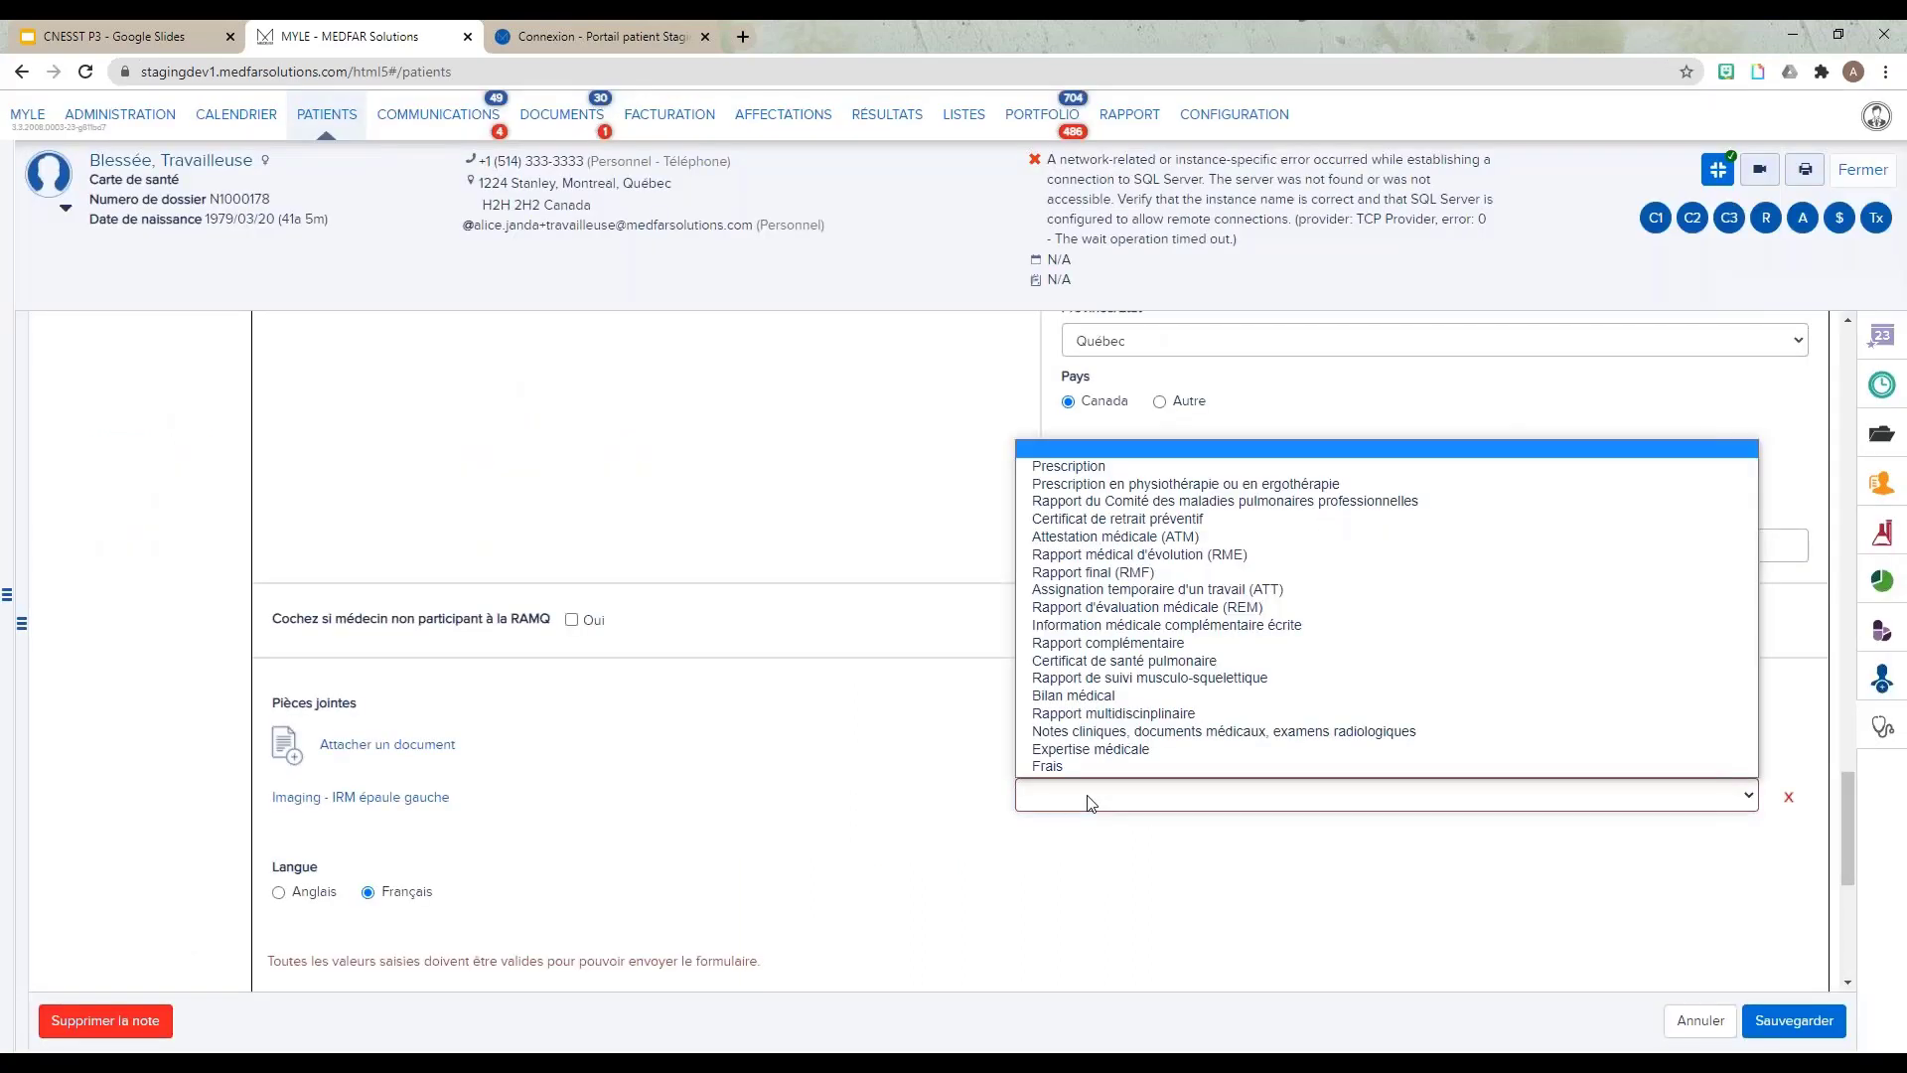
{"action": "left_click", "coordinate": [1199, 735]}
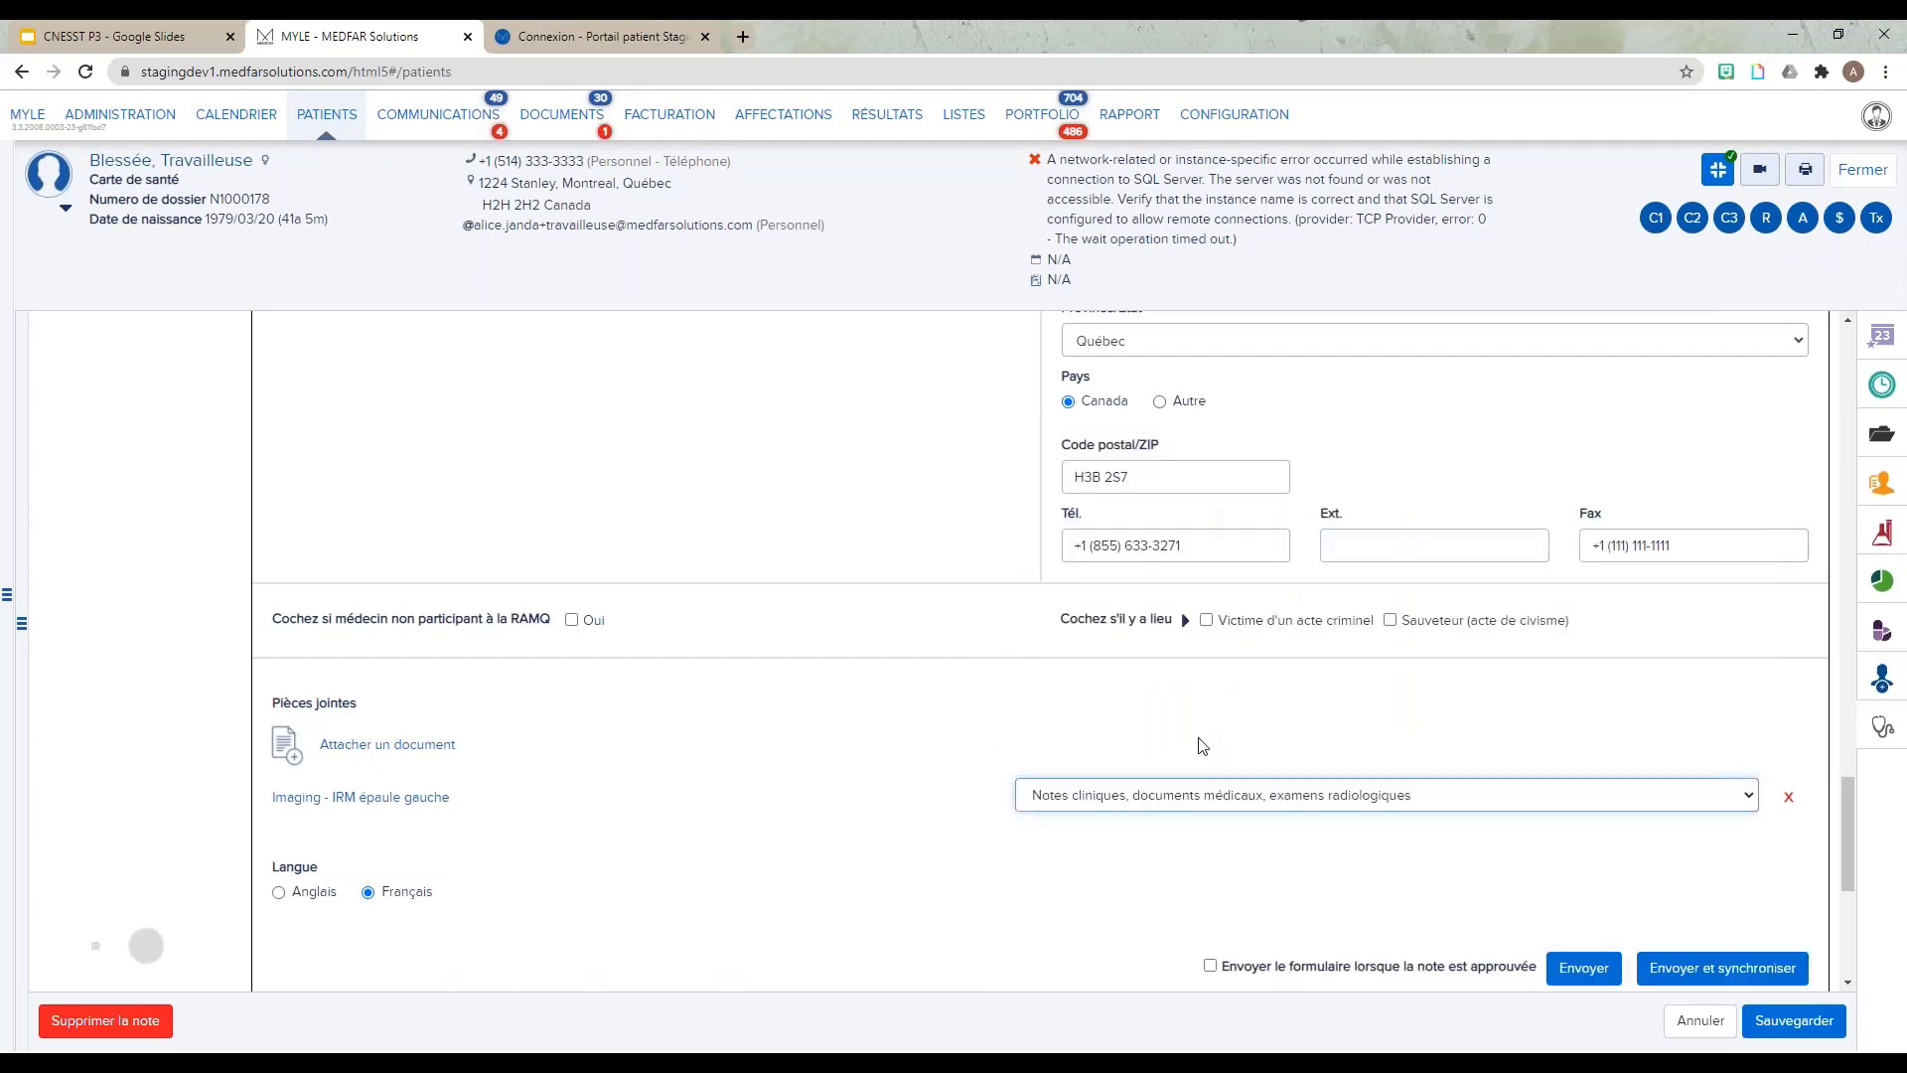
Step: Send the final report with portal synchronization, and write the portal message "N'oubliez pas de transmettre une copie à votre employeur"
{"action": "scroll", "coordinate": [656, 679], "scroll_direction": "down", "scroll_amount": 2}
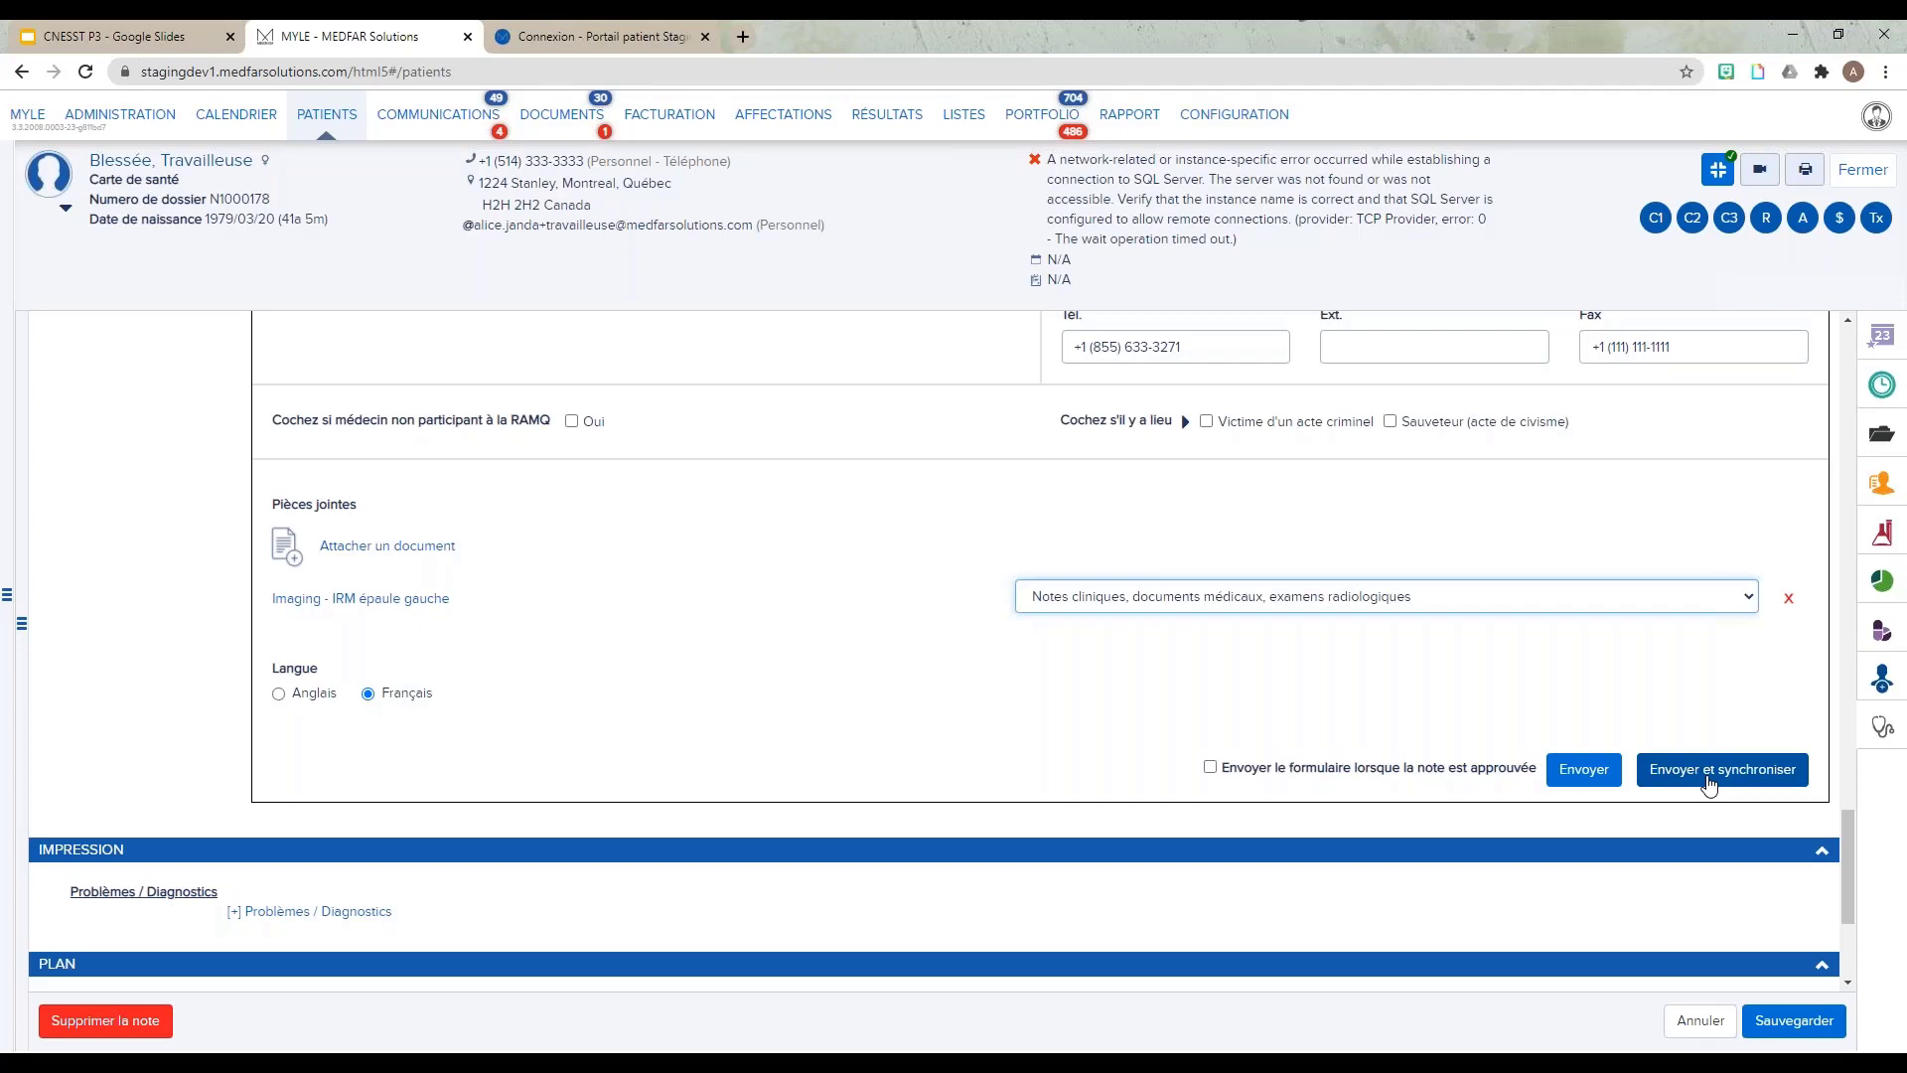
{"action": "left_click", "coordinate": [1709, 782]}
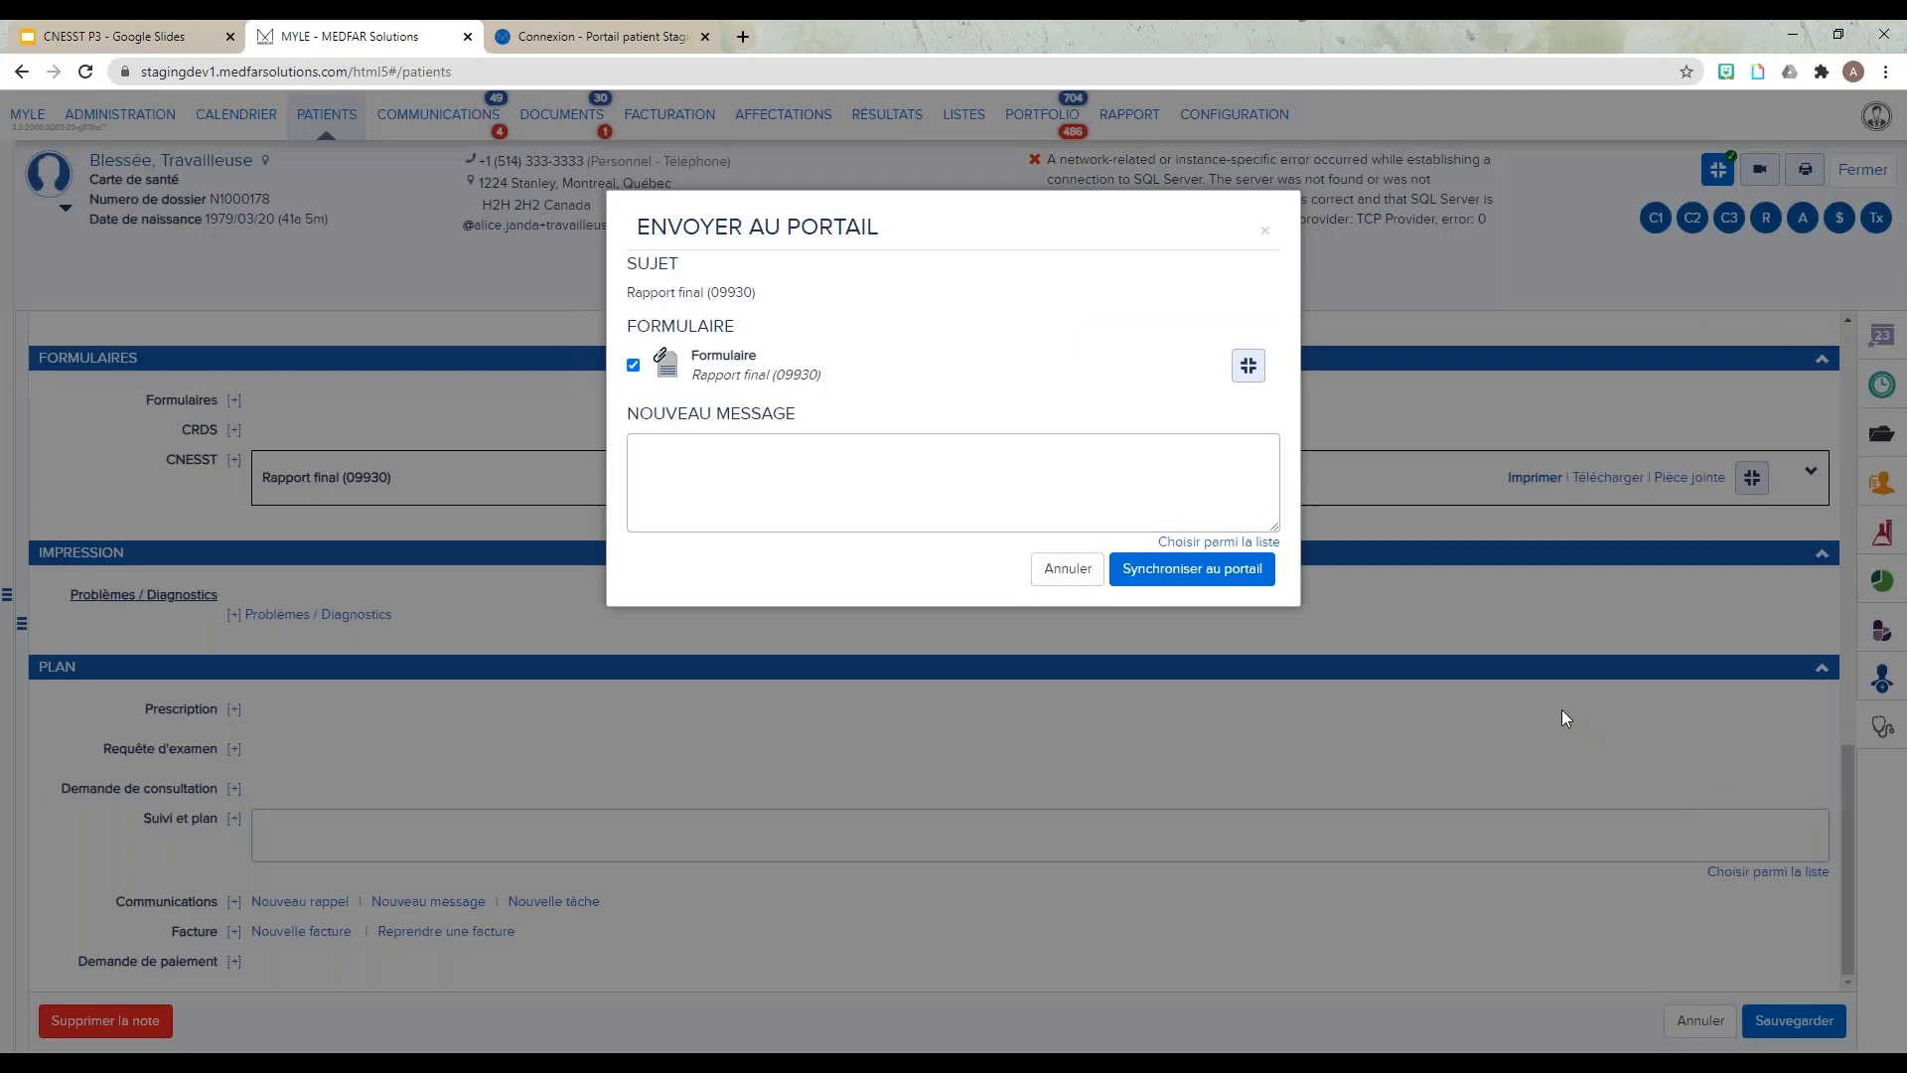
{"action": "left_click", "coordinate": [1167, 456]}
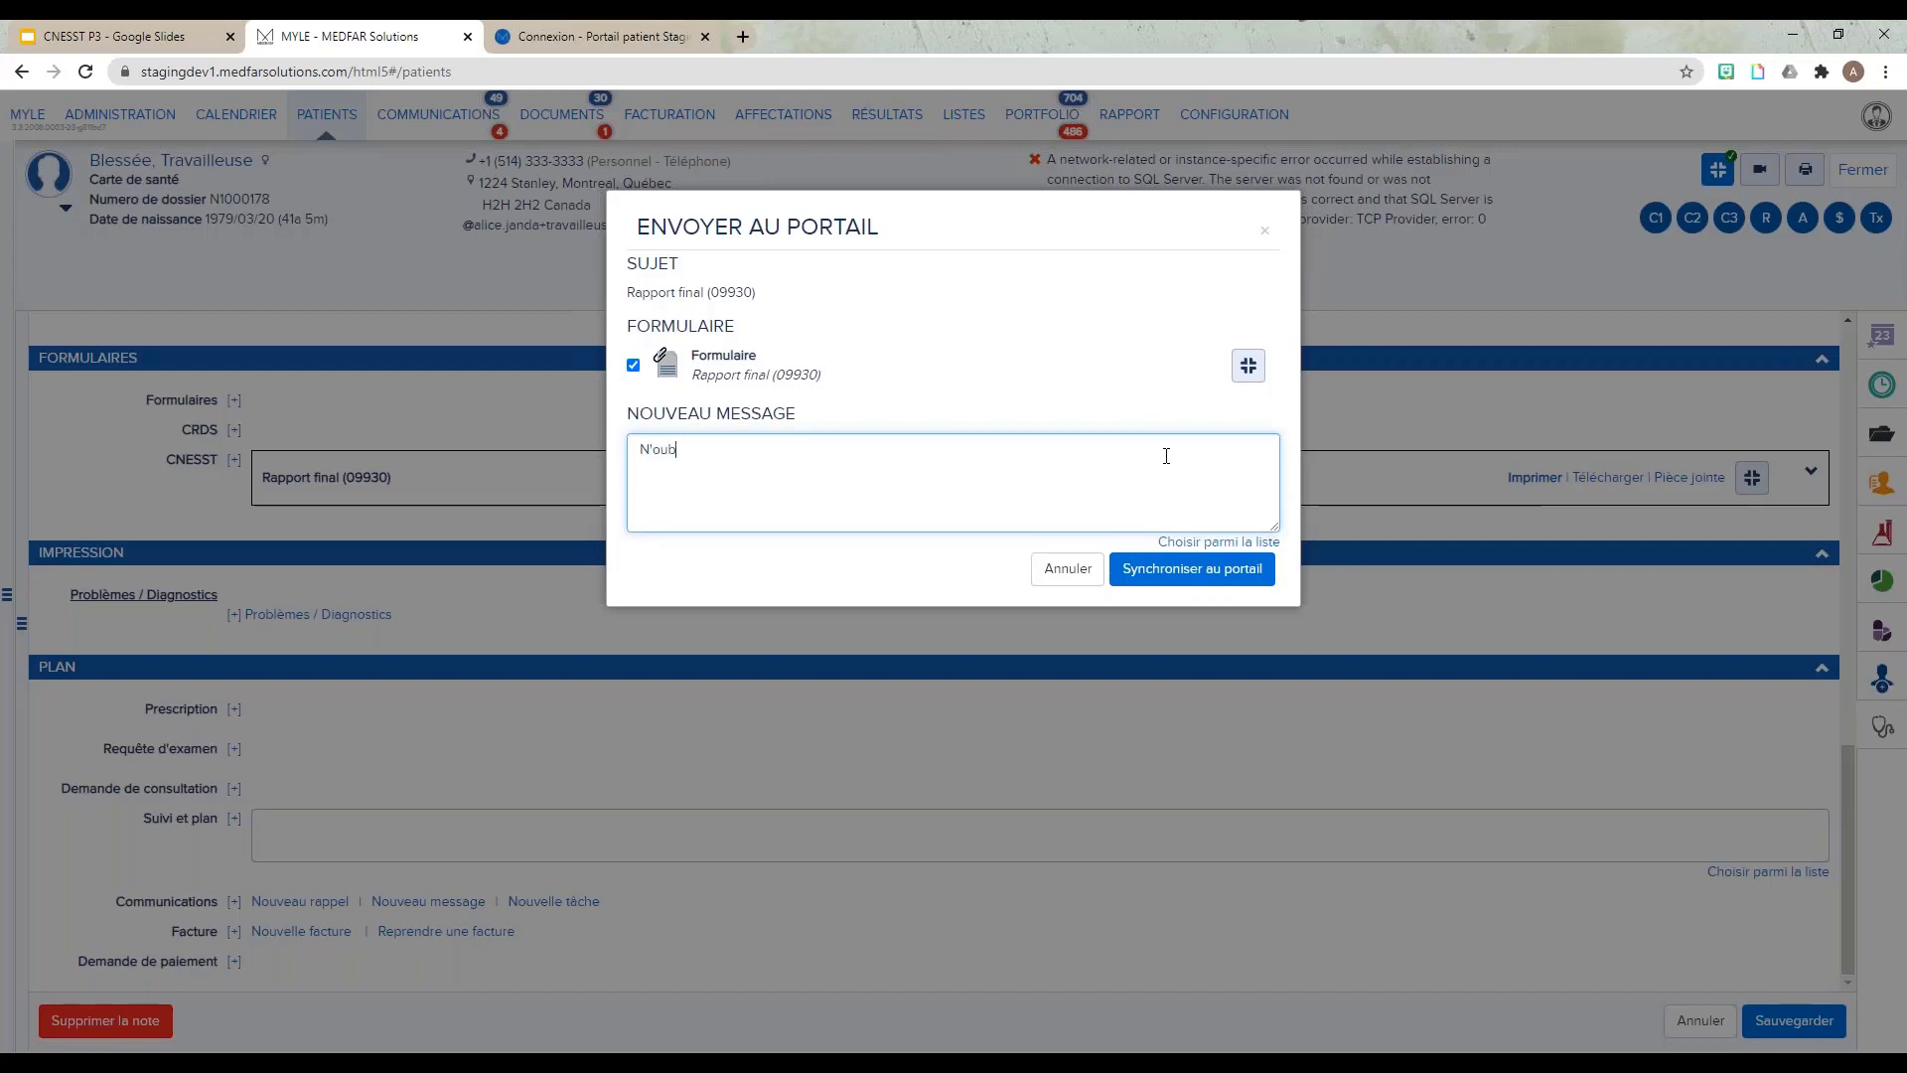
{"action": "type", "text": "transmettre une copie à votre employeur"}
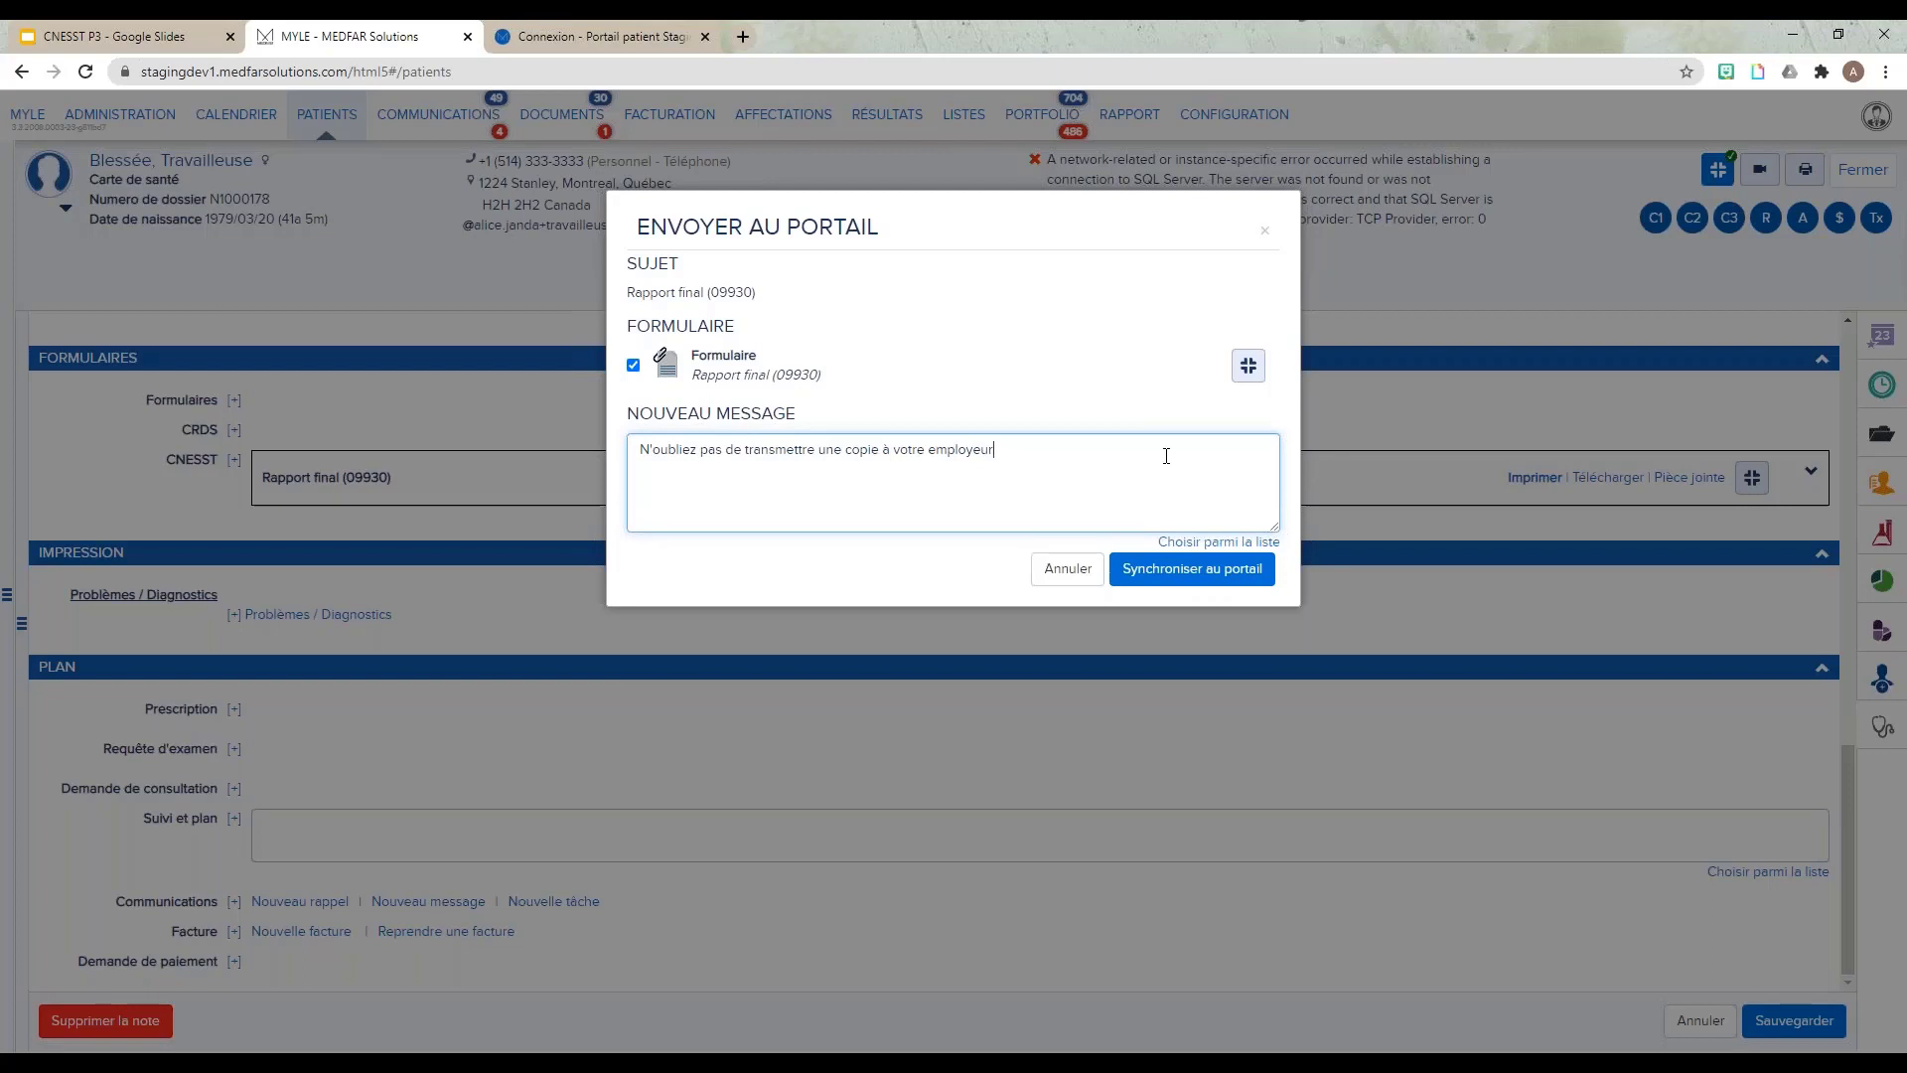
Step: Synchronize the final report and its message to the portal, and start a new entry on the existing S43000 shoulder dislocation diagnosis
{"action": "left_click", "coordinate": [1204, 581]}
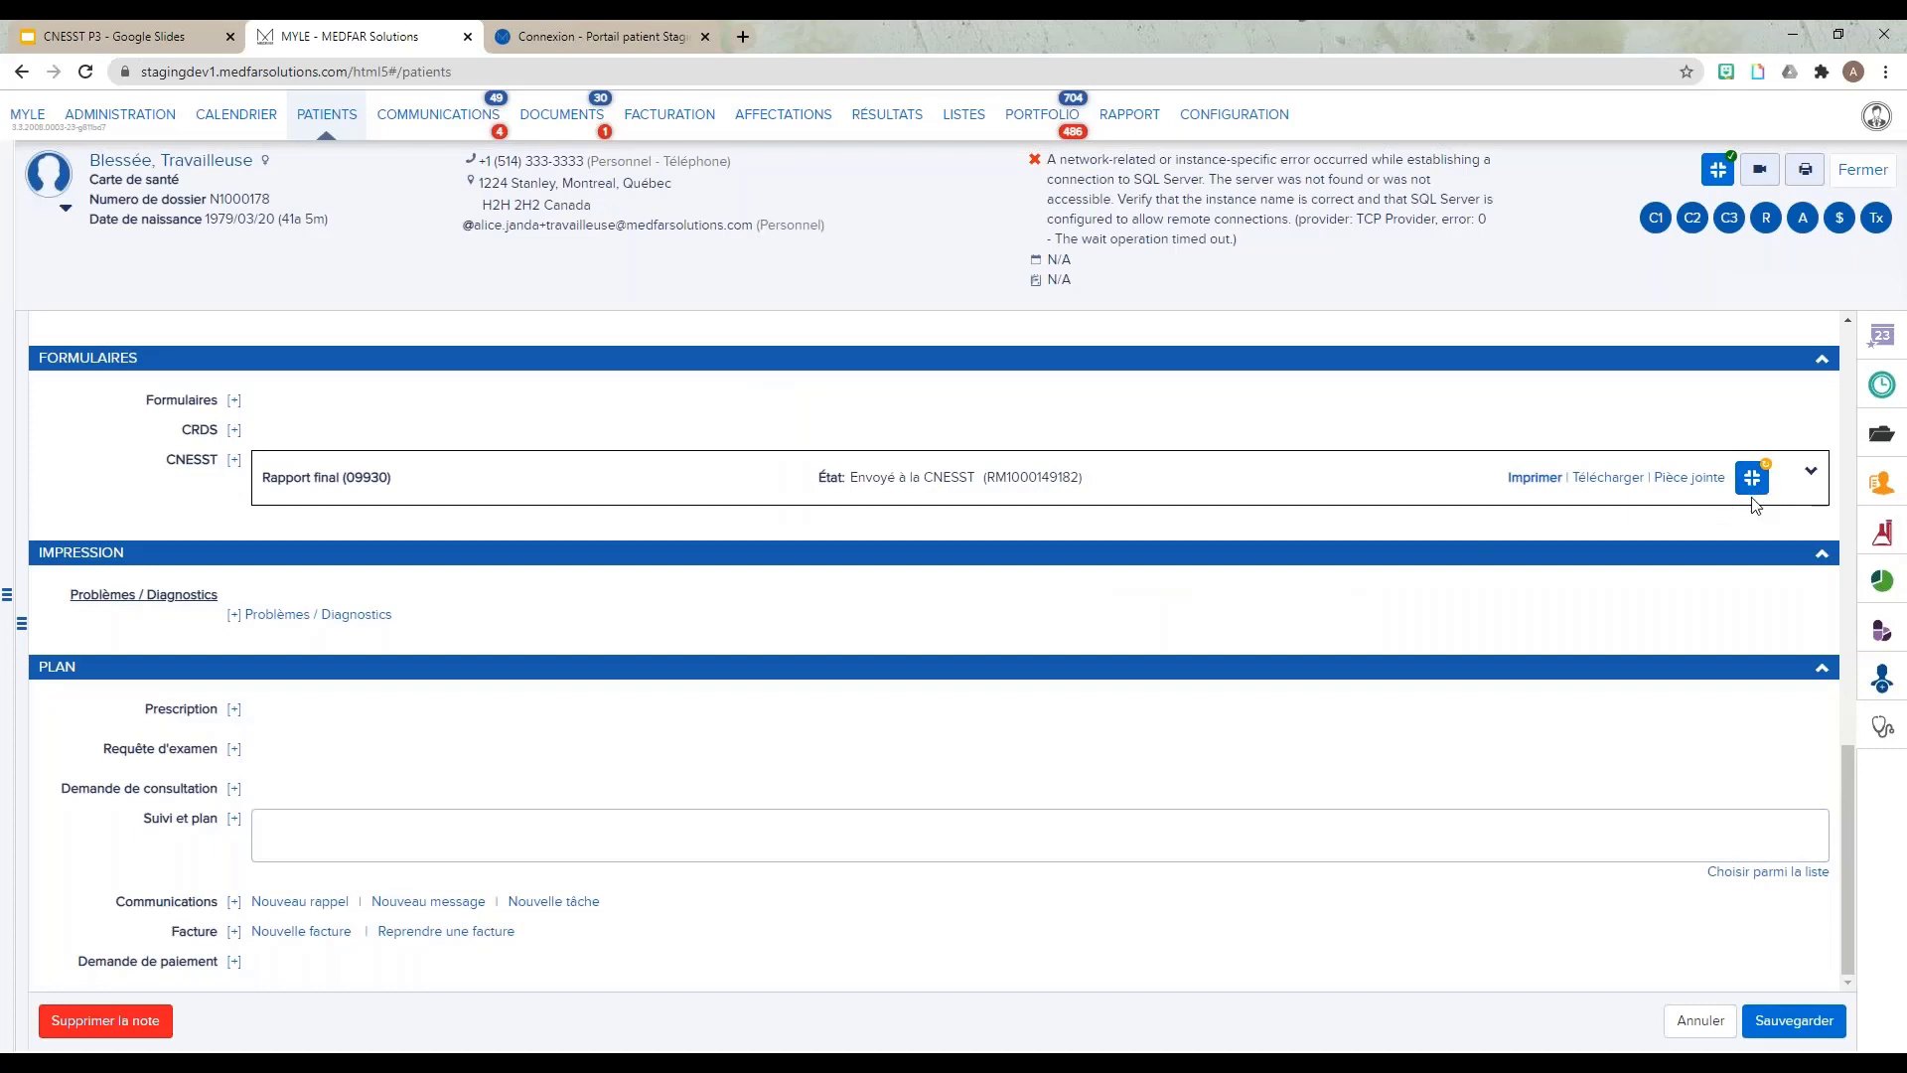
{"action": "left_click", "coordinate": [283, 618]}
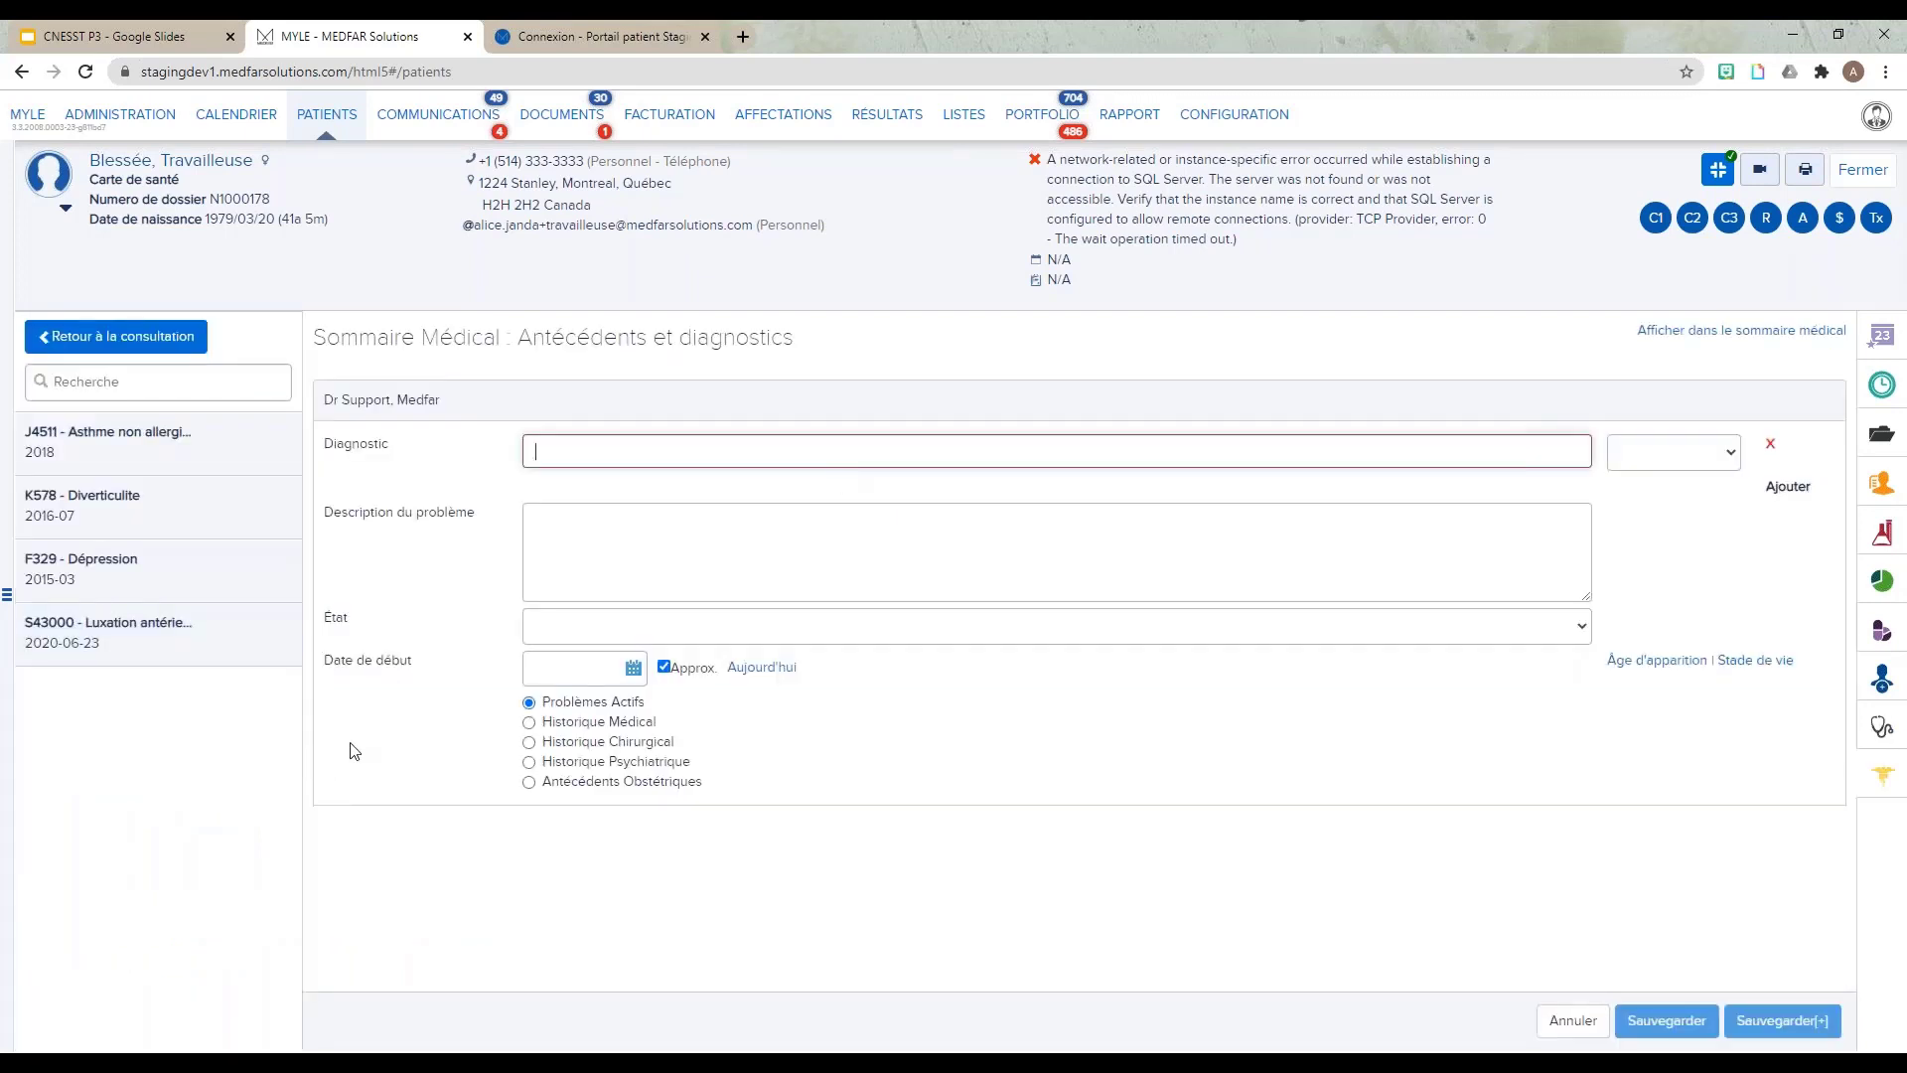
{"action": "left_click", "coordinate": [211, 644]}
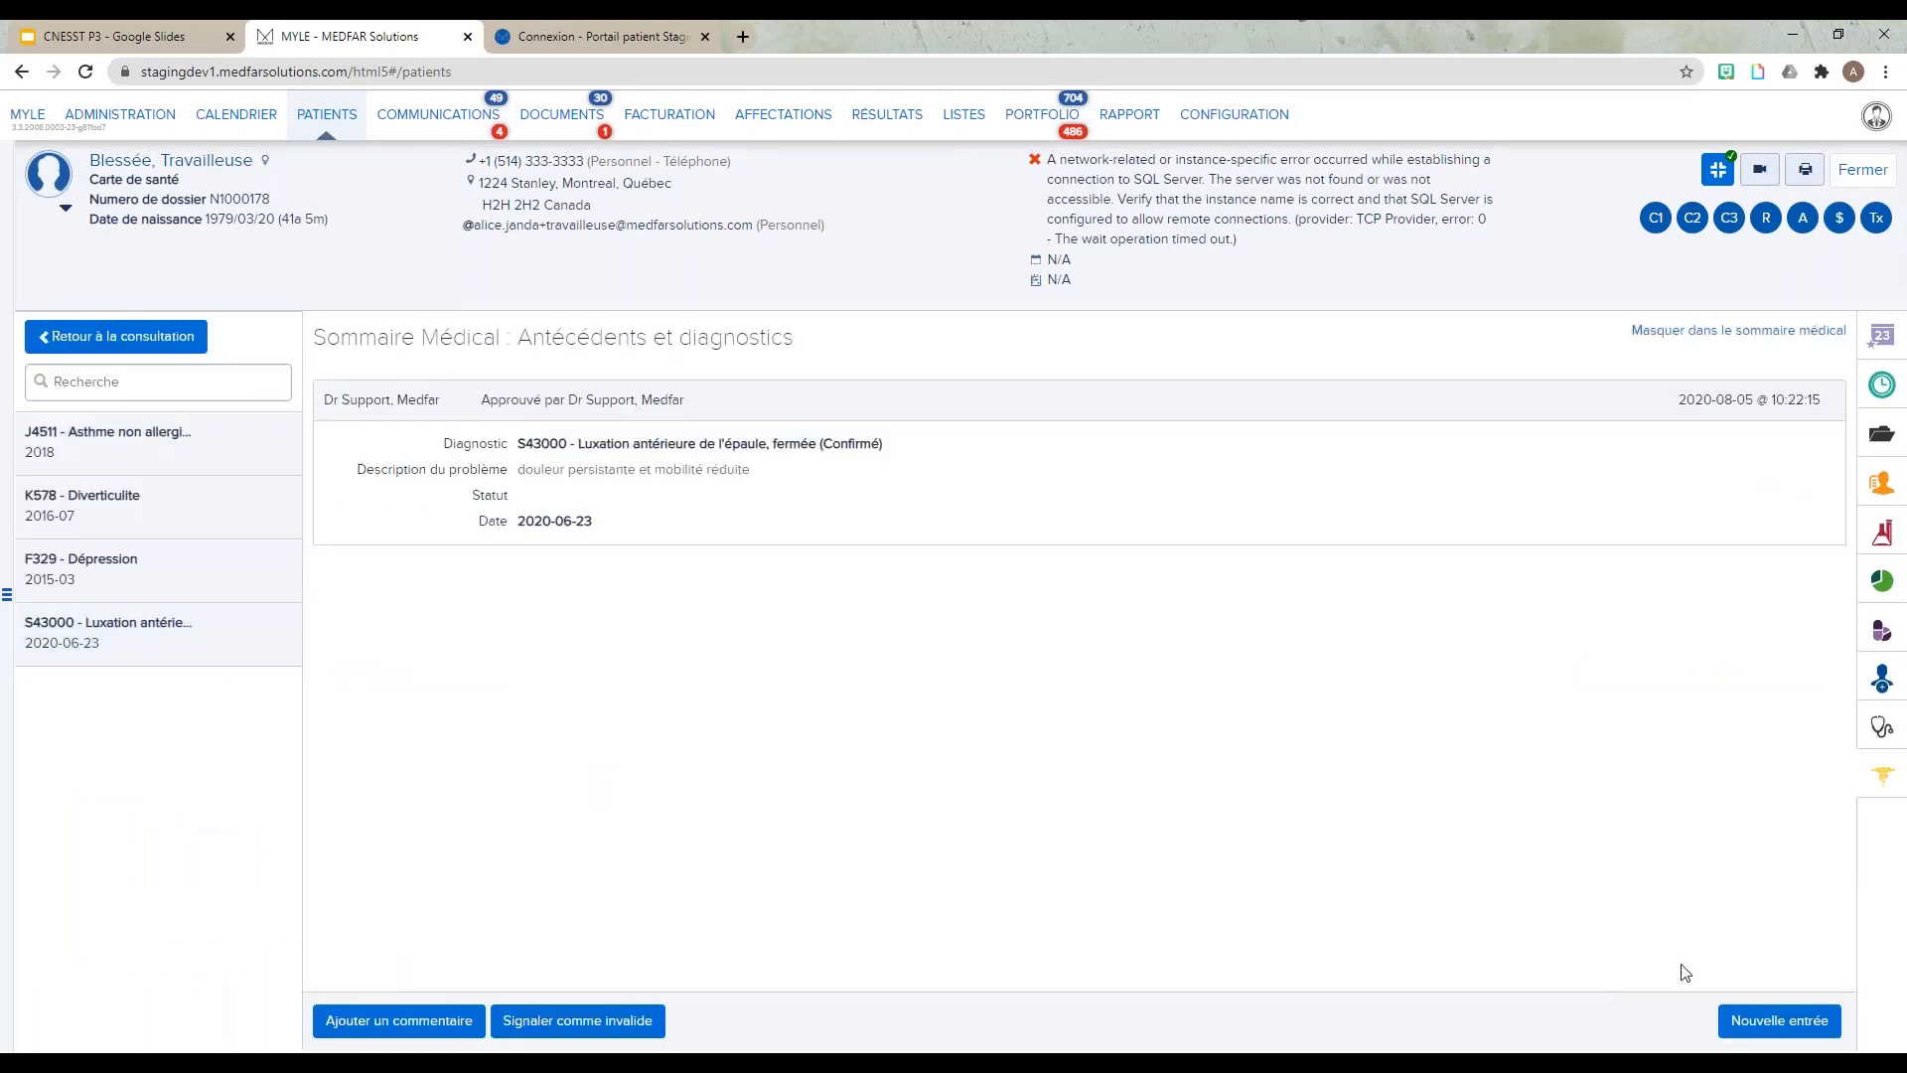
{"action": "left_click", "coordinate": [1780, 1021]}
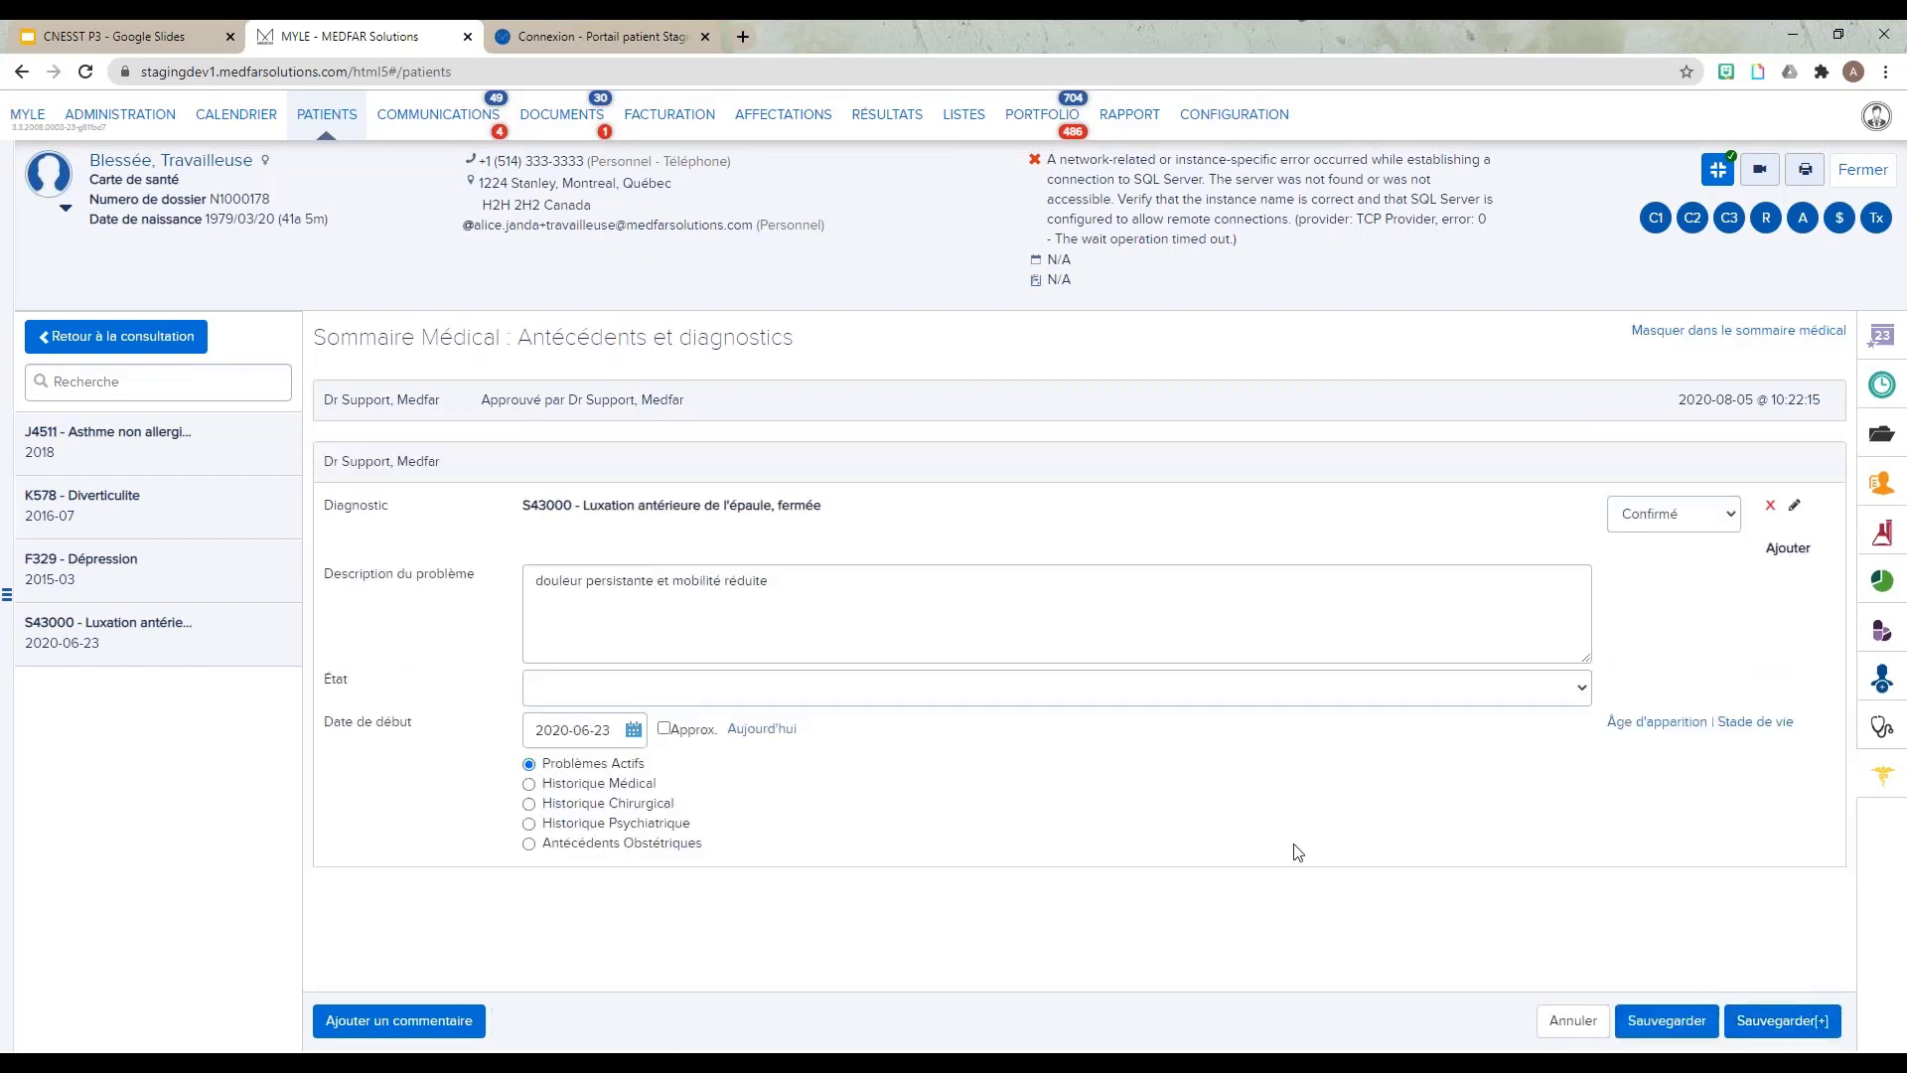
Step: Set the shoulder dislocation's state to Résolu with resolution date 2020-09-10, classify it under Historique Médical, and save the entry
{"action": "left_click", "coordinate": [583, 695]}
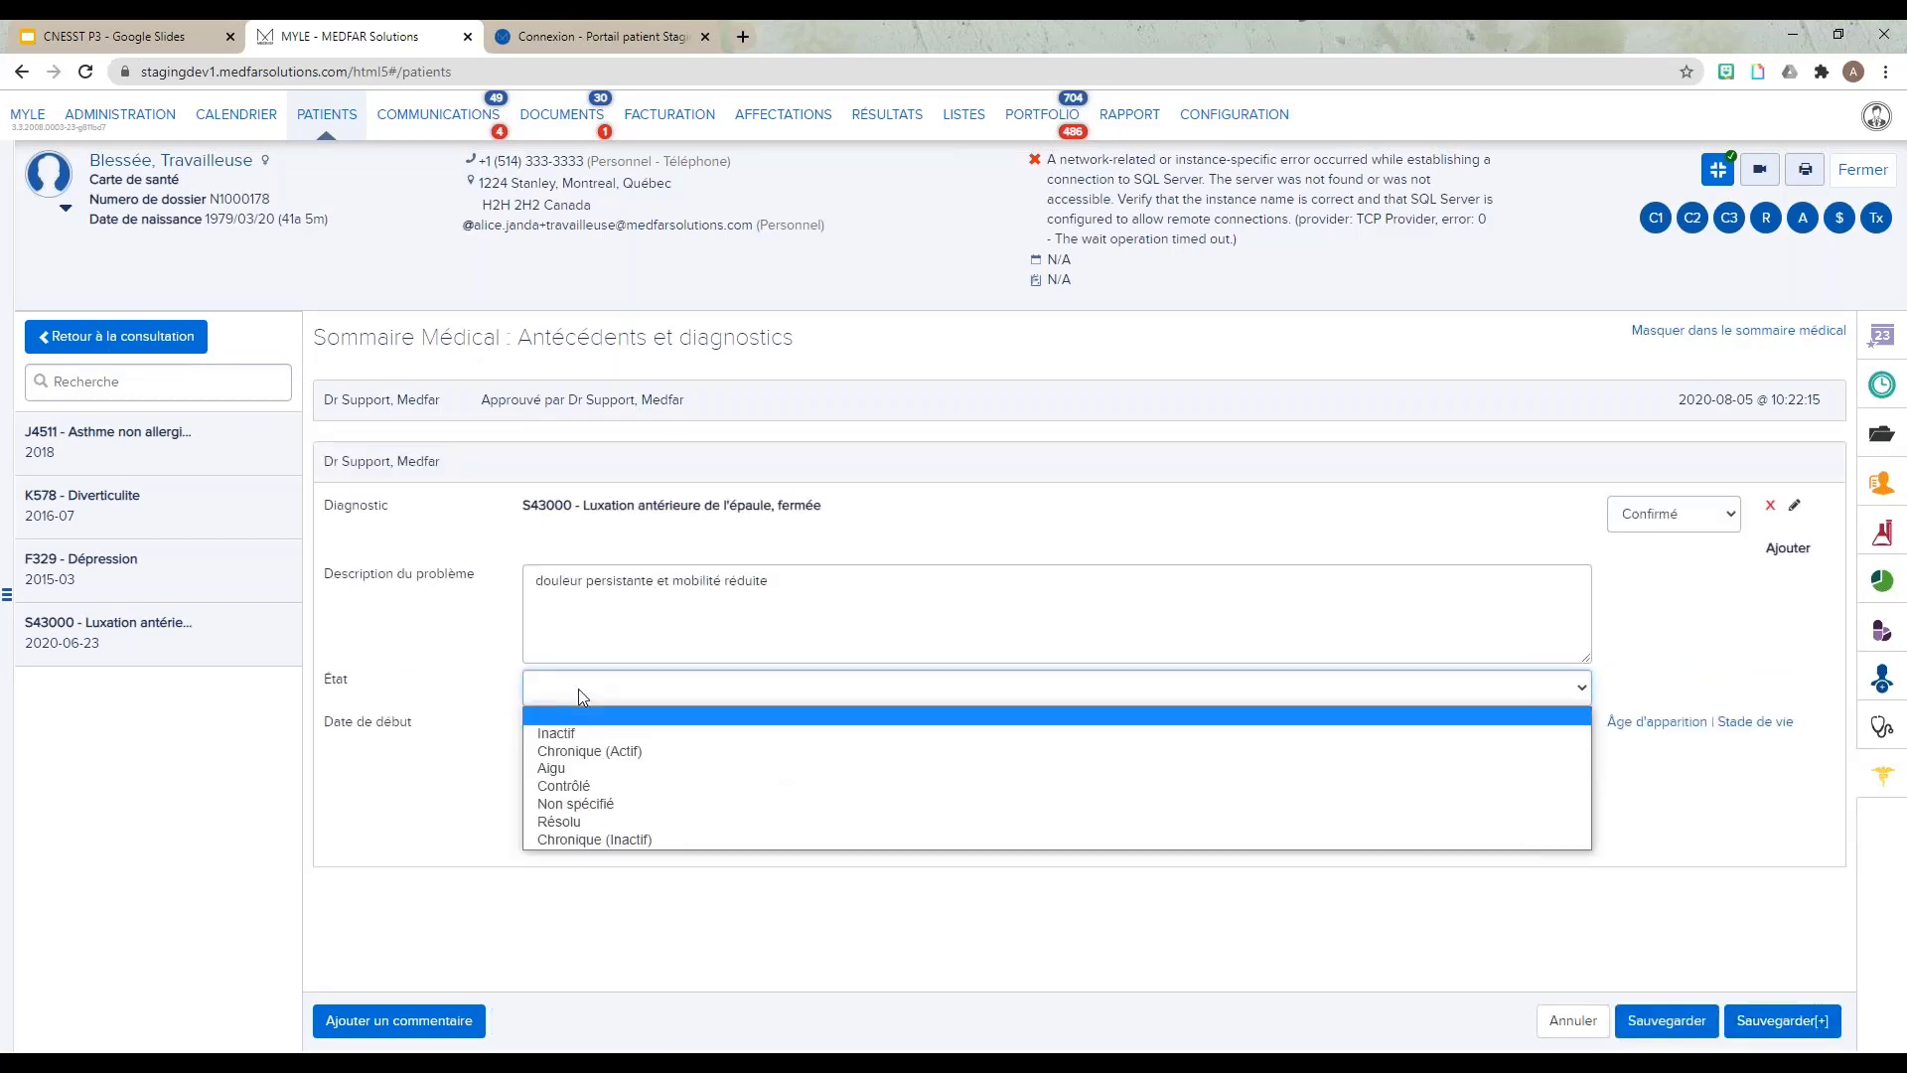
{"action": "left_click", "coordinate": [576, 820]}
{"action": "left_click", "coordinate": [745, 769]}
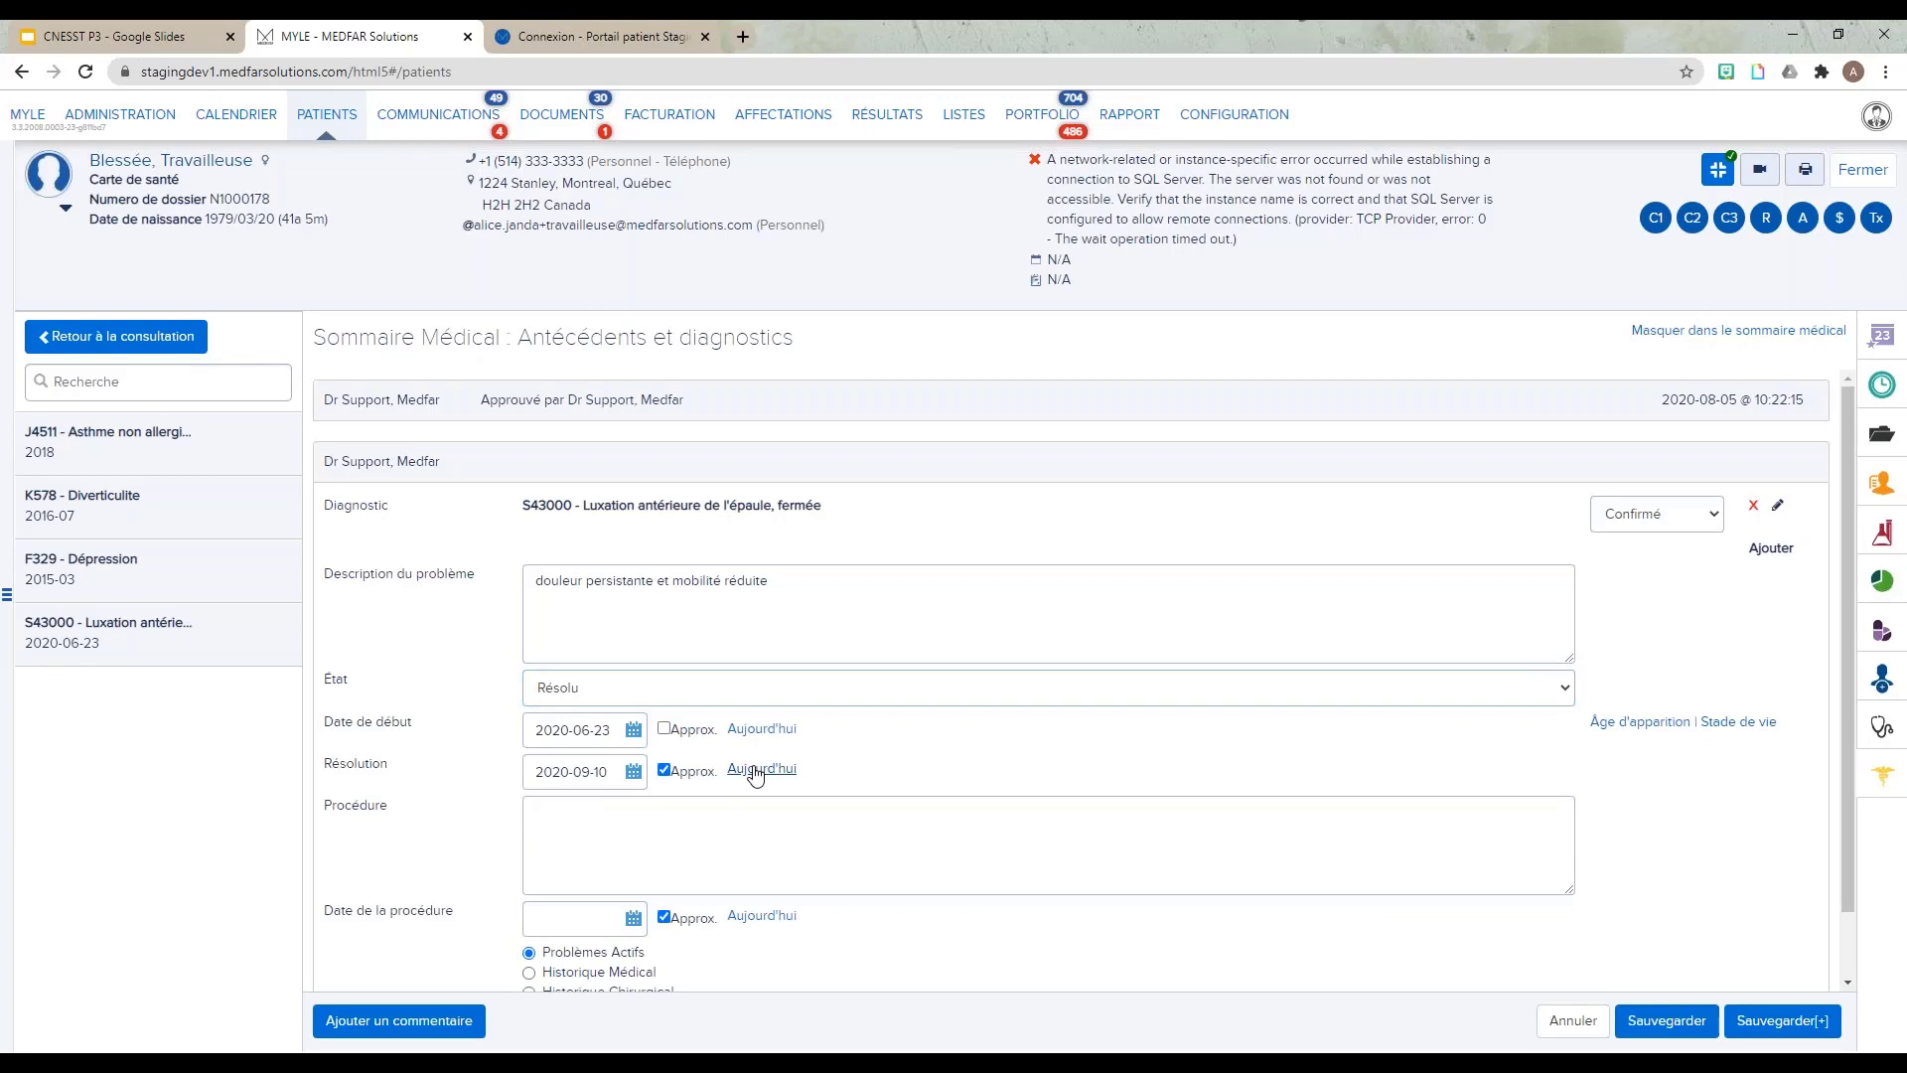
{"action": "scroll", "coordinate": [692, 803], "scroll_direction": "down", "scroll_amount": 1}
{"action": "left_click", "coordinate": [618, 899]}
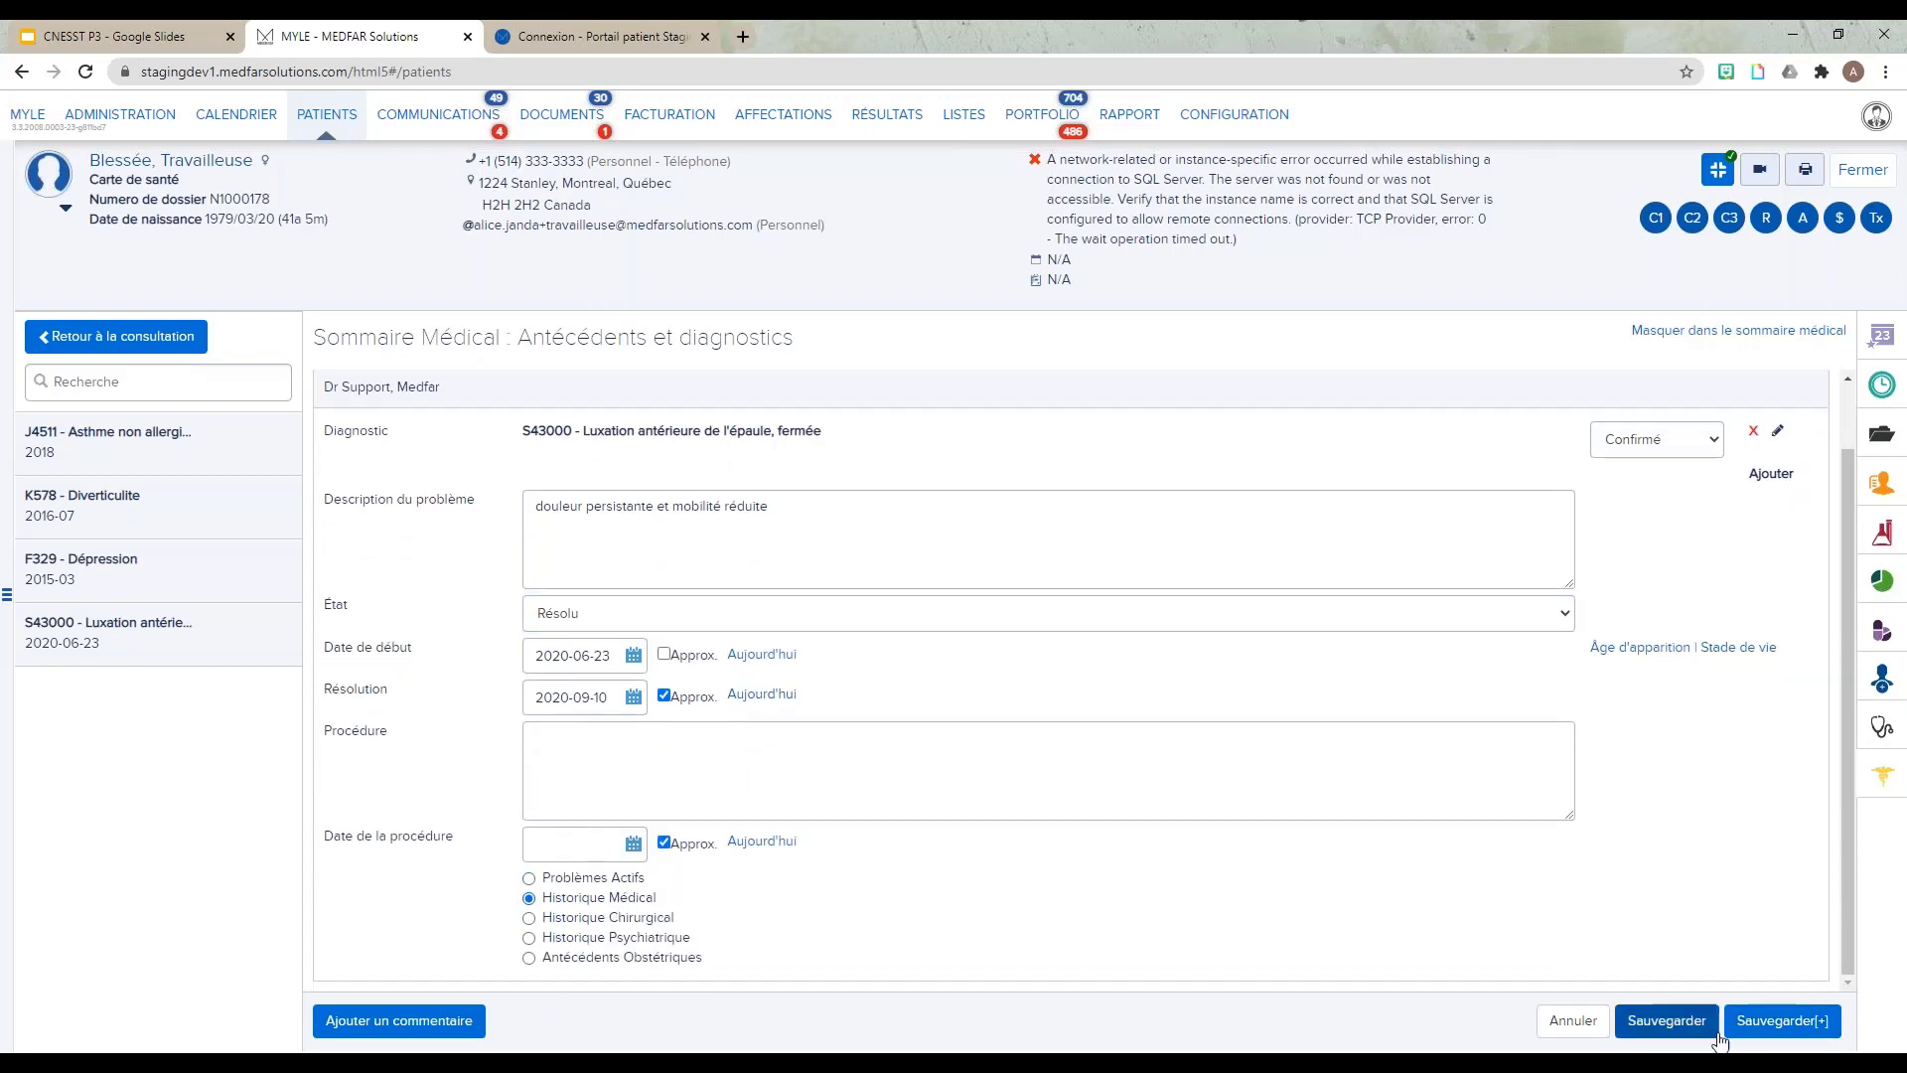
{"action": "left_click", "coordinate": [1652, 1020]}
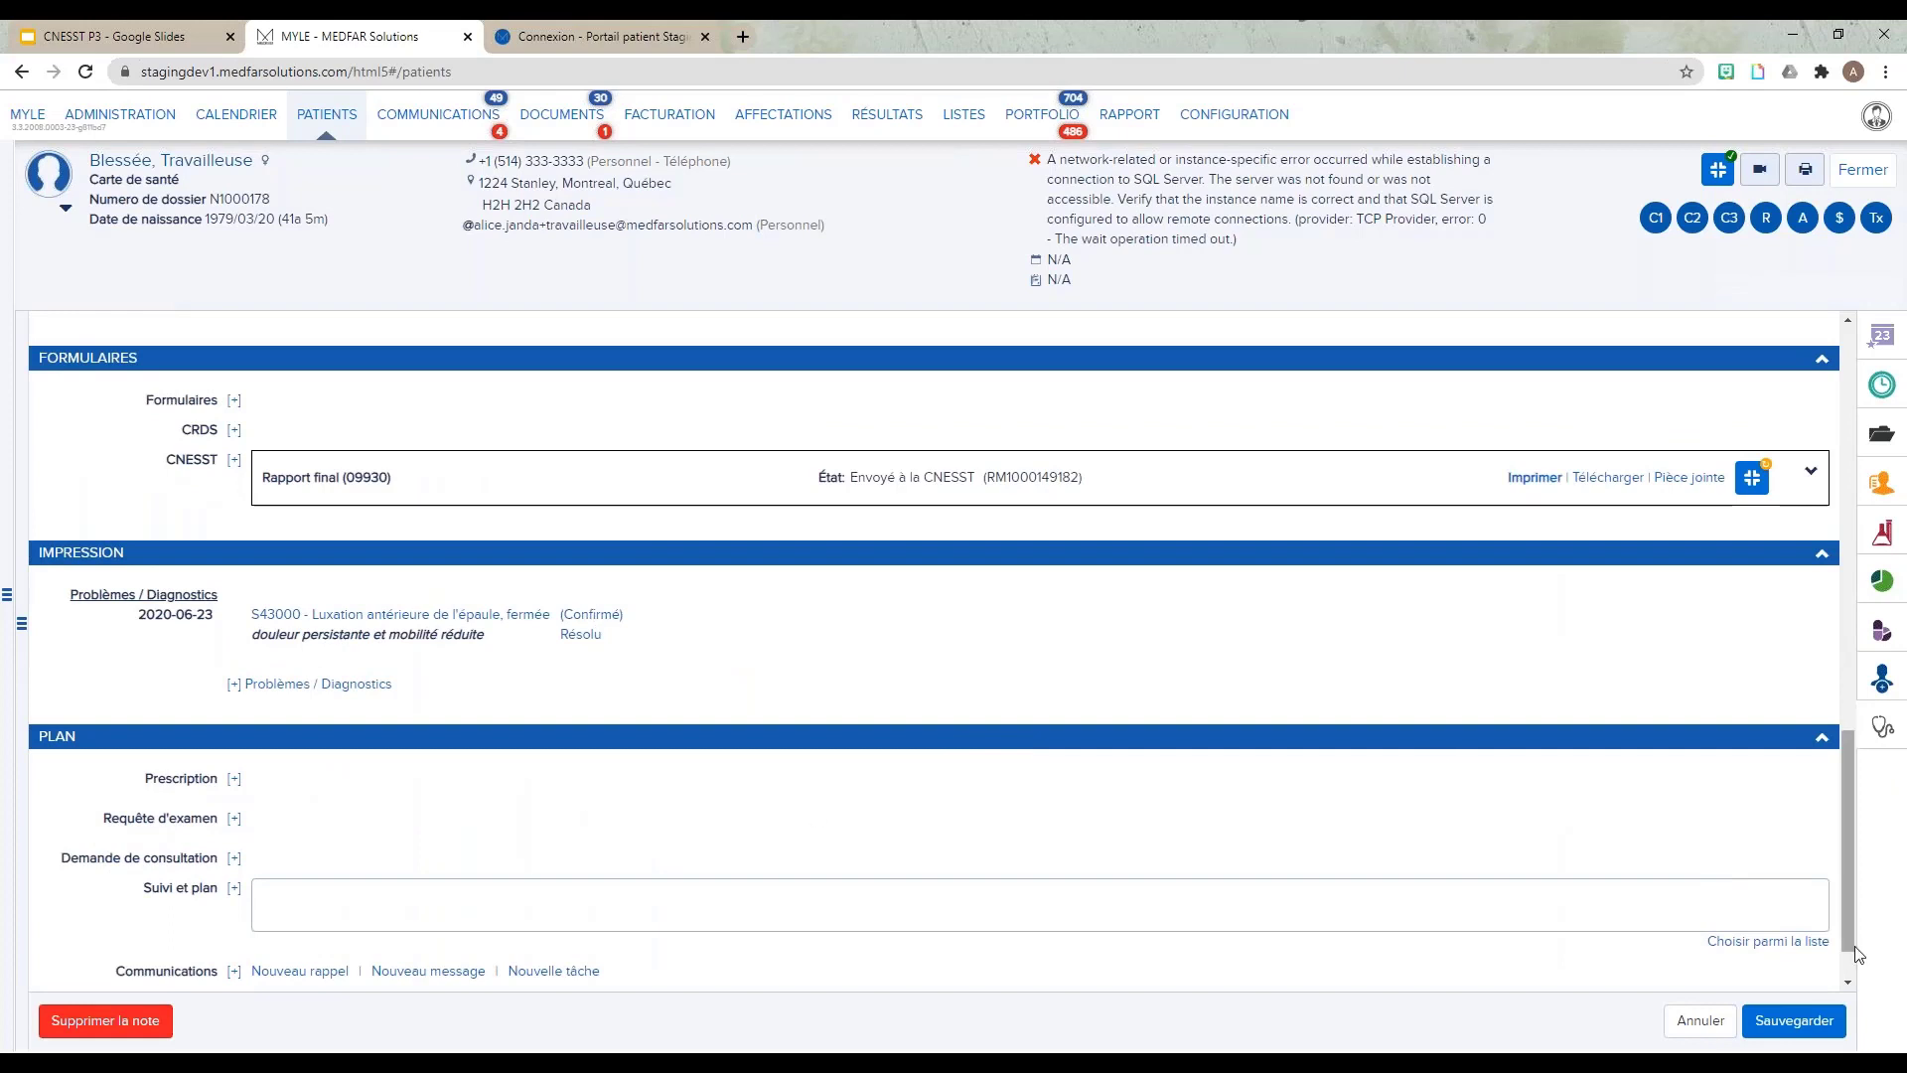
Step: Save and approve the 2020/09/10 Suivi CNESST consultation note
{"action": "left_click", "coordinate": [1791, 1020]}
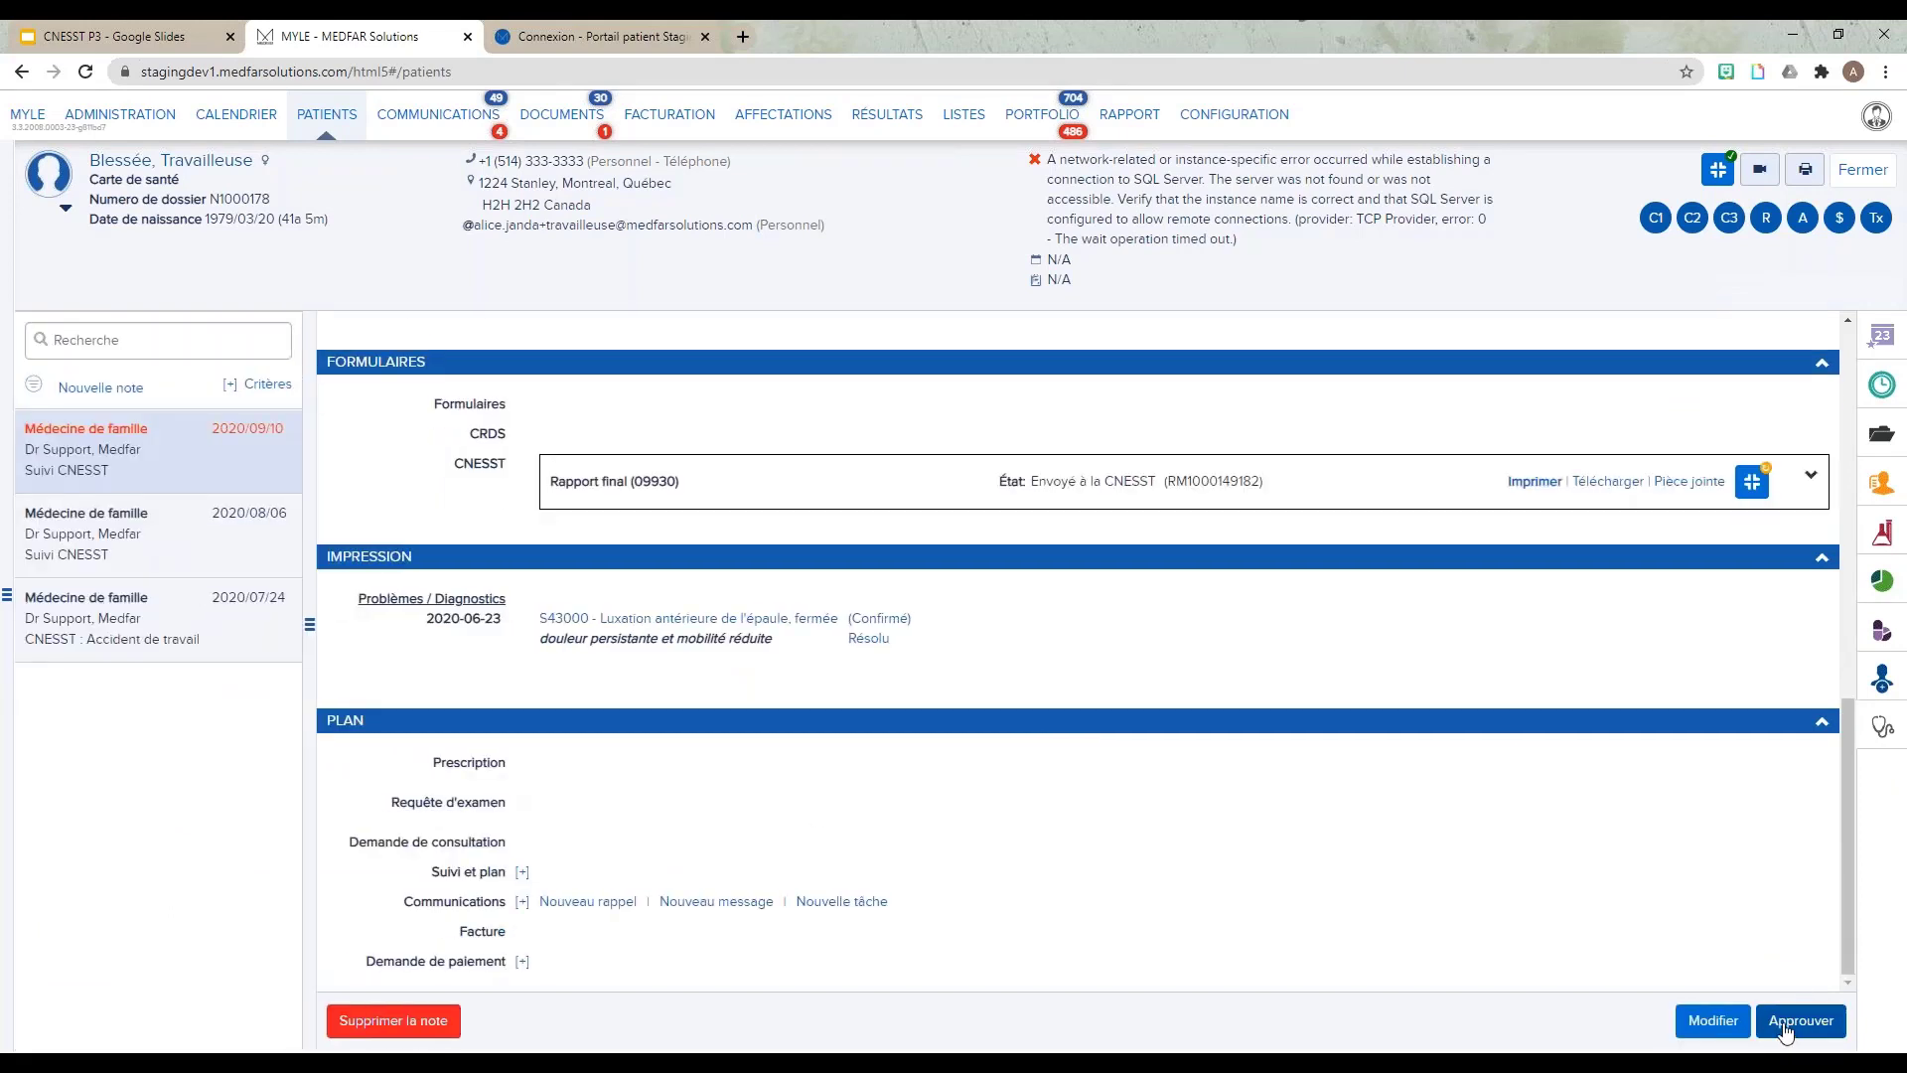
{"action": "left_click", "coordinate": [1800, 1021]}
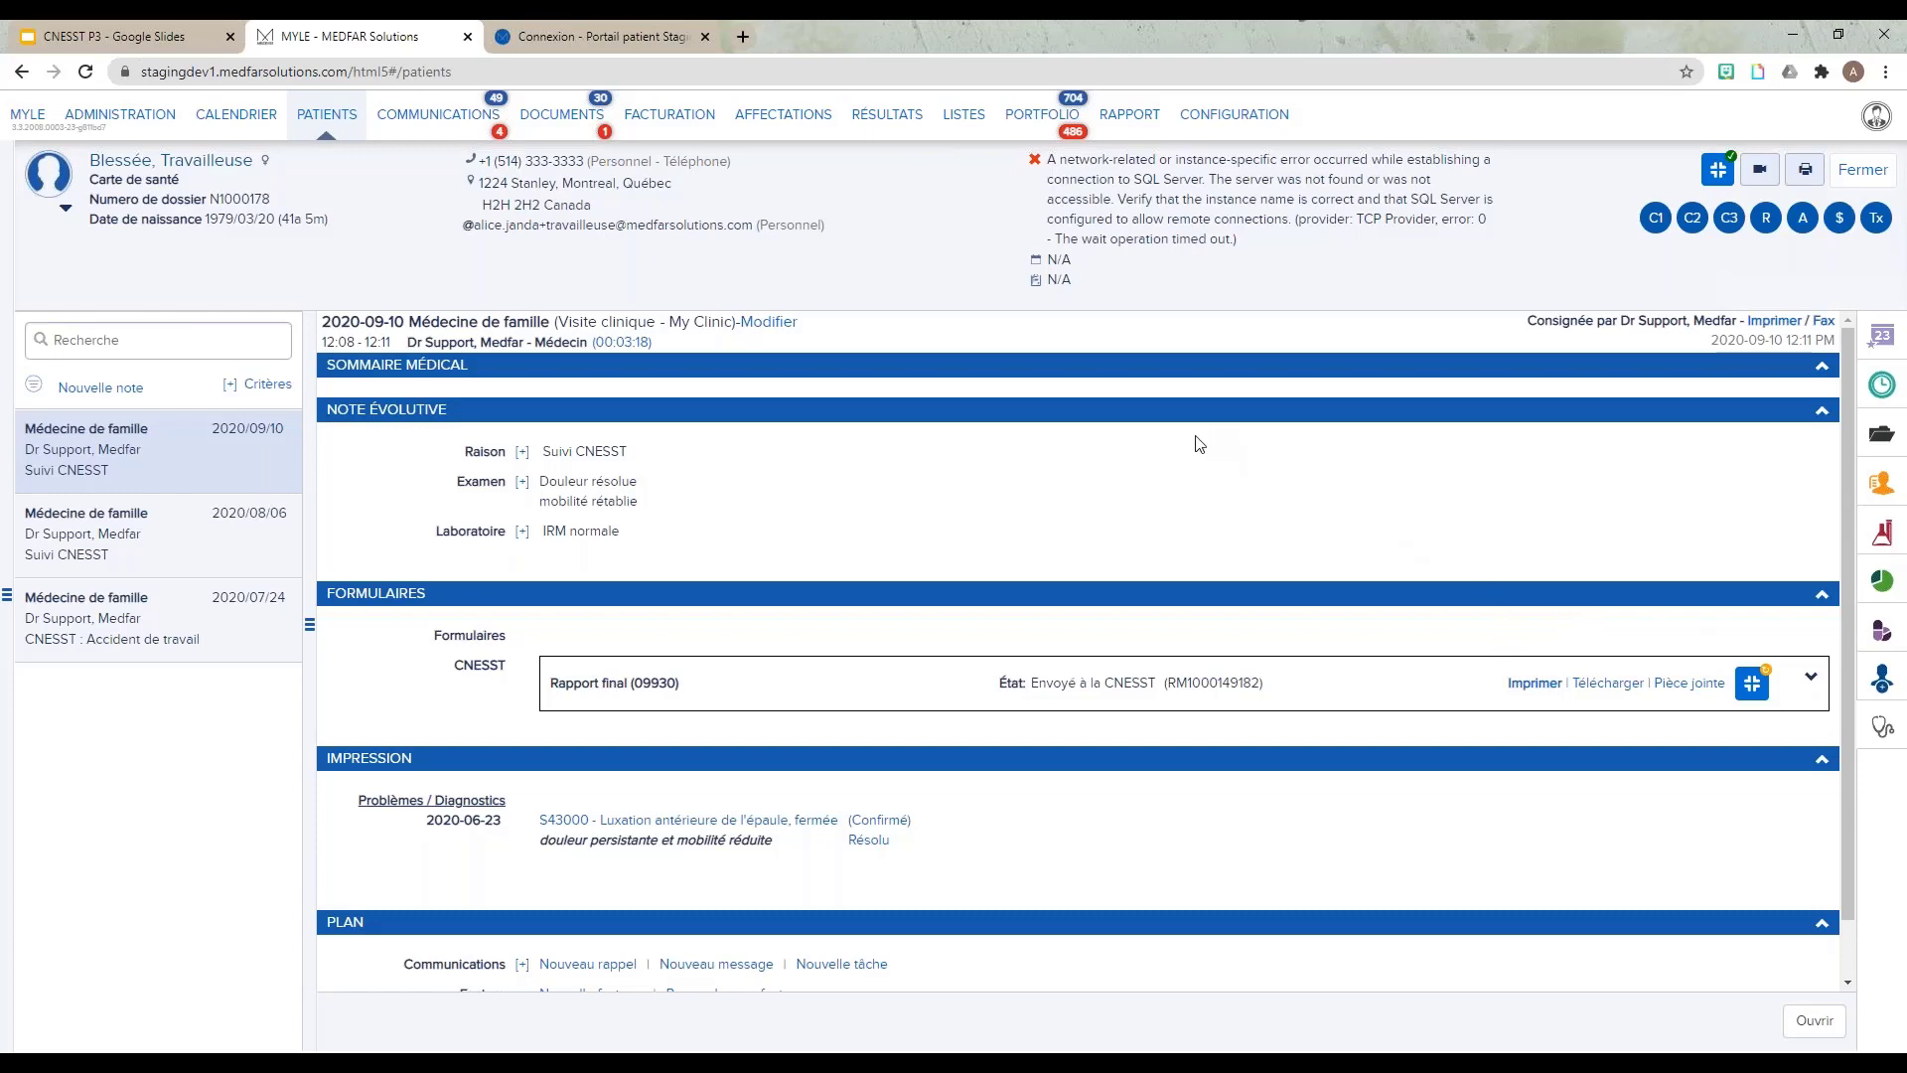
Step: View the portfolio's pending portal items, and sign in to the patient portal with the account password
{"action": "left_click", "coordinate": [1040, 132]}
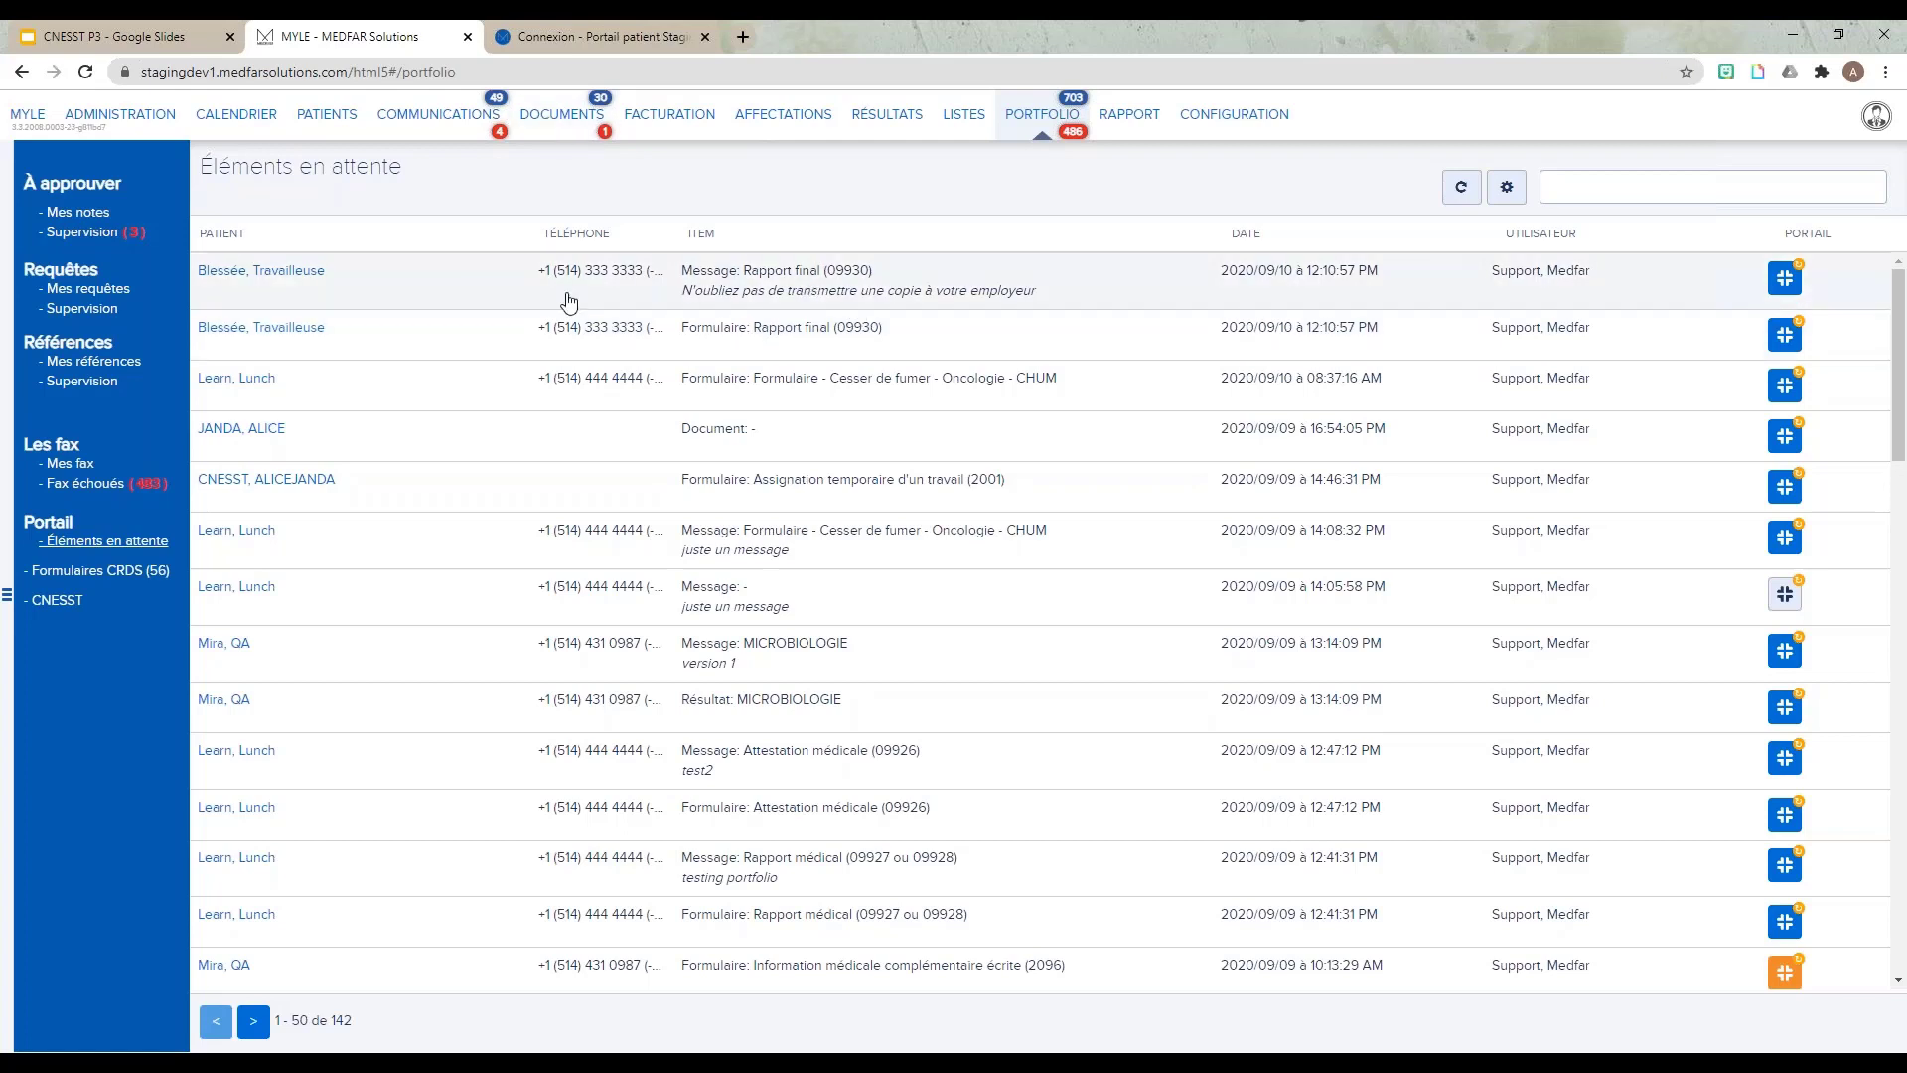
{"action": "left_click", "coordinate": [548, 30]}
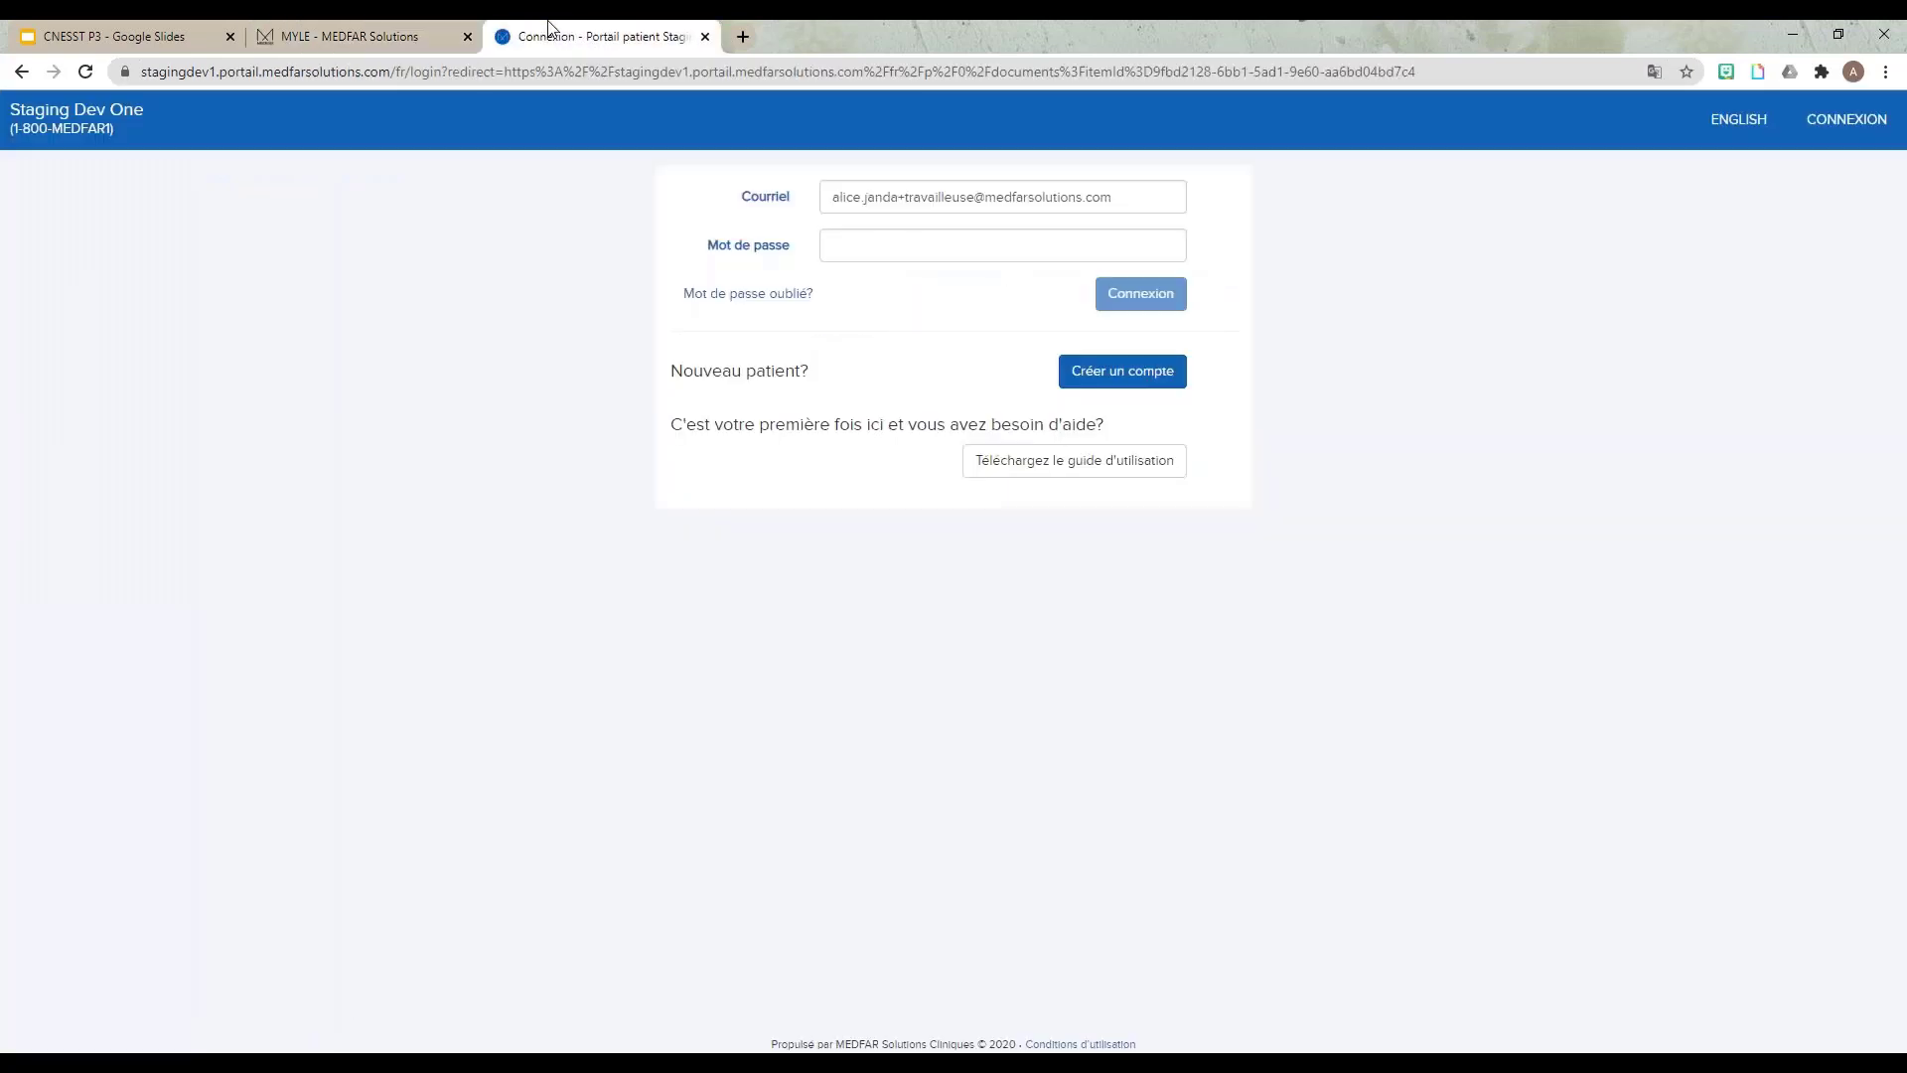
{"action": "left_click", "coordinate": [860, 248]}
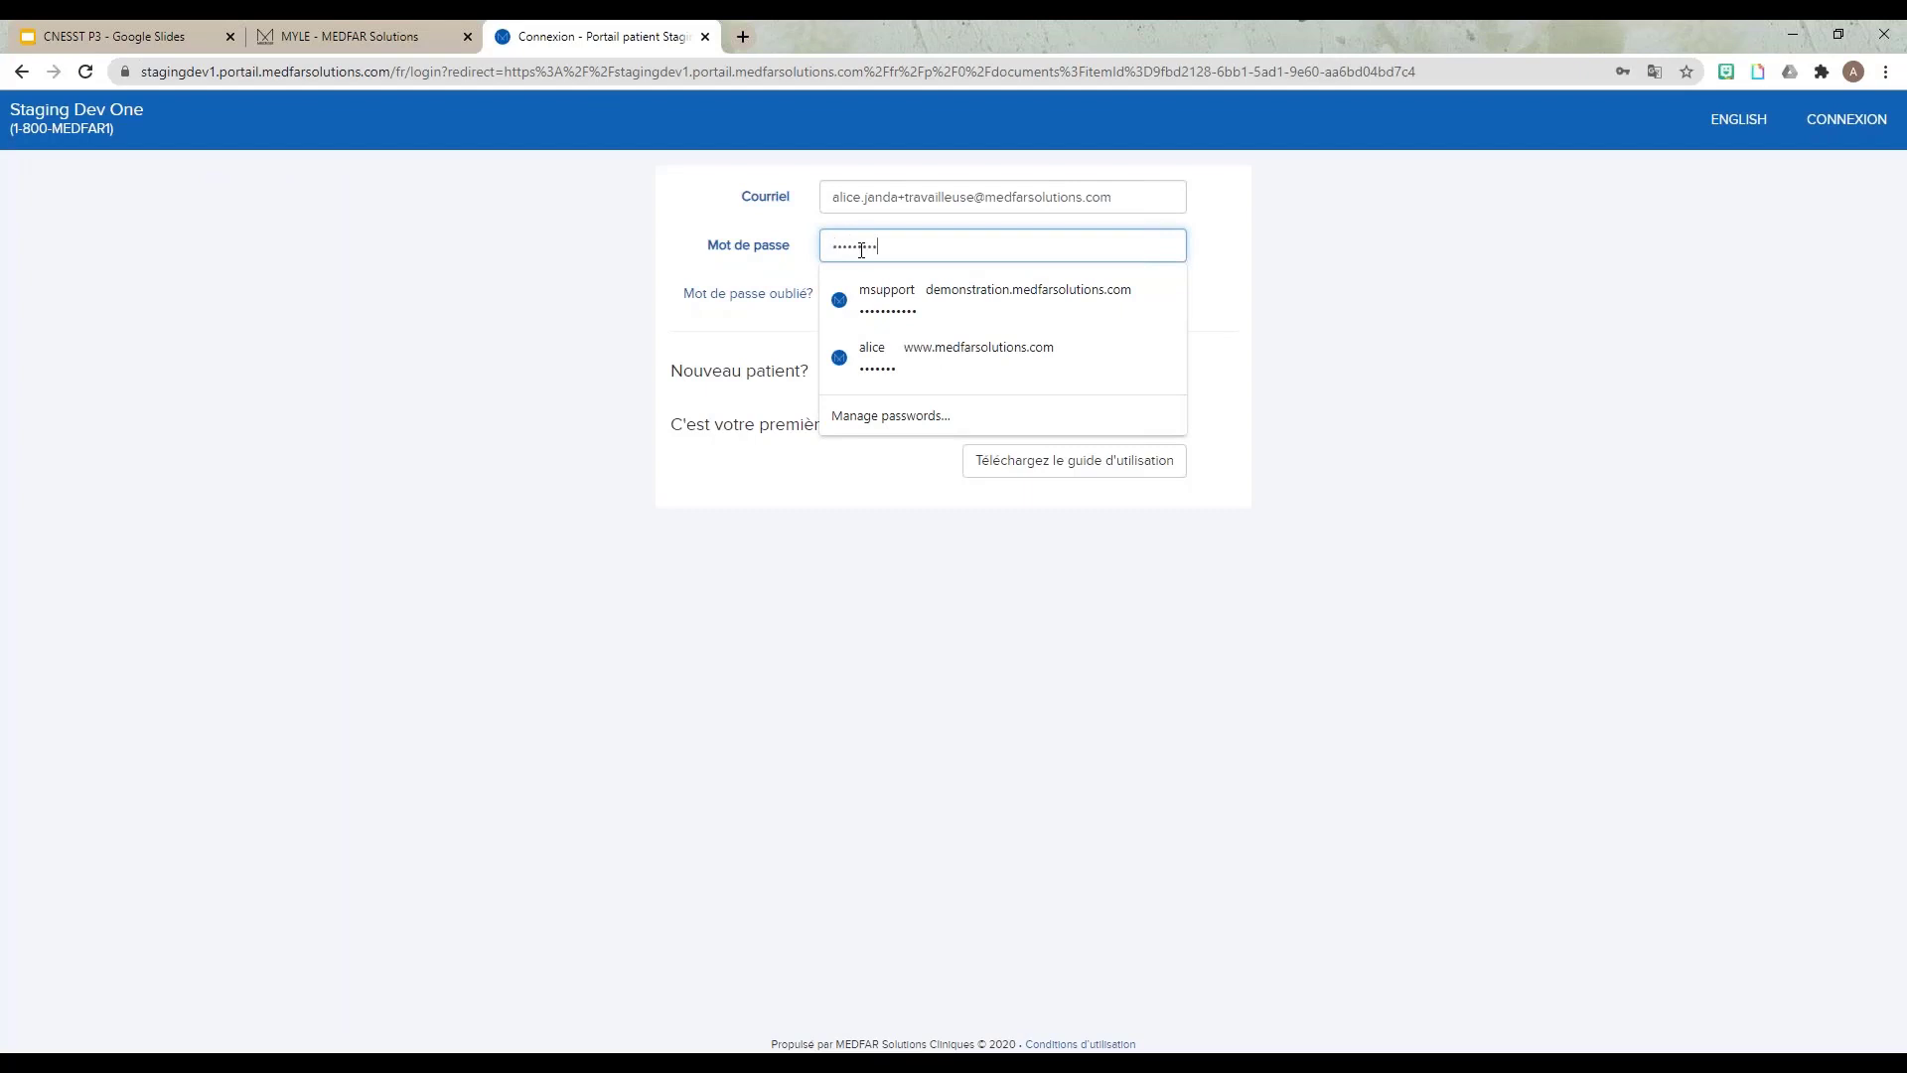
{"action": "key", "text": "Return"}
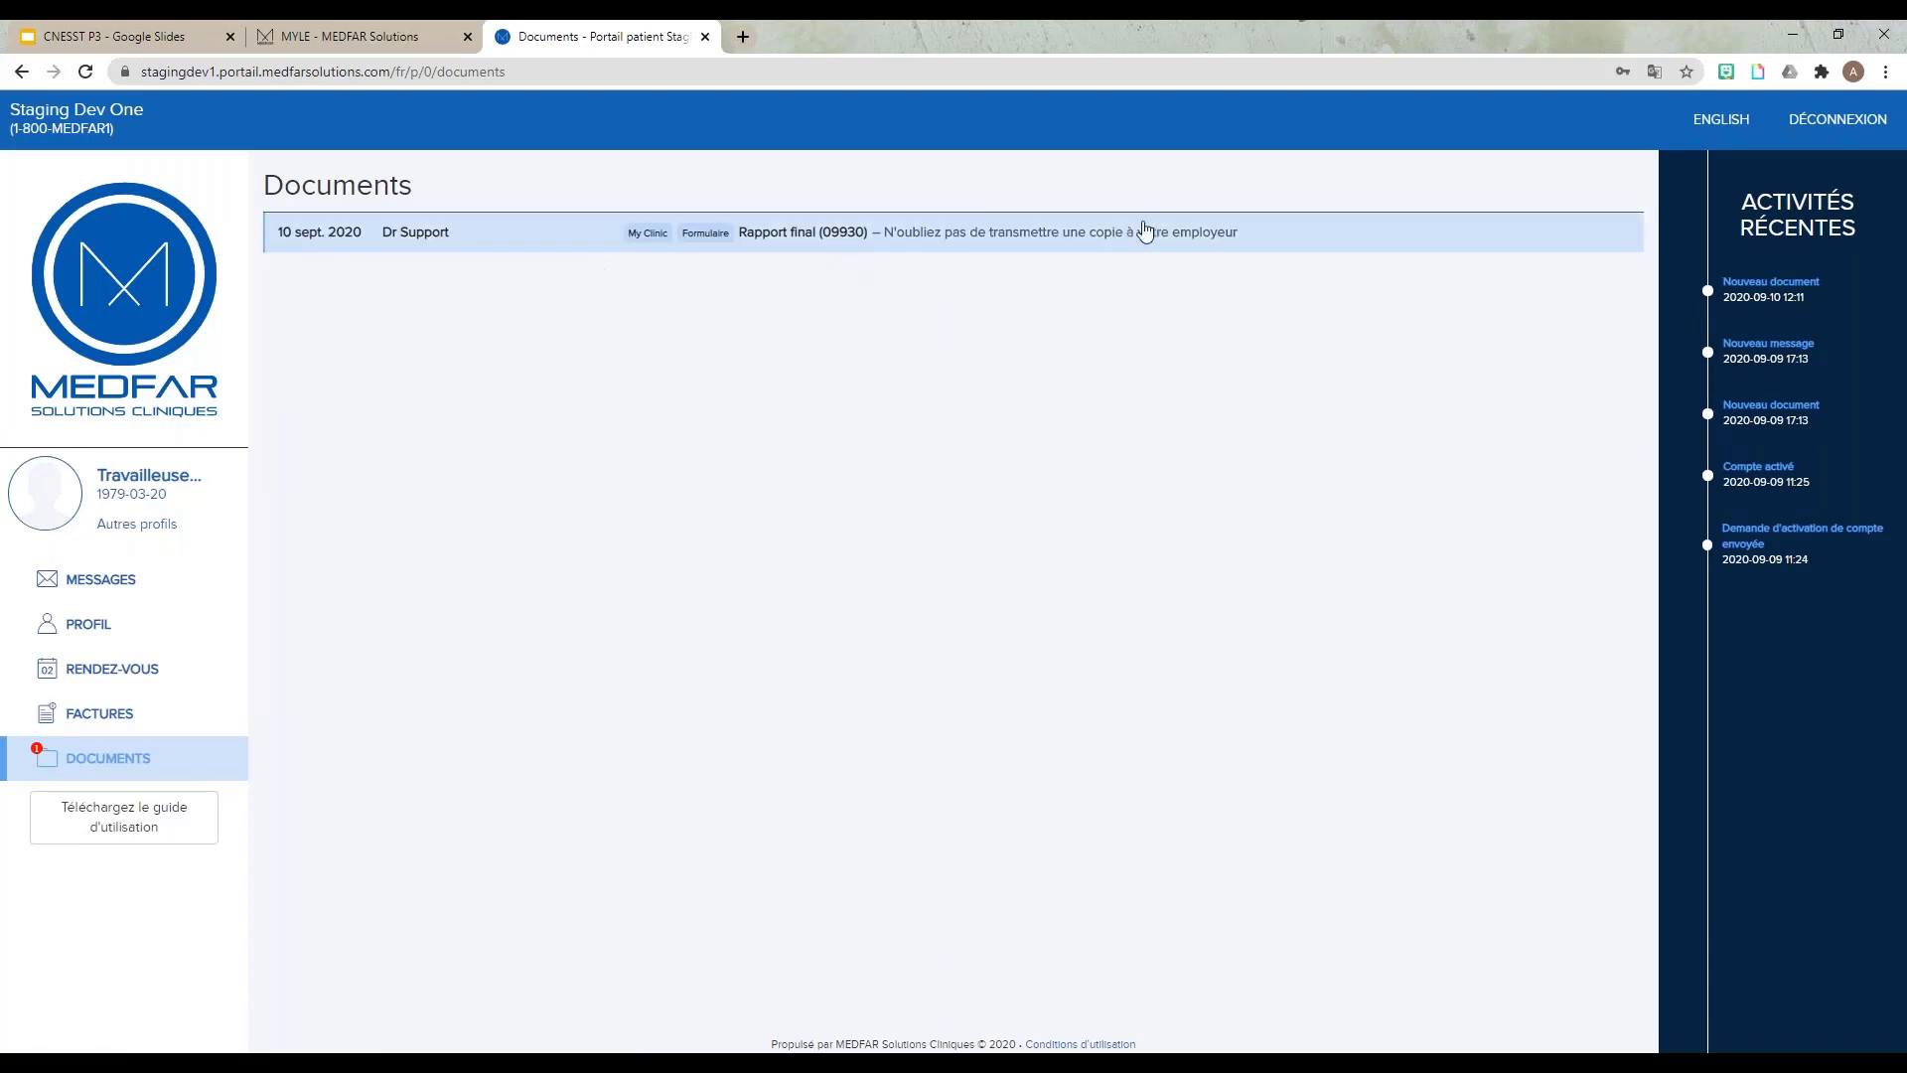
Step: Open the Rapport final (09930) message among the portal documents, review the attached FinalReport.pdf, and close the PDF
{"action": "left_click", "coordinate": [934, 249]}
{"action": "left_click", "coordinate": [358, 305]}
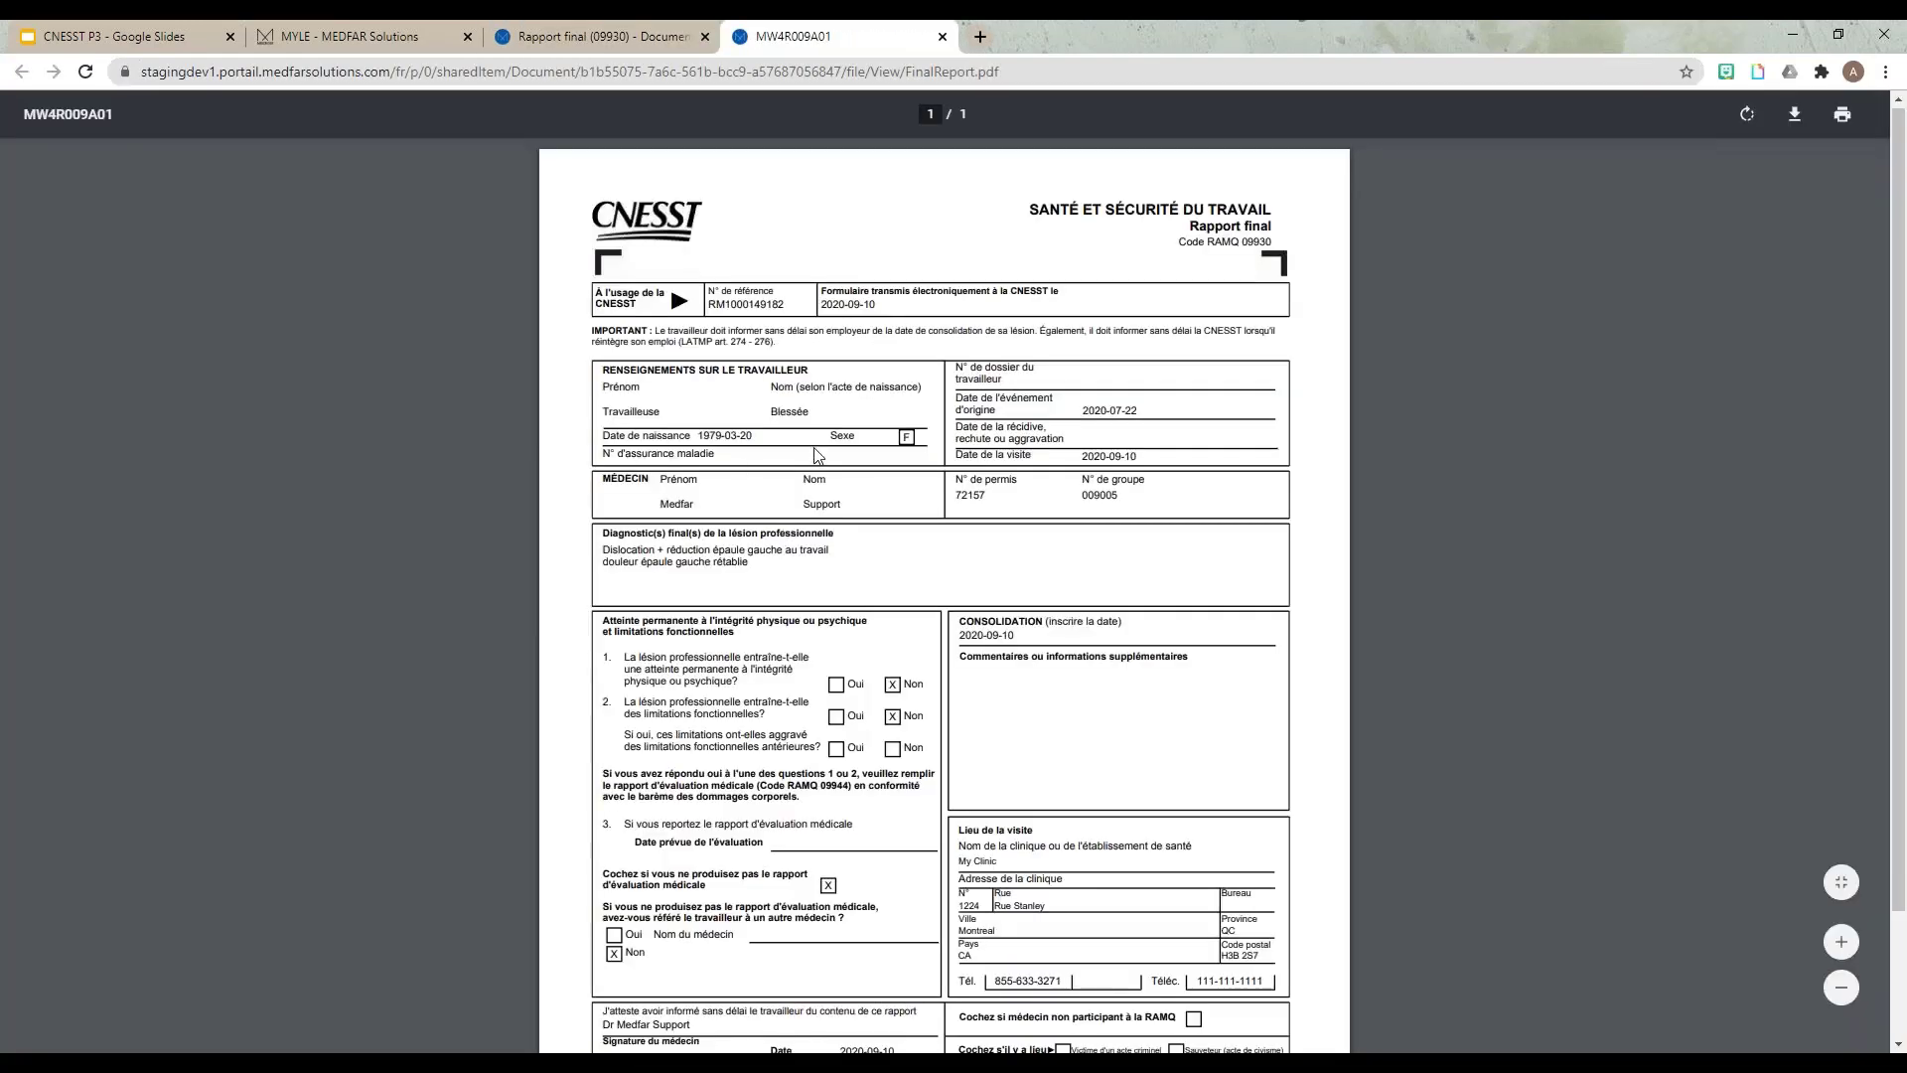
{"action": "scroll", "coordinate": [817, 455], "scroll_direction": "down", "scroll_amount": 3}
{"action": "scroll", "coordinate": [822, 585], "scroll_direction": "up", "scroll_amount": 2}
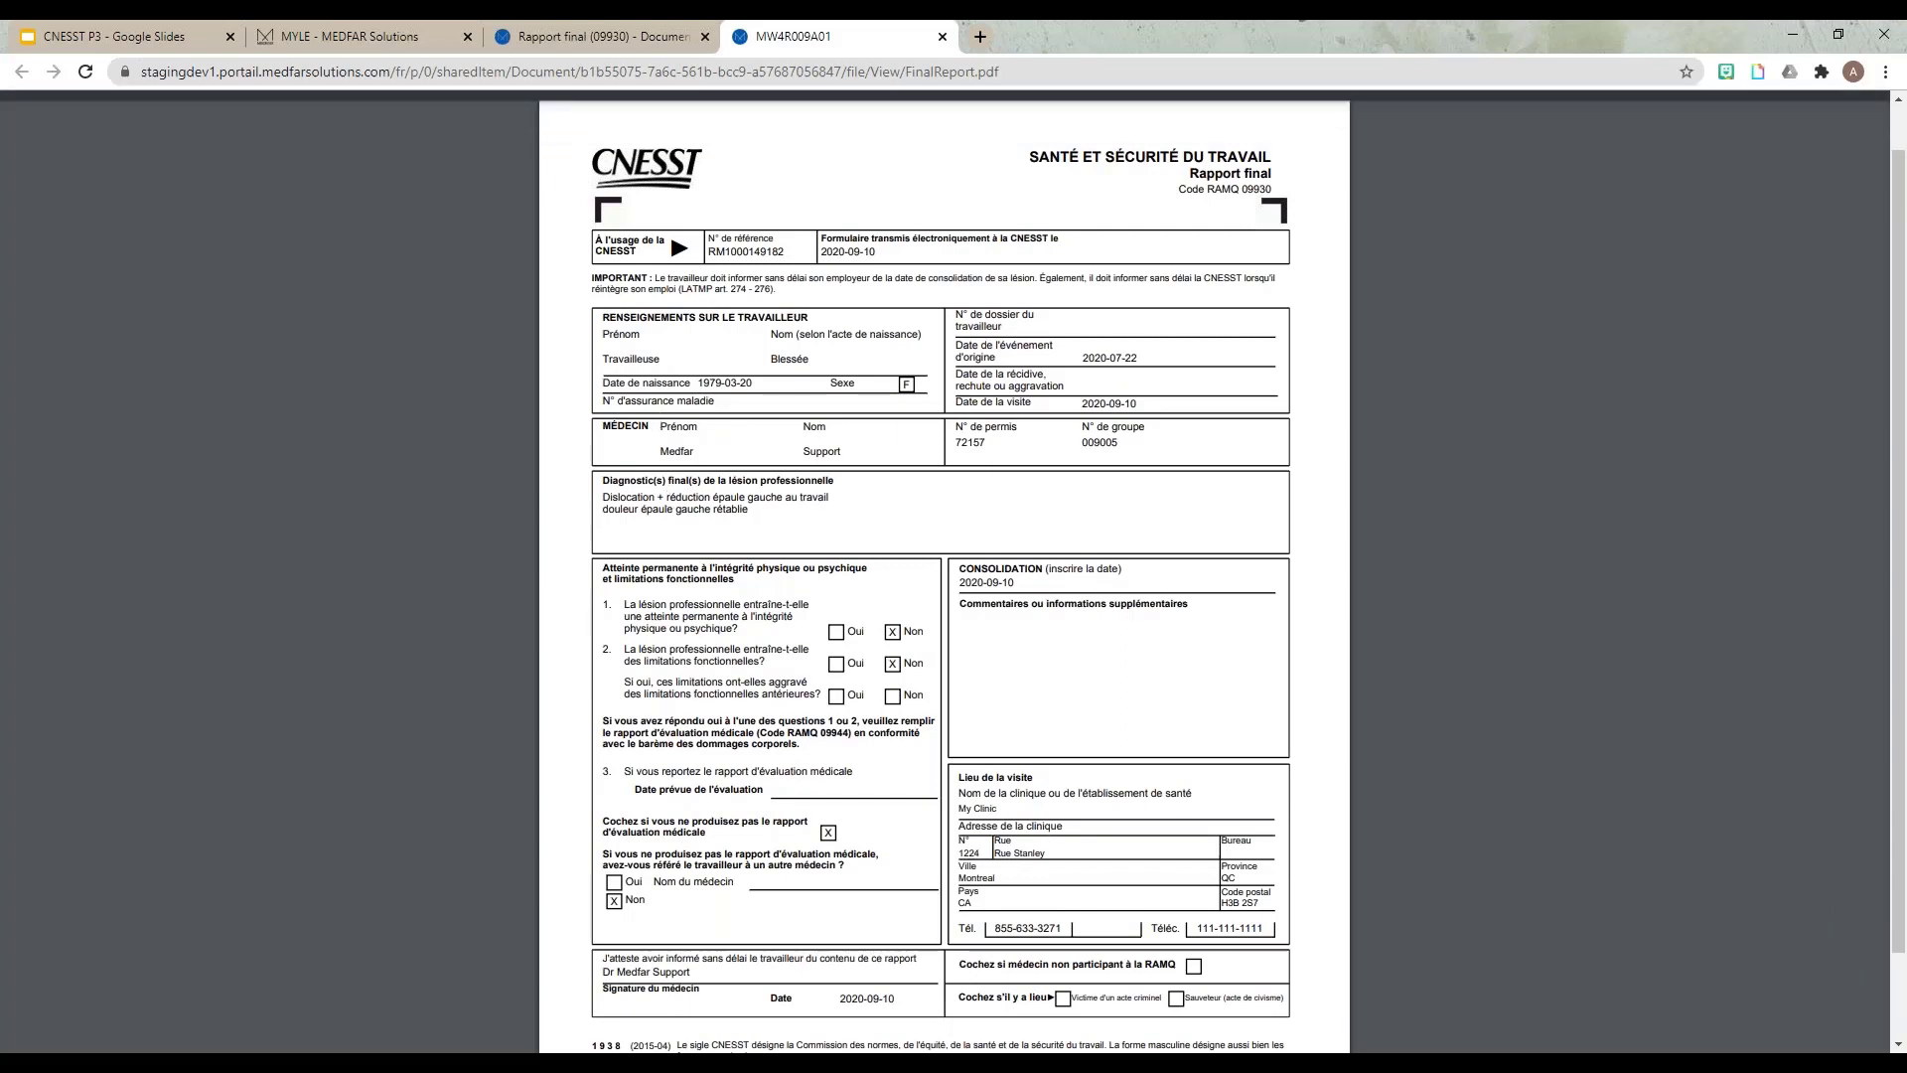
{"action": "middle_click", "coordinate": [821, 26]}
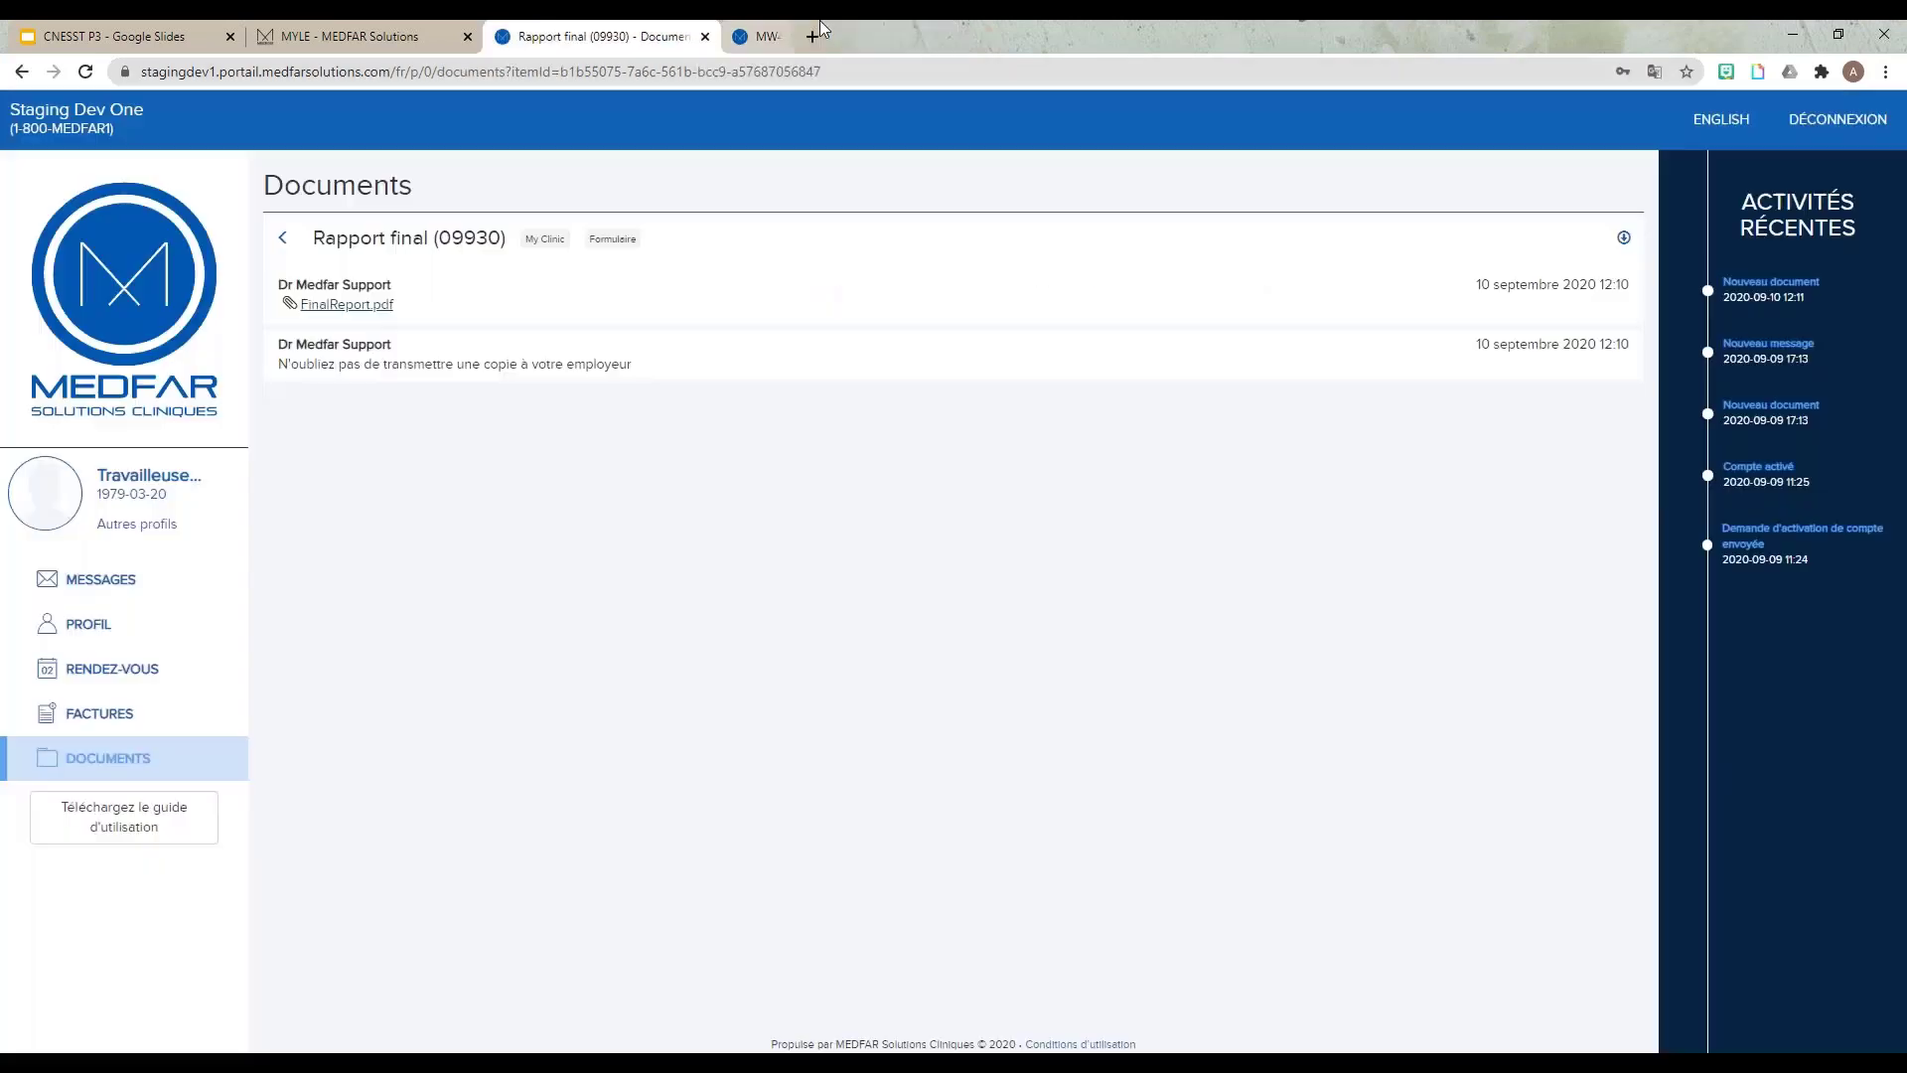
Step: Switch back to MYLE and reopen the patient's 2020/09/10 Suivi CNESST note
{"action": "left_click", "coordinate": [381, 27]}
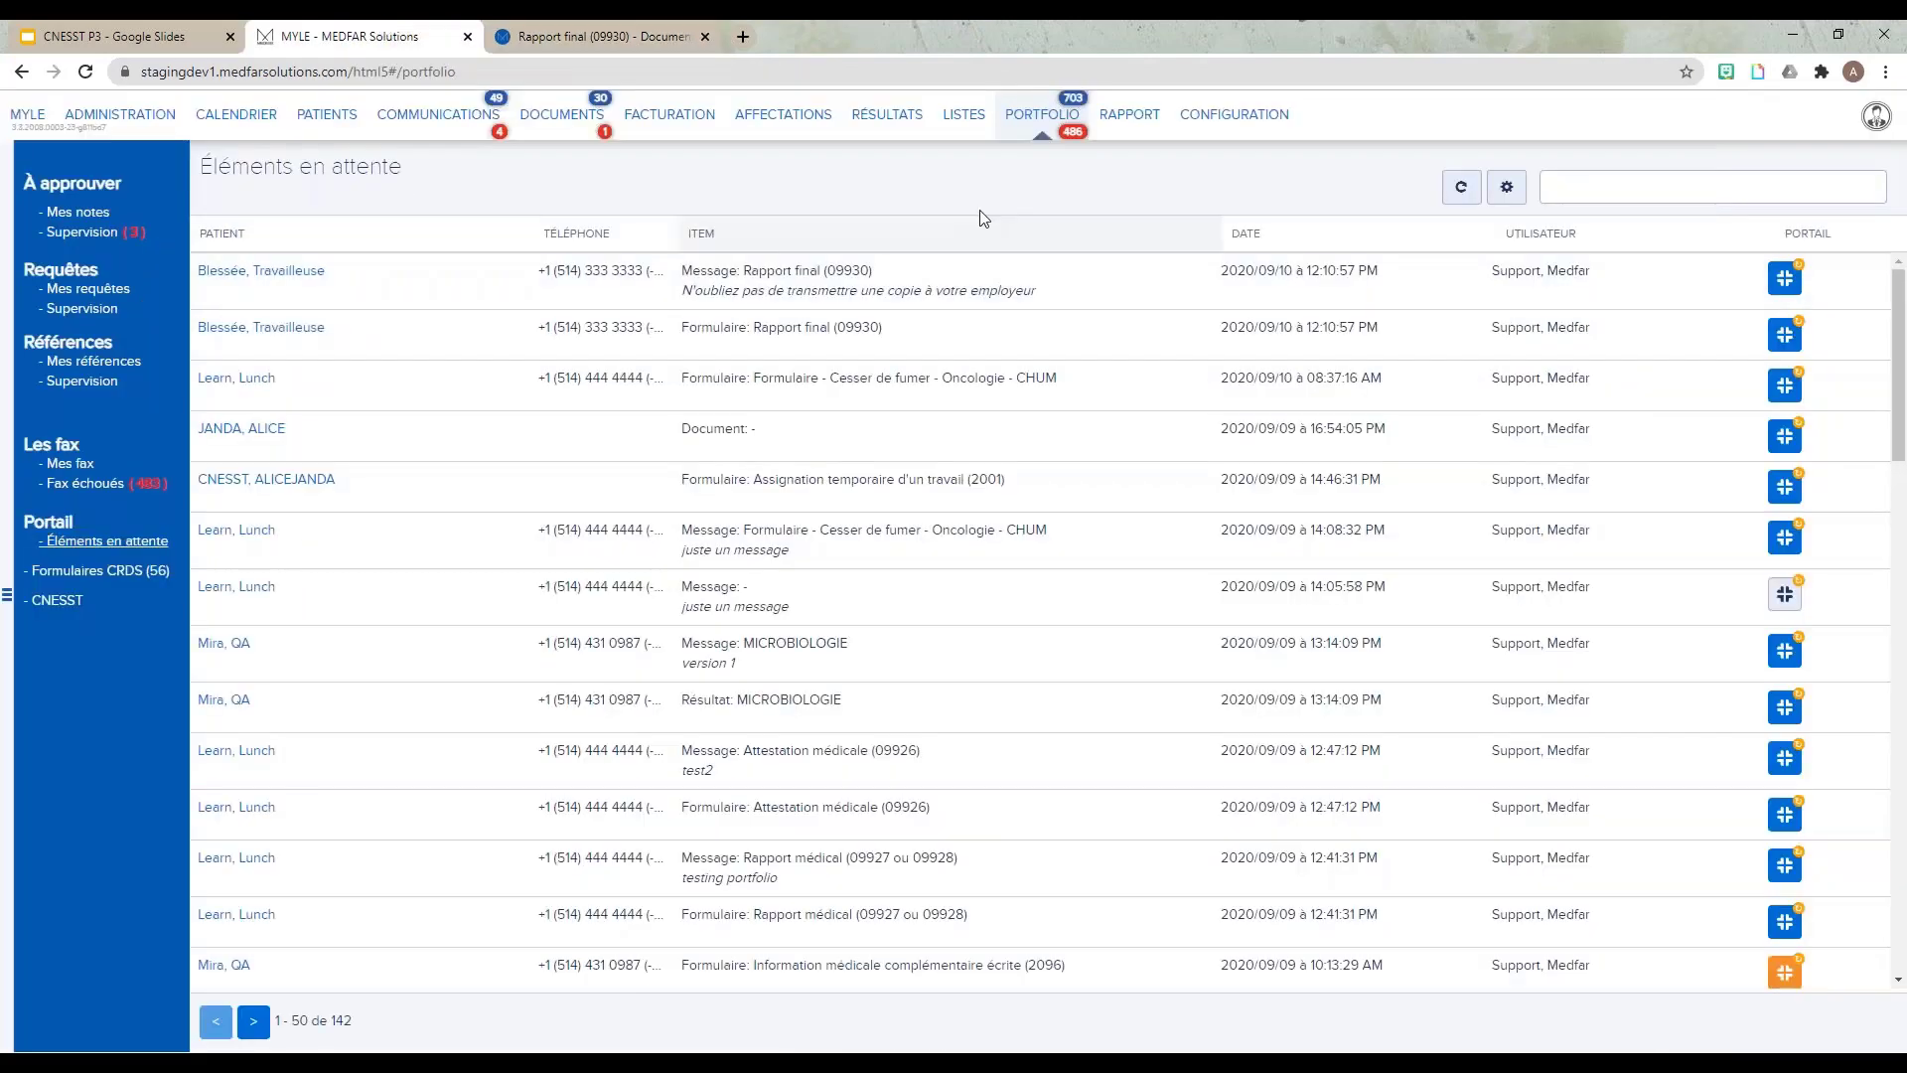
{"action": "left_click", "coordinate": [319, 118]}
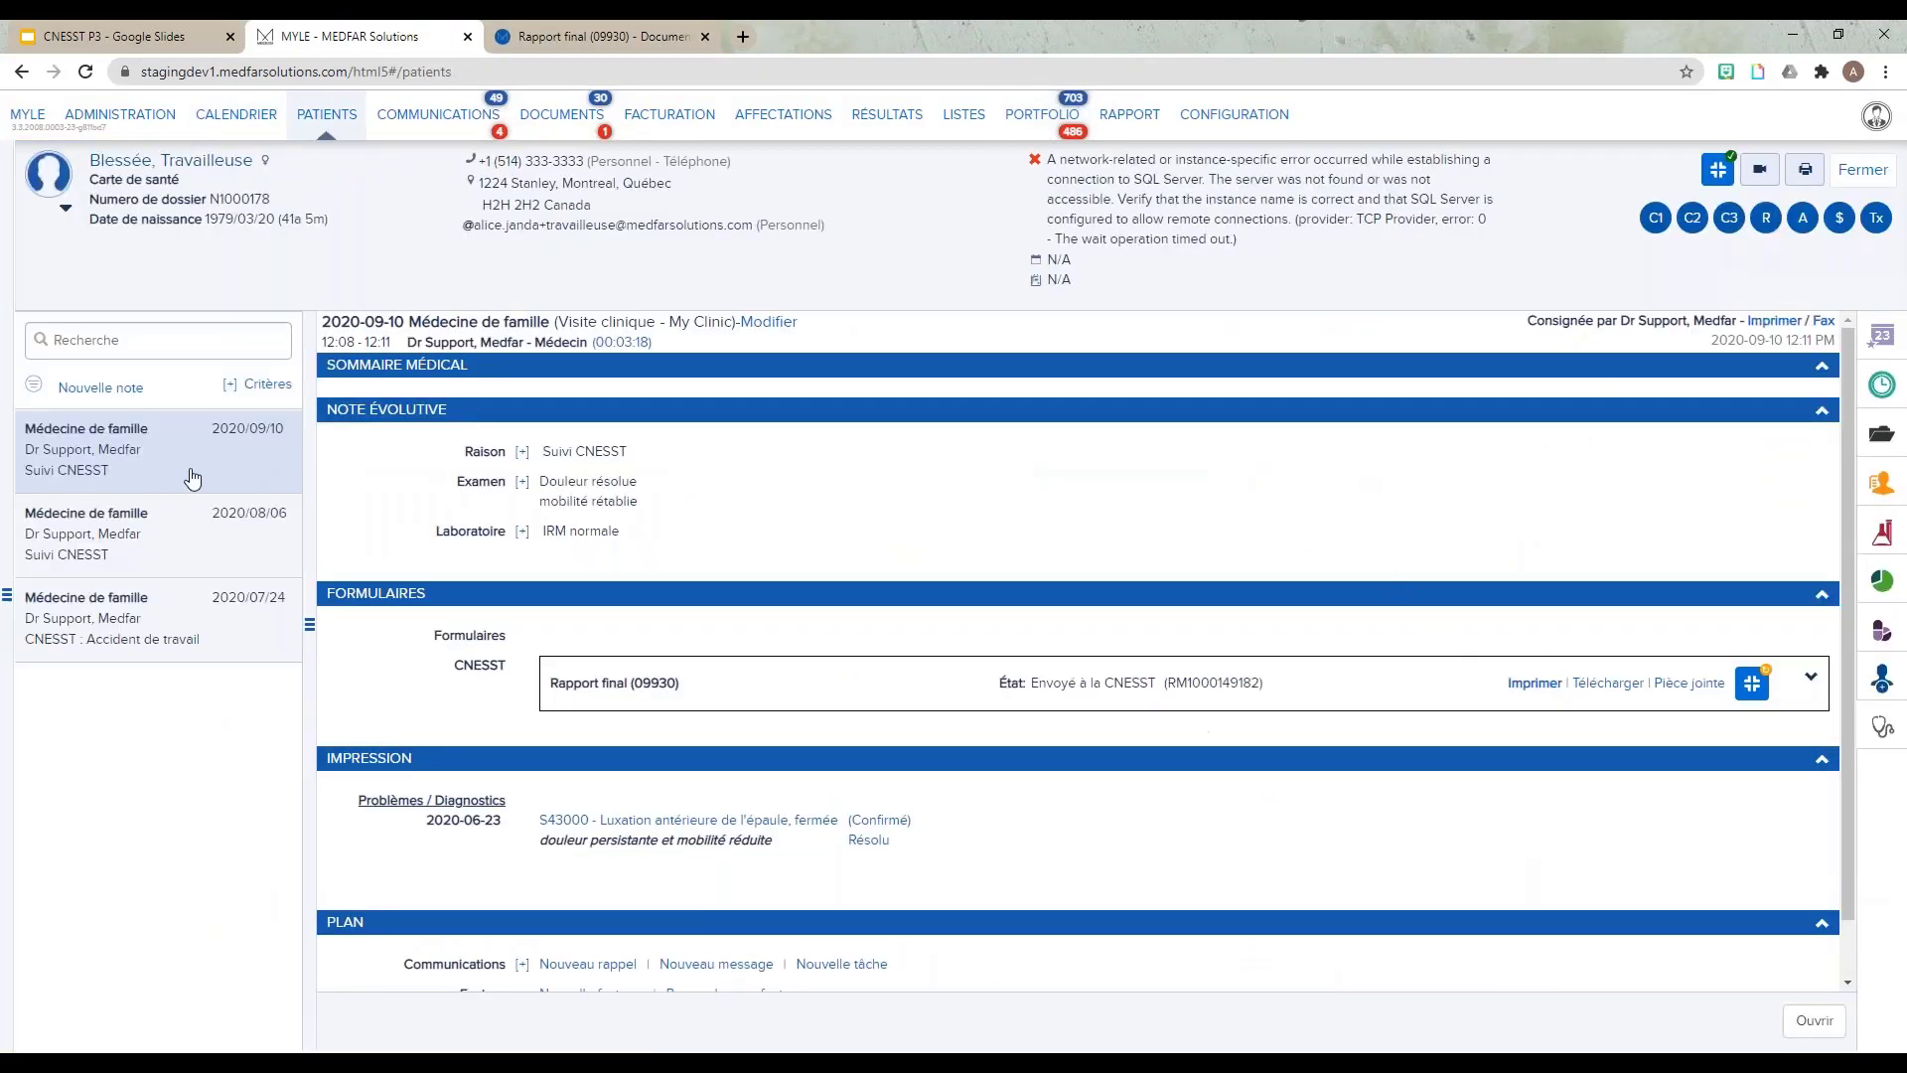
{"action": "left_click", "coordinate": [188, 469]}
Step: Switch to the CNESST P3 presentation in Google Slides and start the full-screen slideshow
{"action": "left_click", "coordinate": [105, 31]}
{"action": "left_click", "coordinate": [1679, 122]}
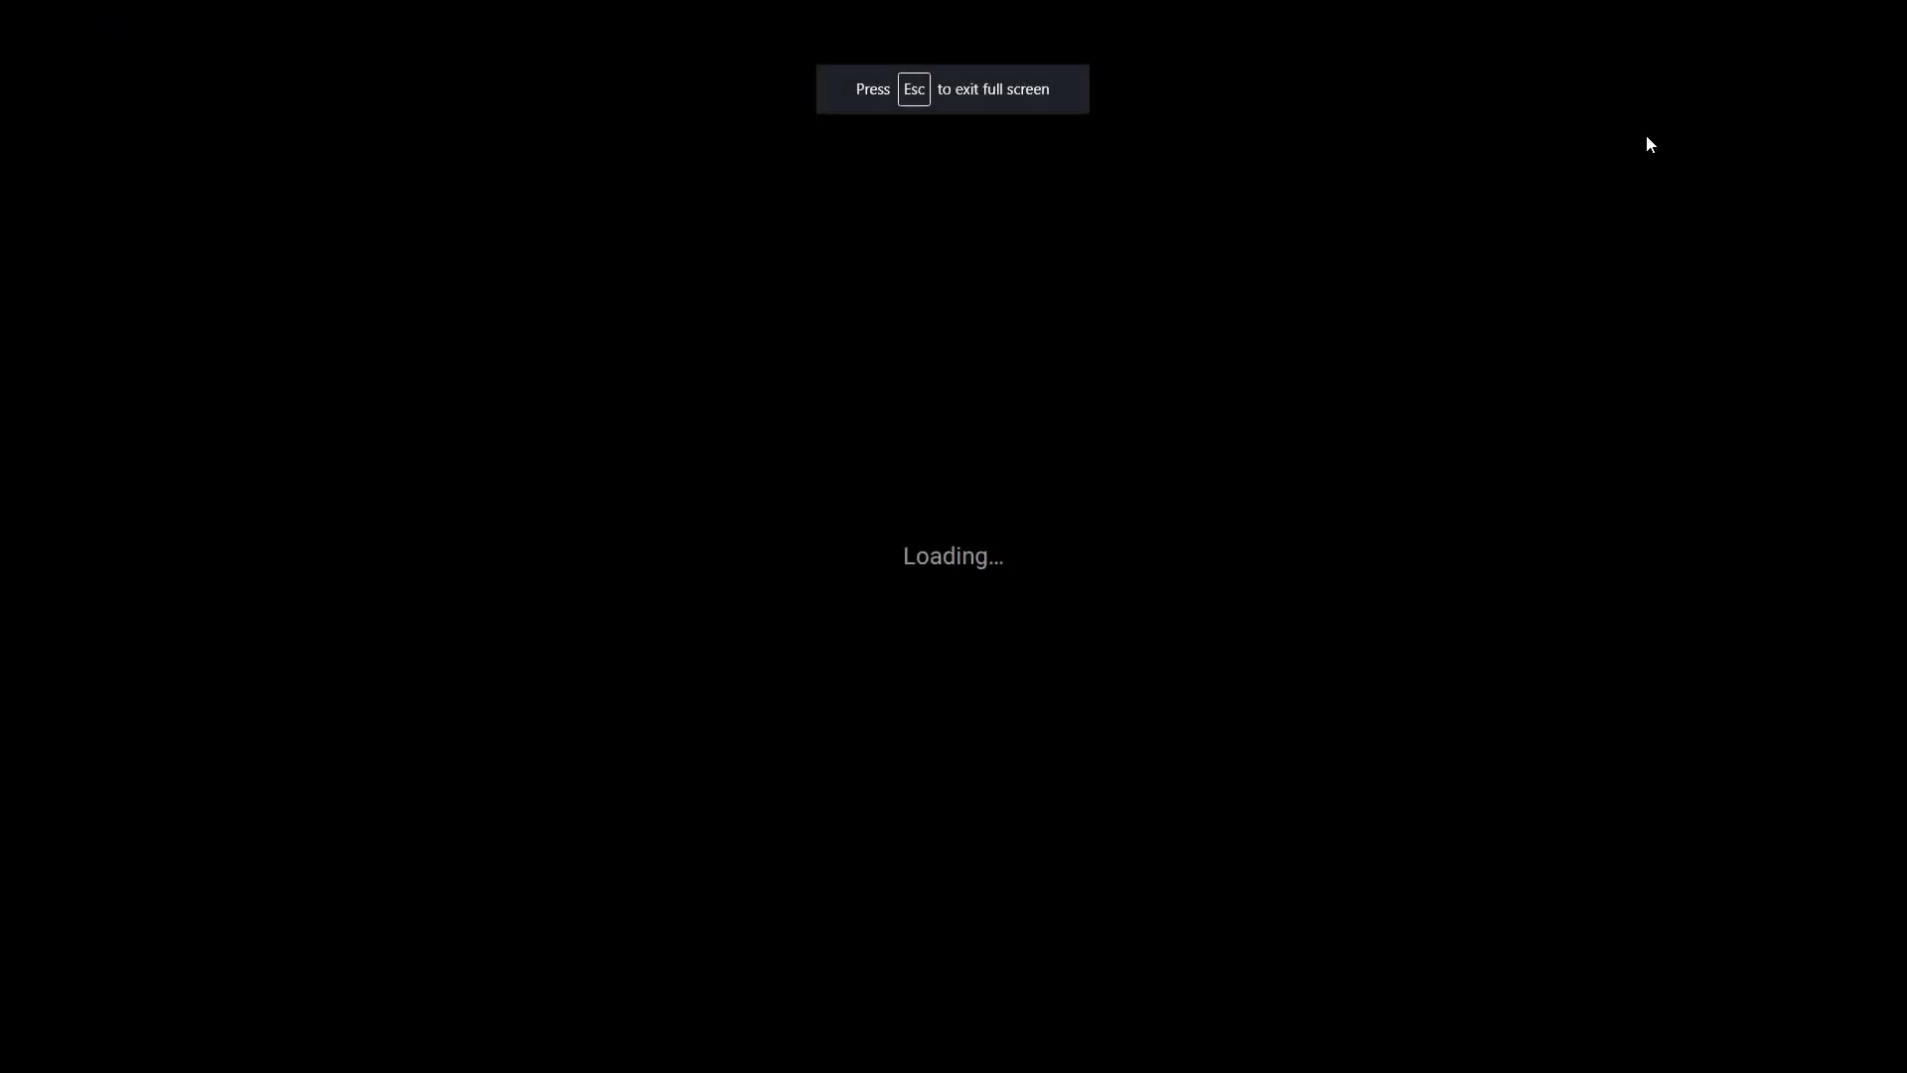
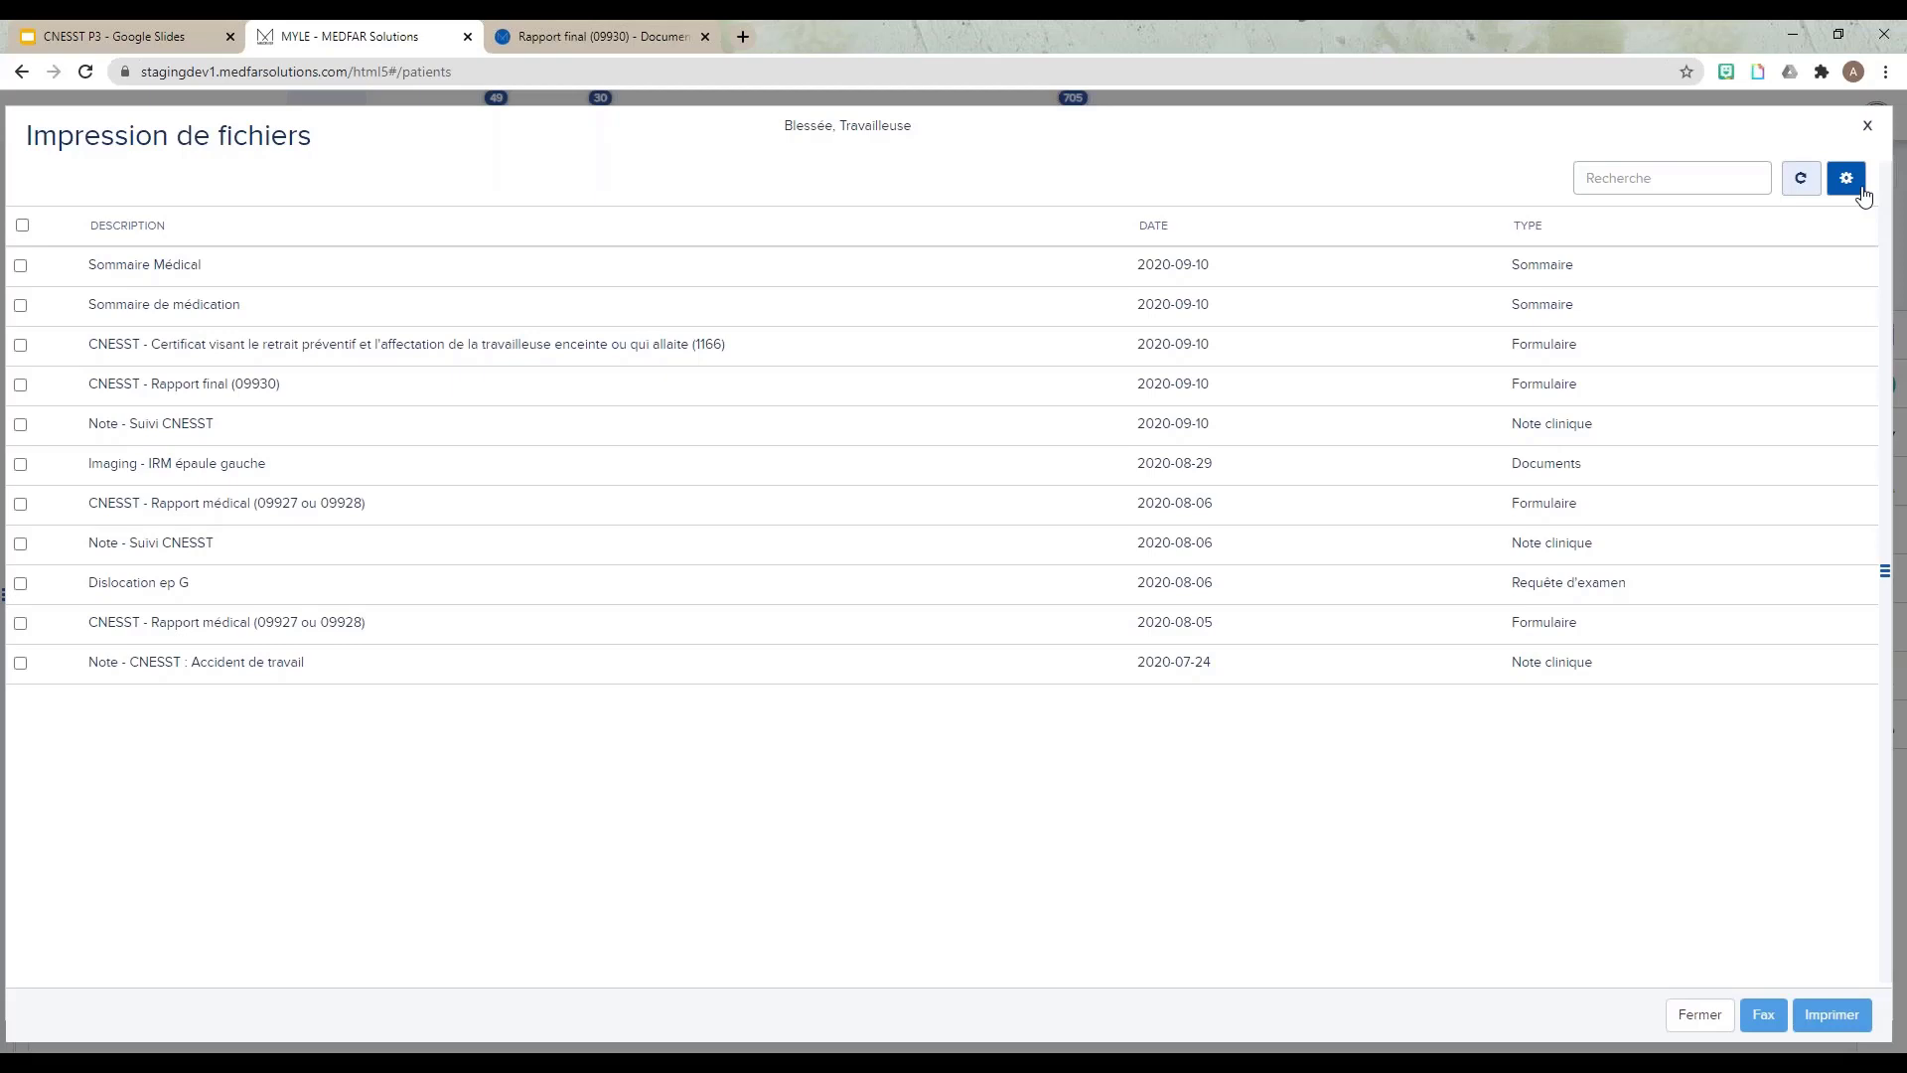
Step: Close the file printing list, and view the patient's documents, medical summary and approved 2020/09/10 Suivi CNESST note
{"action": "left_click", "coordinate": [1870, 127]}
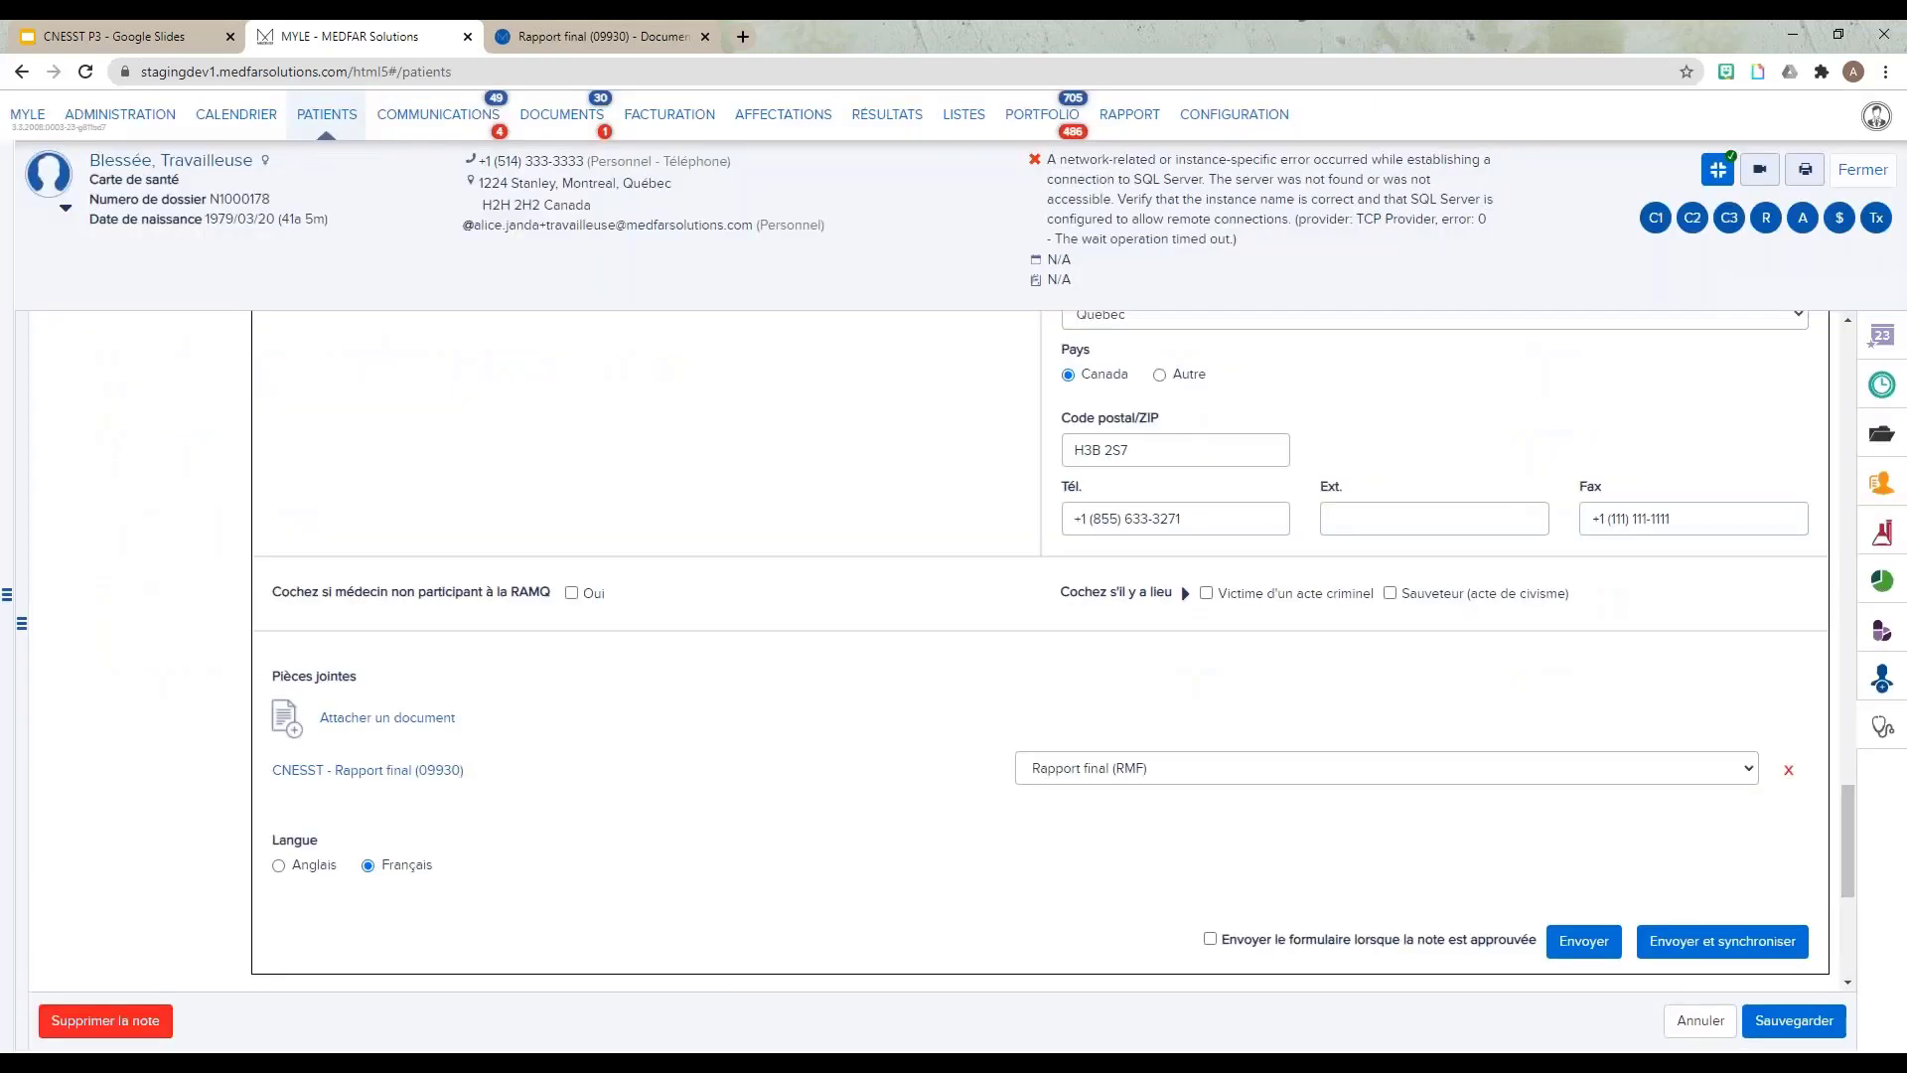
{"action": "left_click", "coordinate": [1880, 445]}
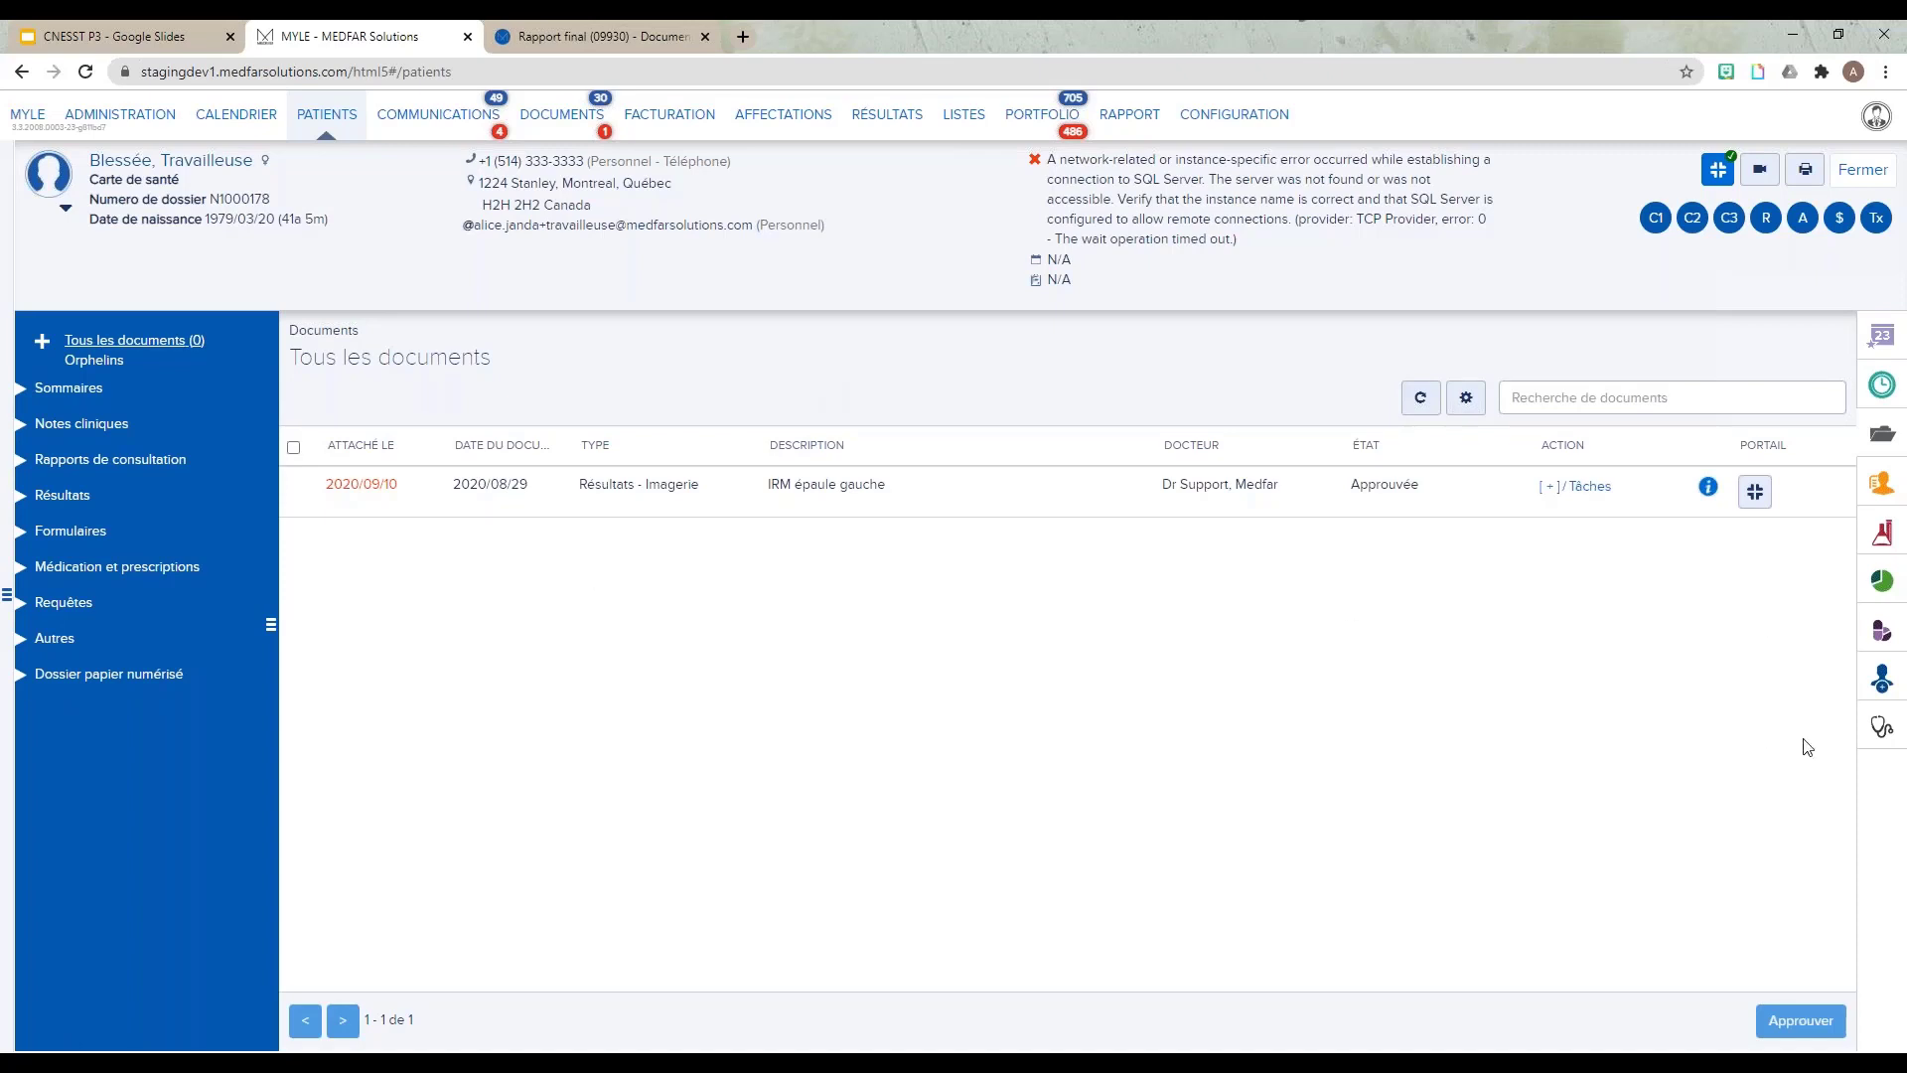
{"action": "left_click", "coordinate": [1884, 683]}
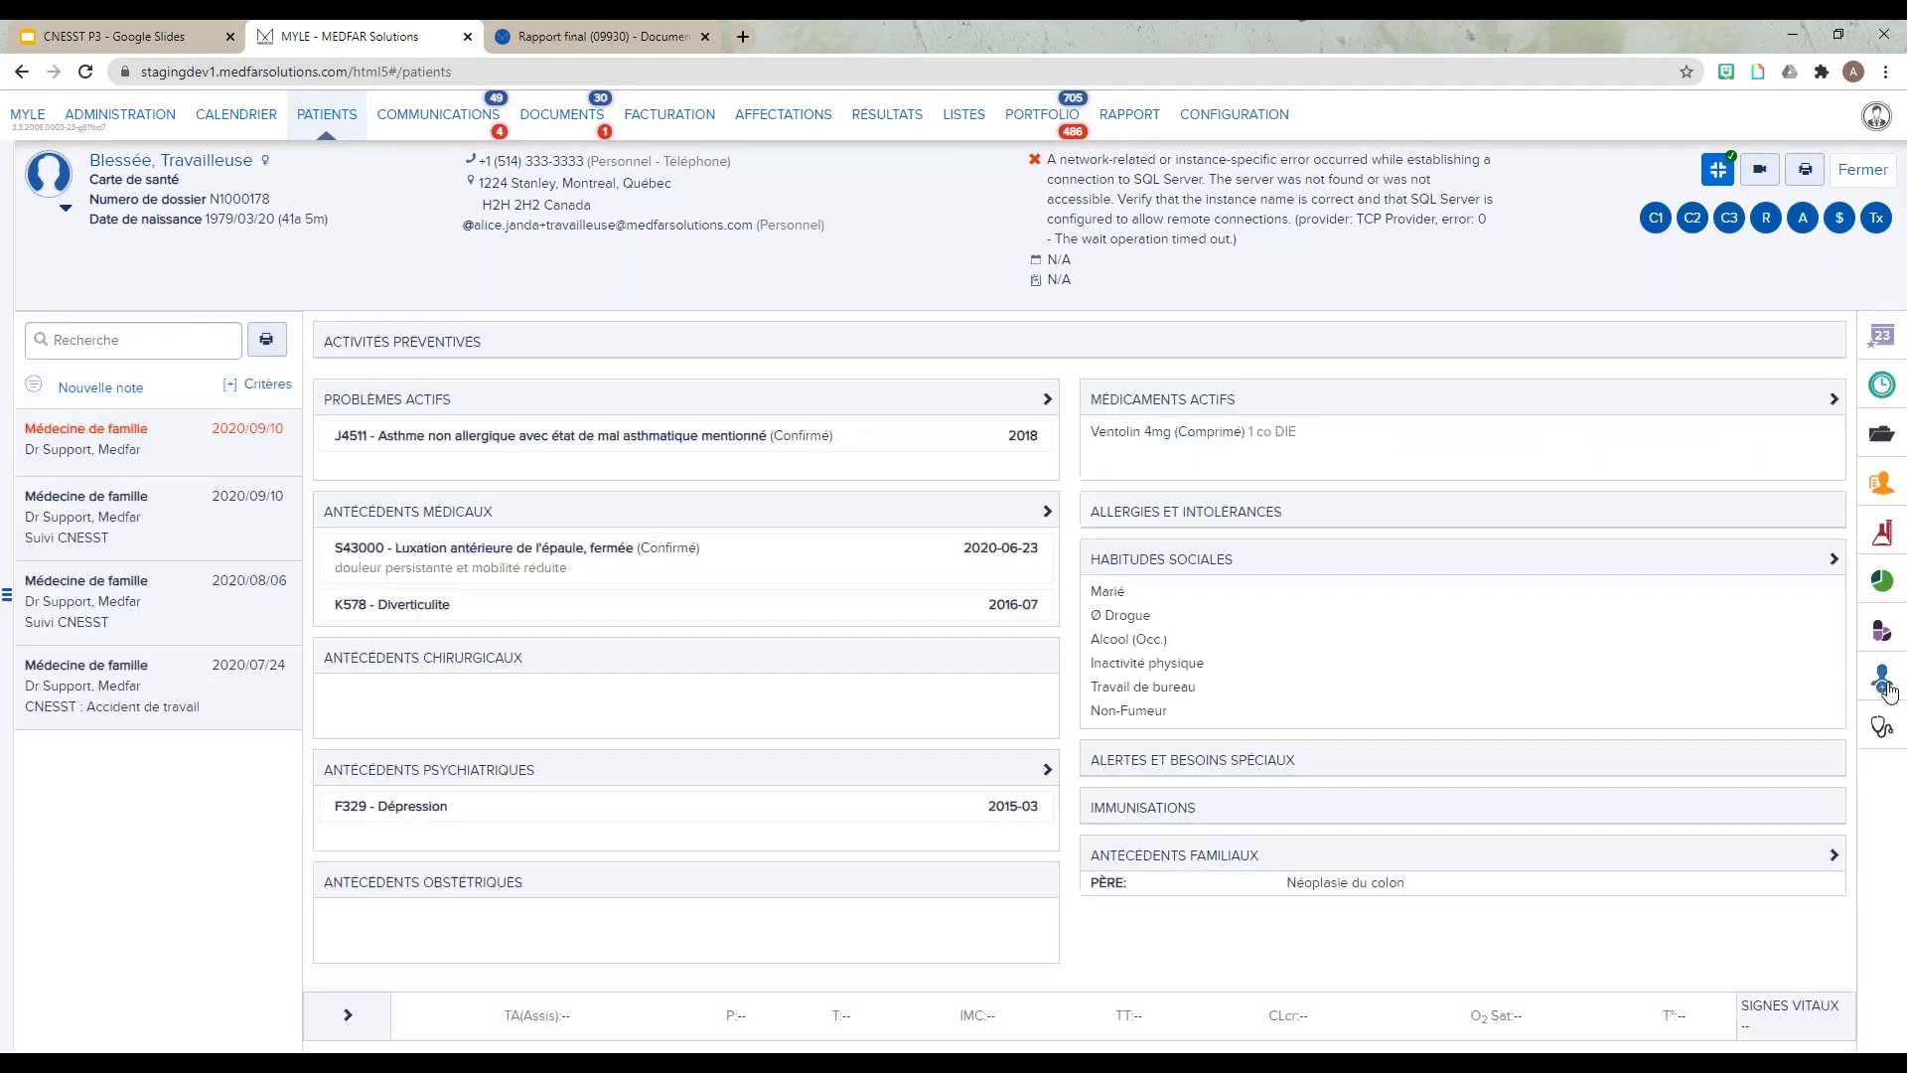
{"action": "left_click", "coordinate": [213, 528]}
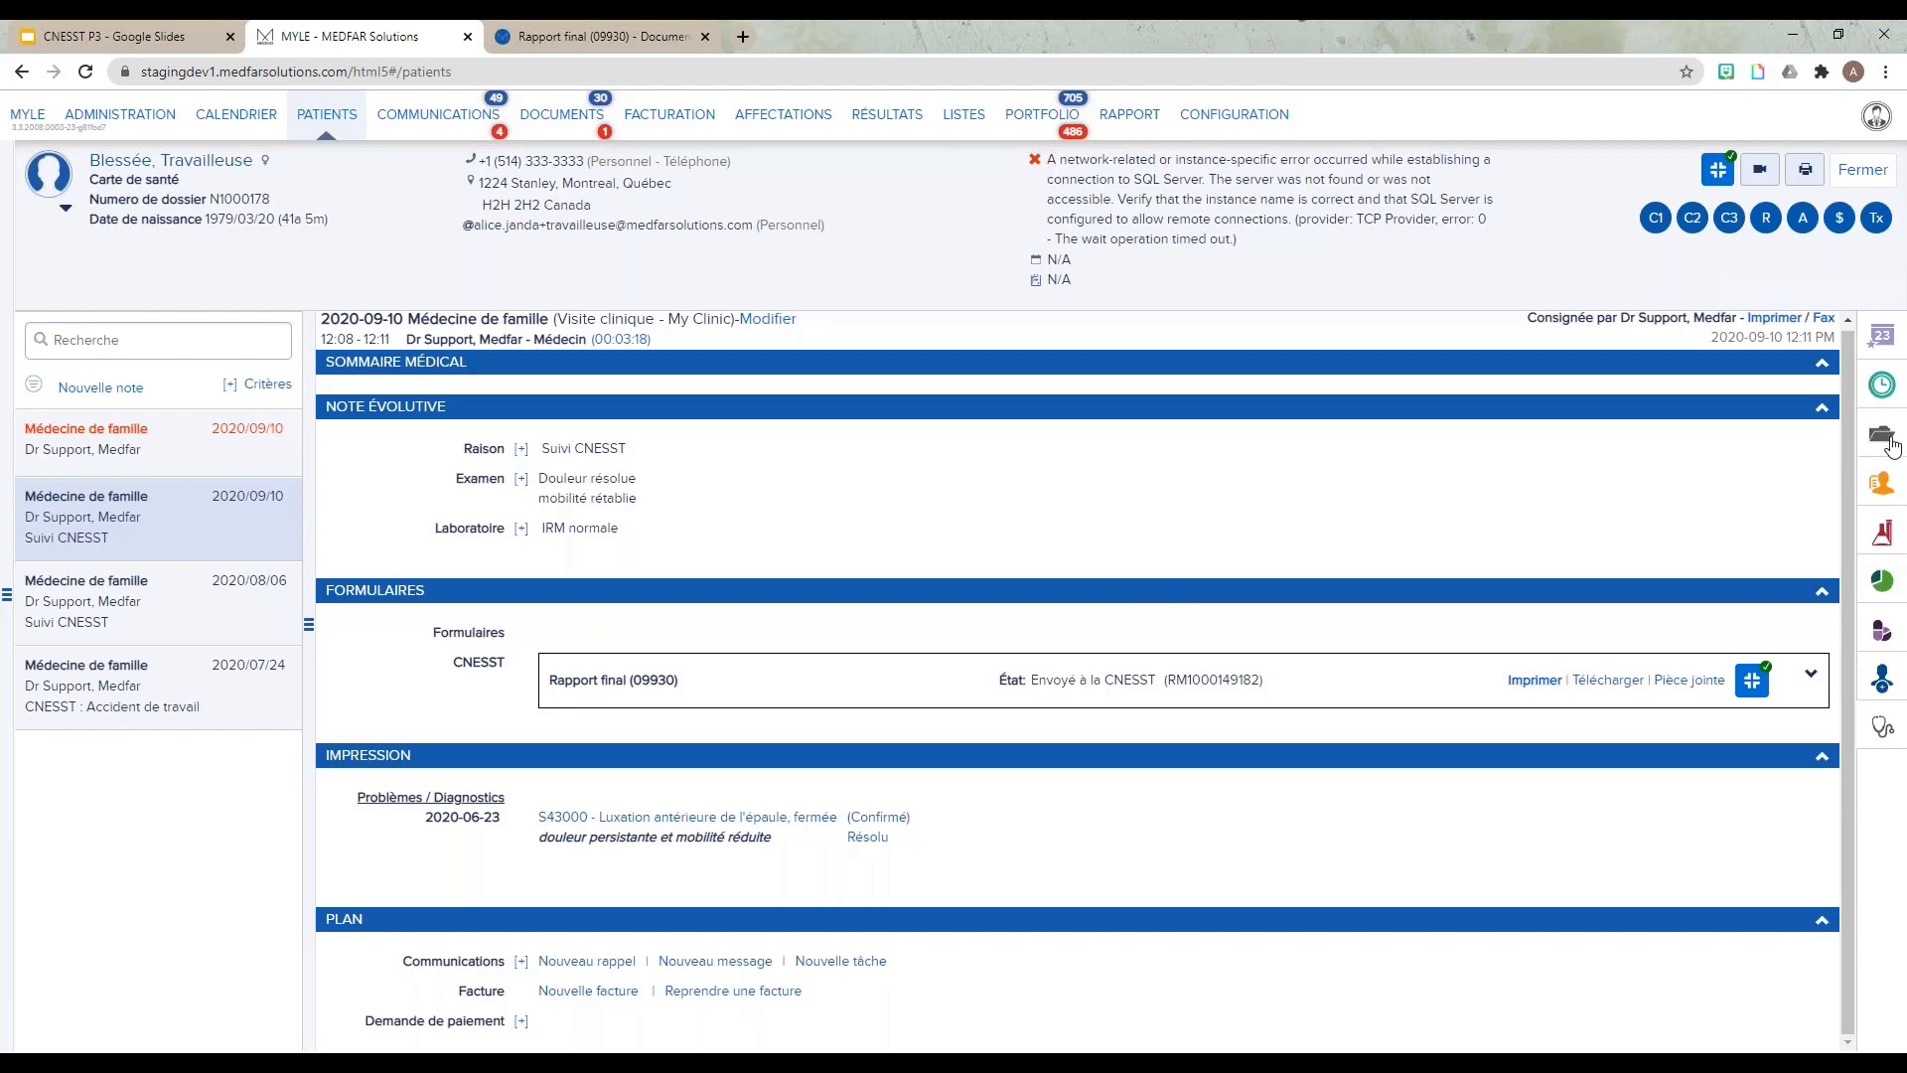
Step: From the patient's documents, open the file printing list, filter it by "cne", and close it
{"action": "left_click", "coordinate": [1884, 437]}
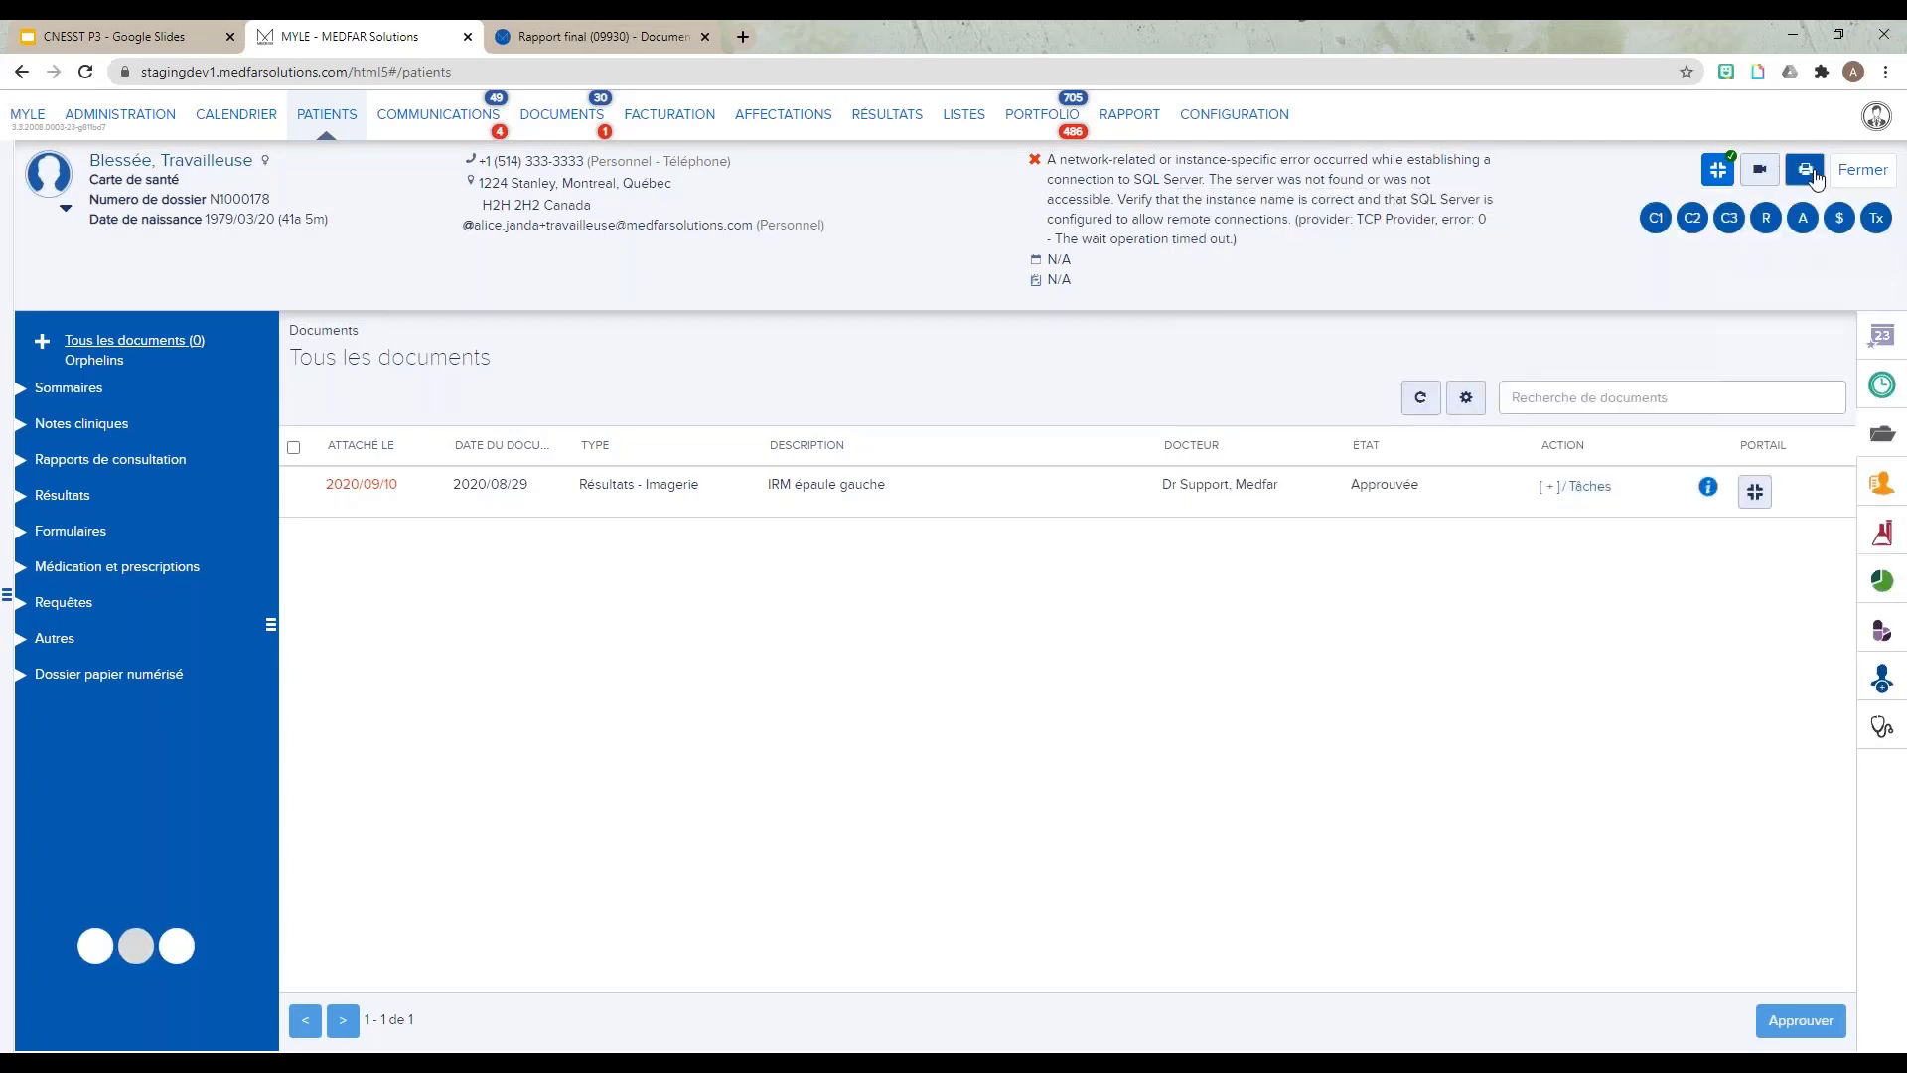
{"action": "left_click", "coordinate": [1806, 171]}
{"action": "left_click", "coordinate": [1648, 186]}
{"action": "type", "text": "cne"}
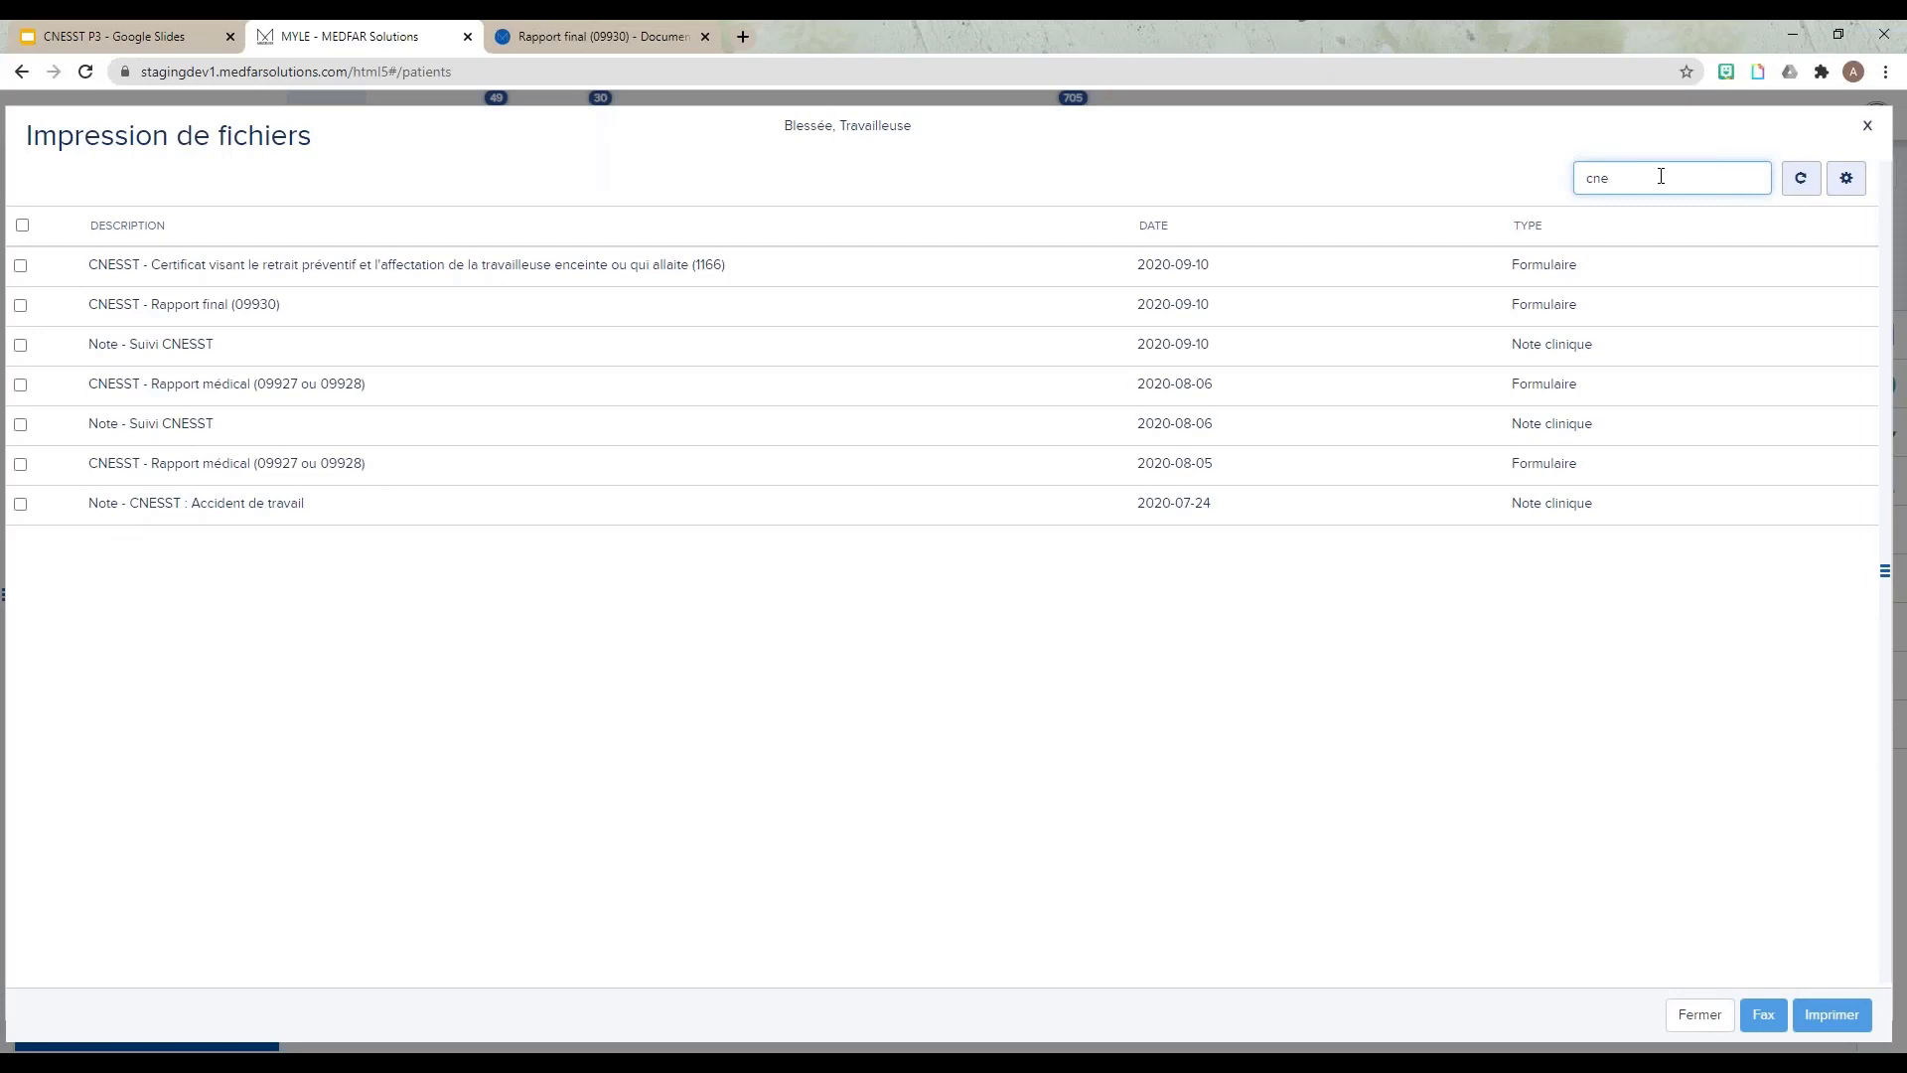
{"action": "left_click", "coordinate": [1869, 129]}
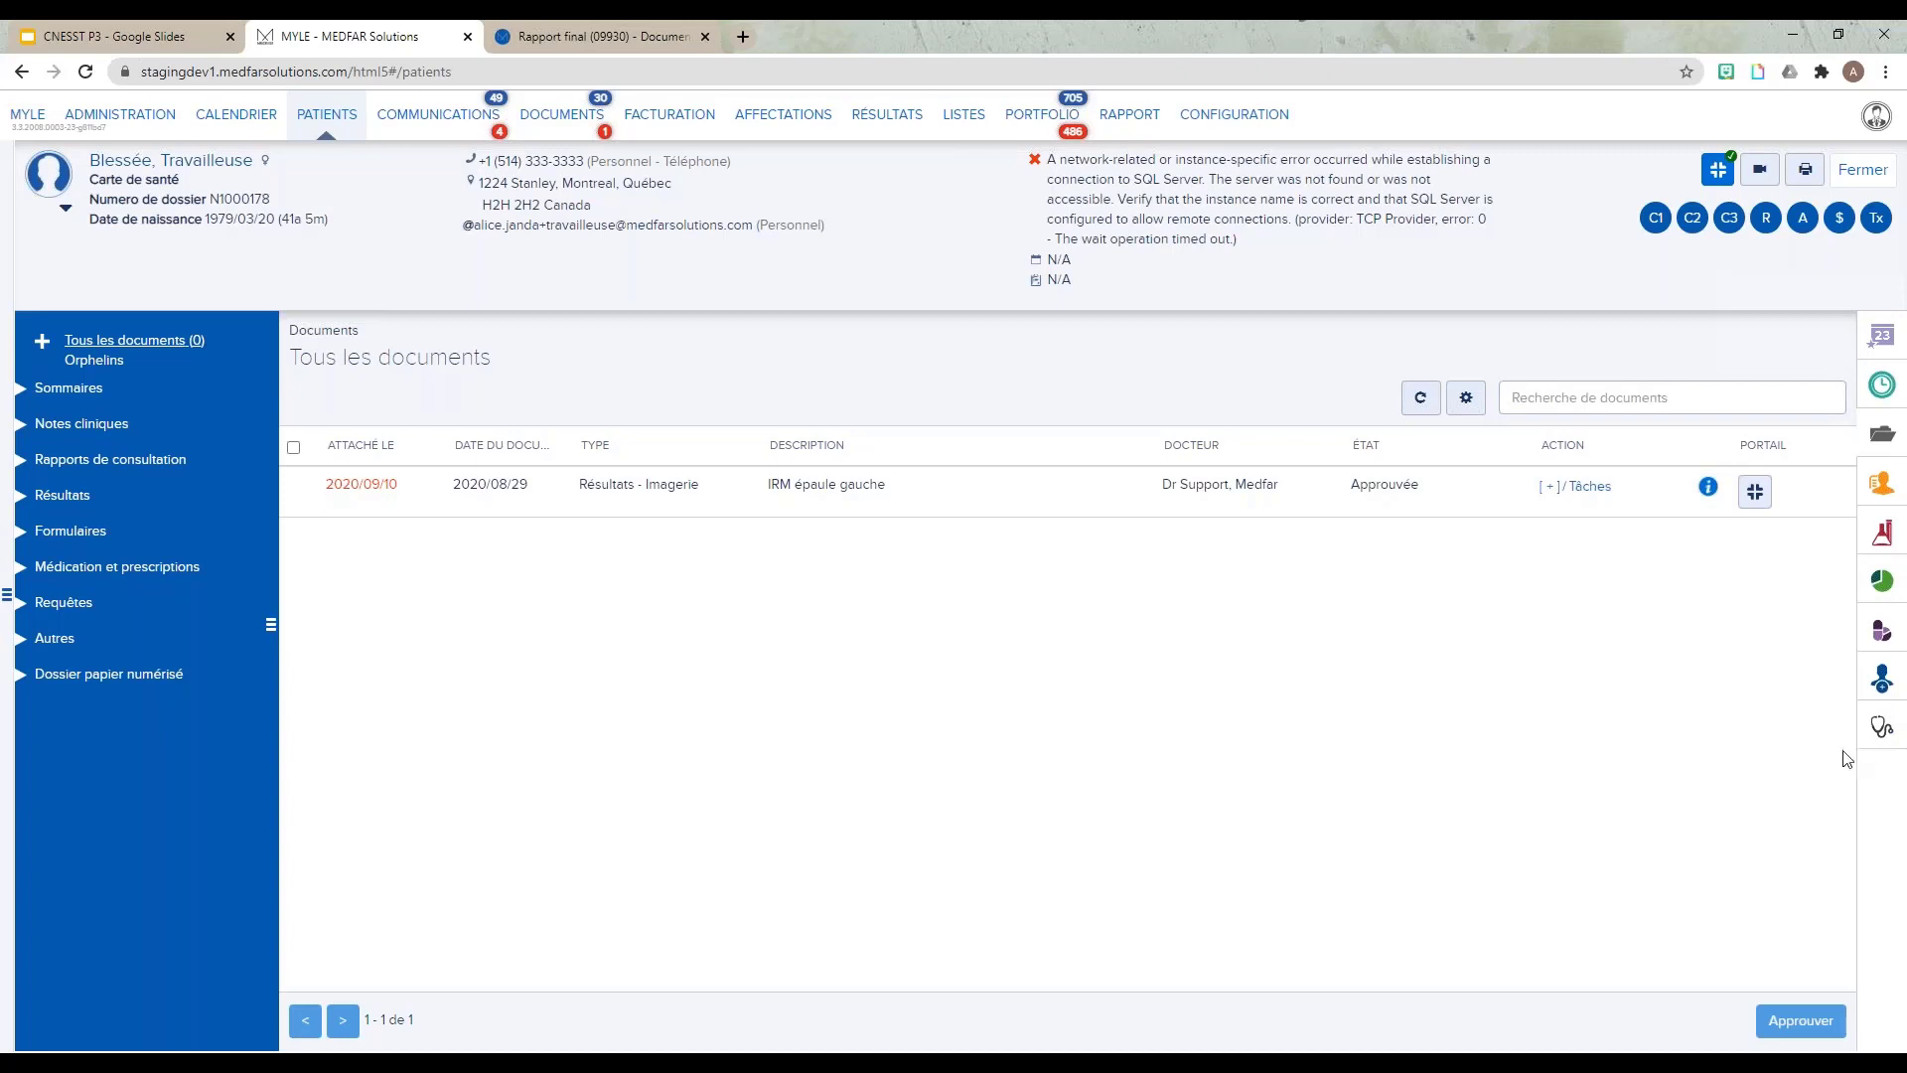
Step: Open the patient's unapproved 2020/09/10 consultation note and examine its CNESST forms
{"action": "left_click", "coordinate": [1885, 735]}
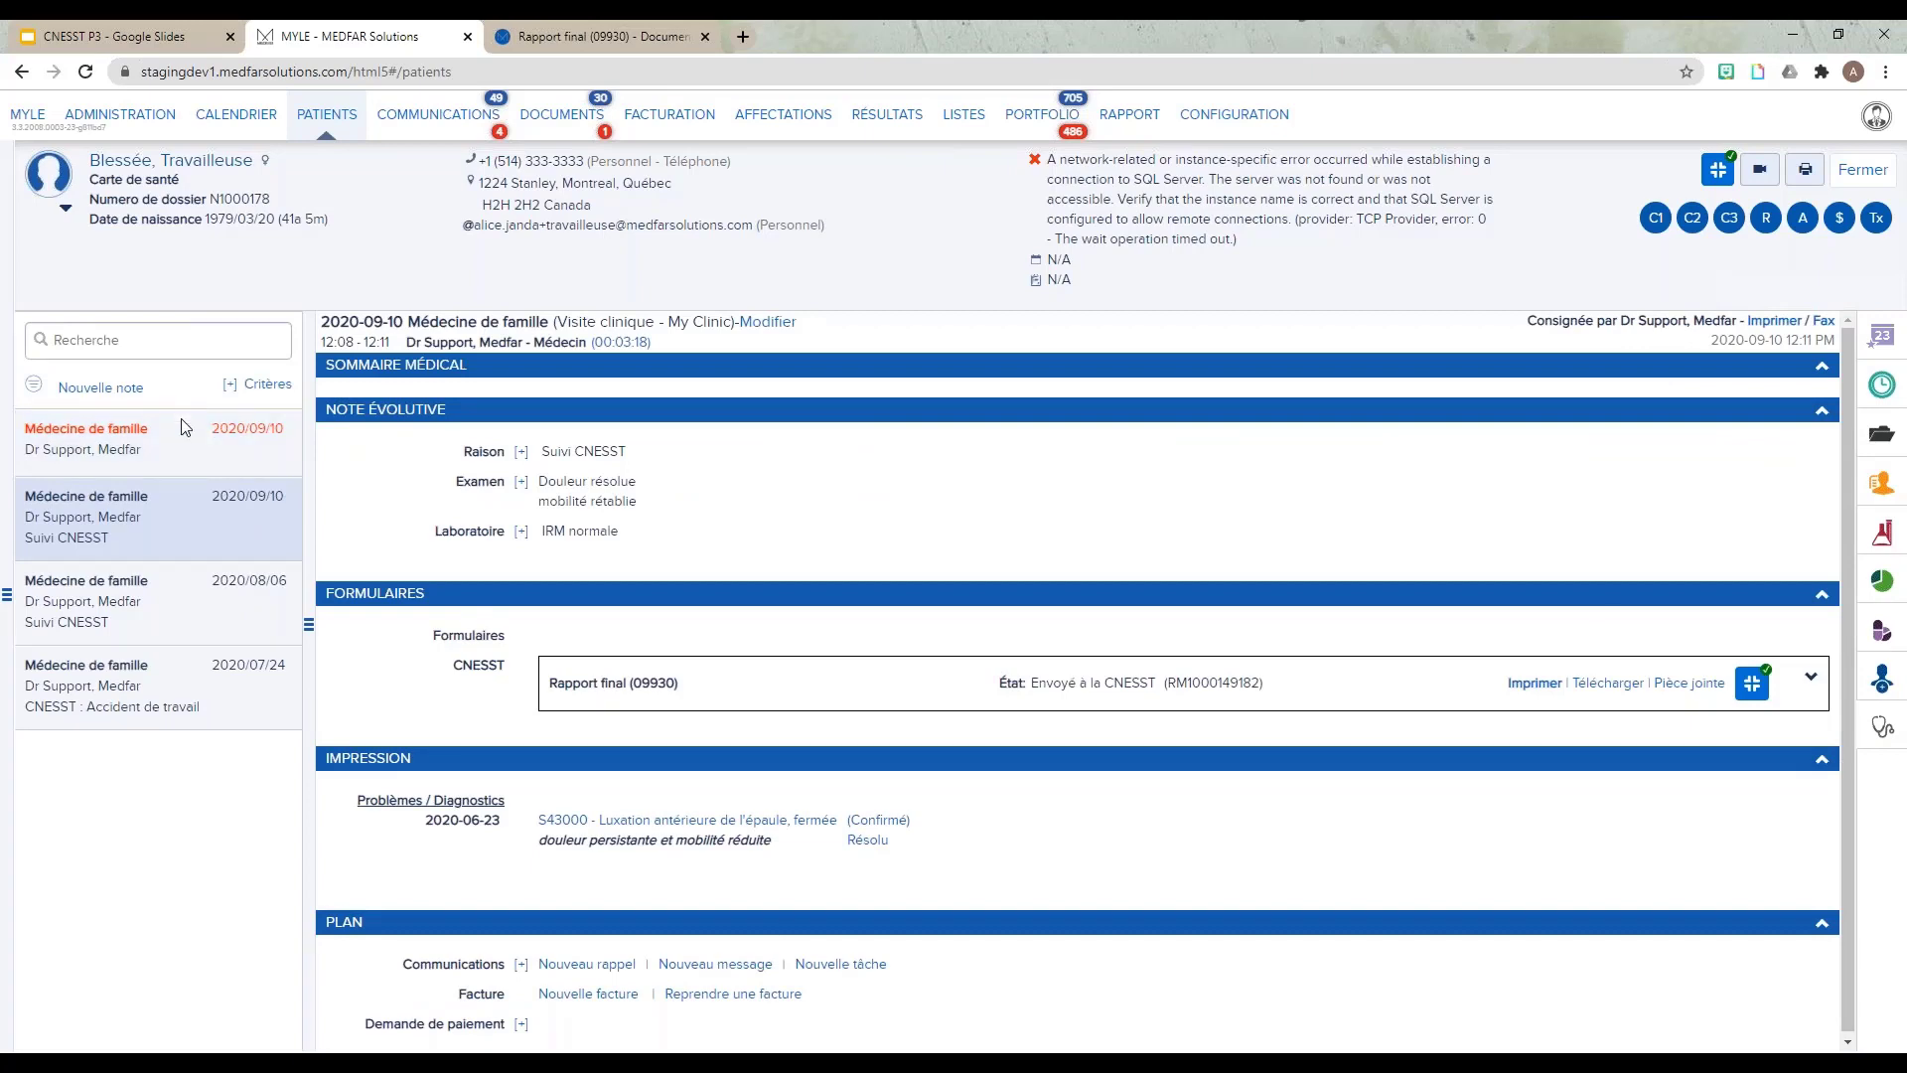
{"action": "left_click", "coordinate": [183, 450]}
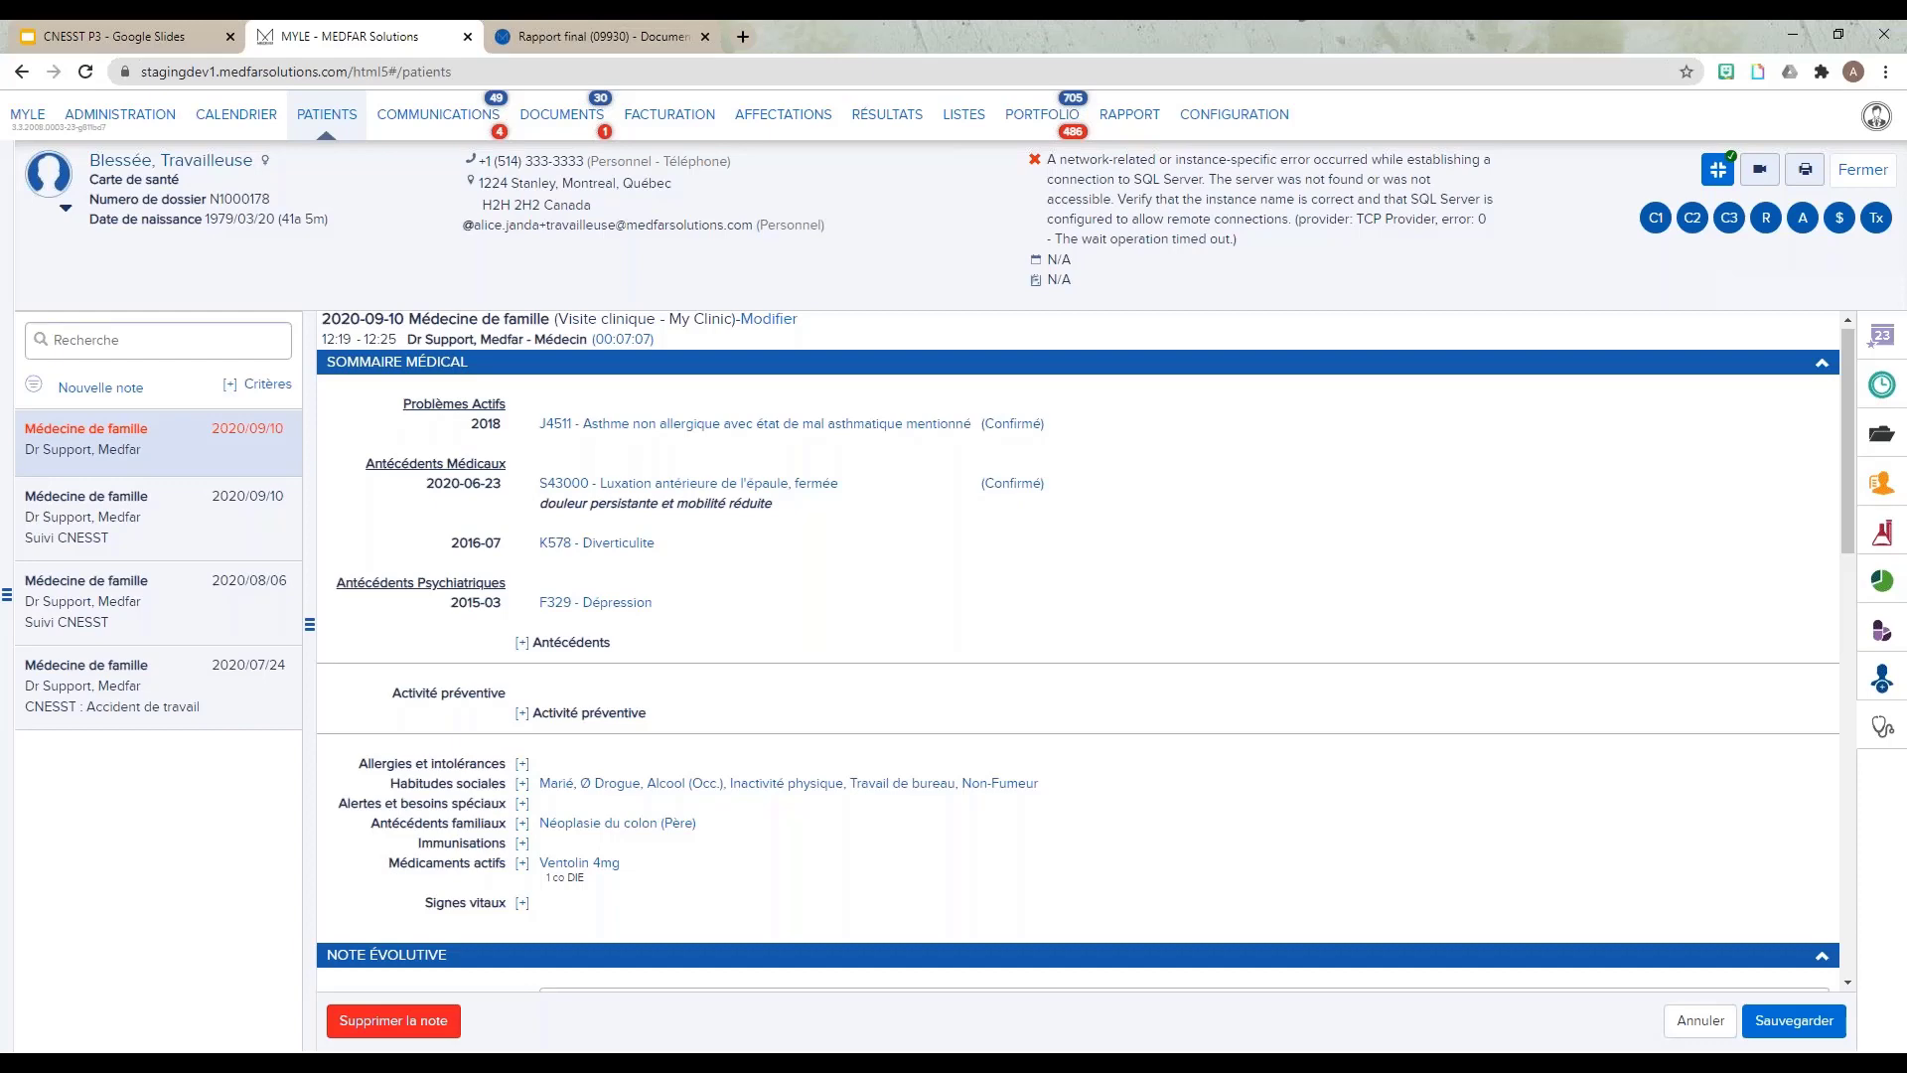
{"action": "scroll", "coordinate": [847, 587], "scroll_direction": "down", "scroll_amount": 4}
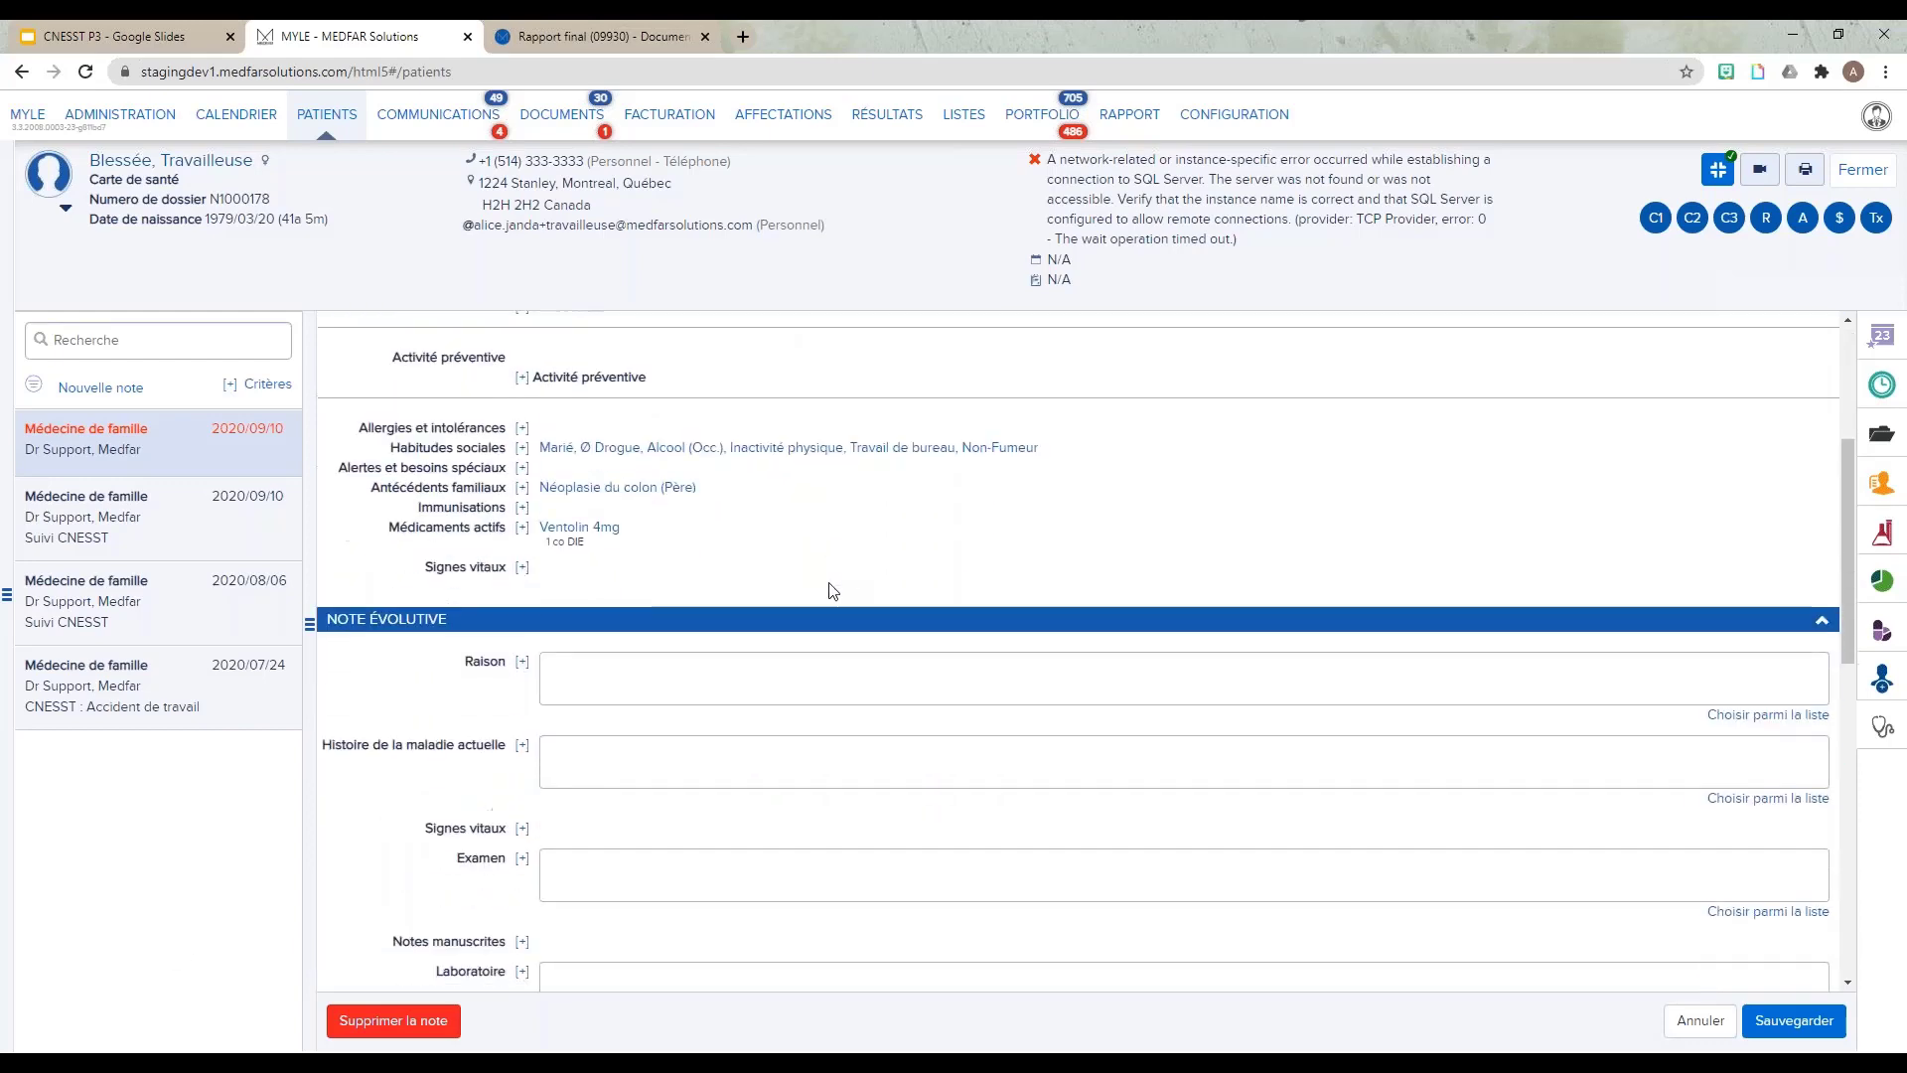
{"action": "scroll", "coordinate": [727, 437], "scroll_direction": "down", "scroll_amount": 5}
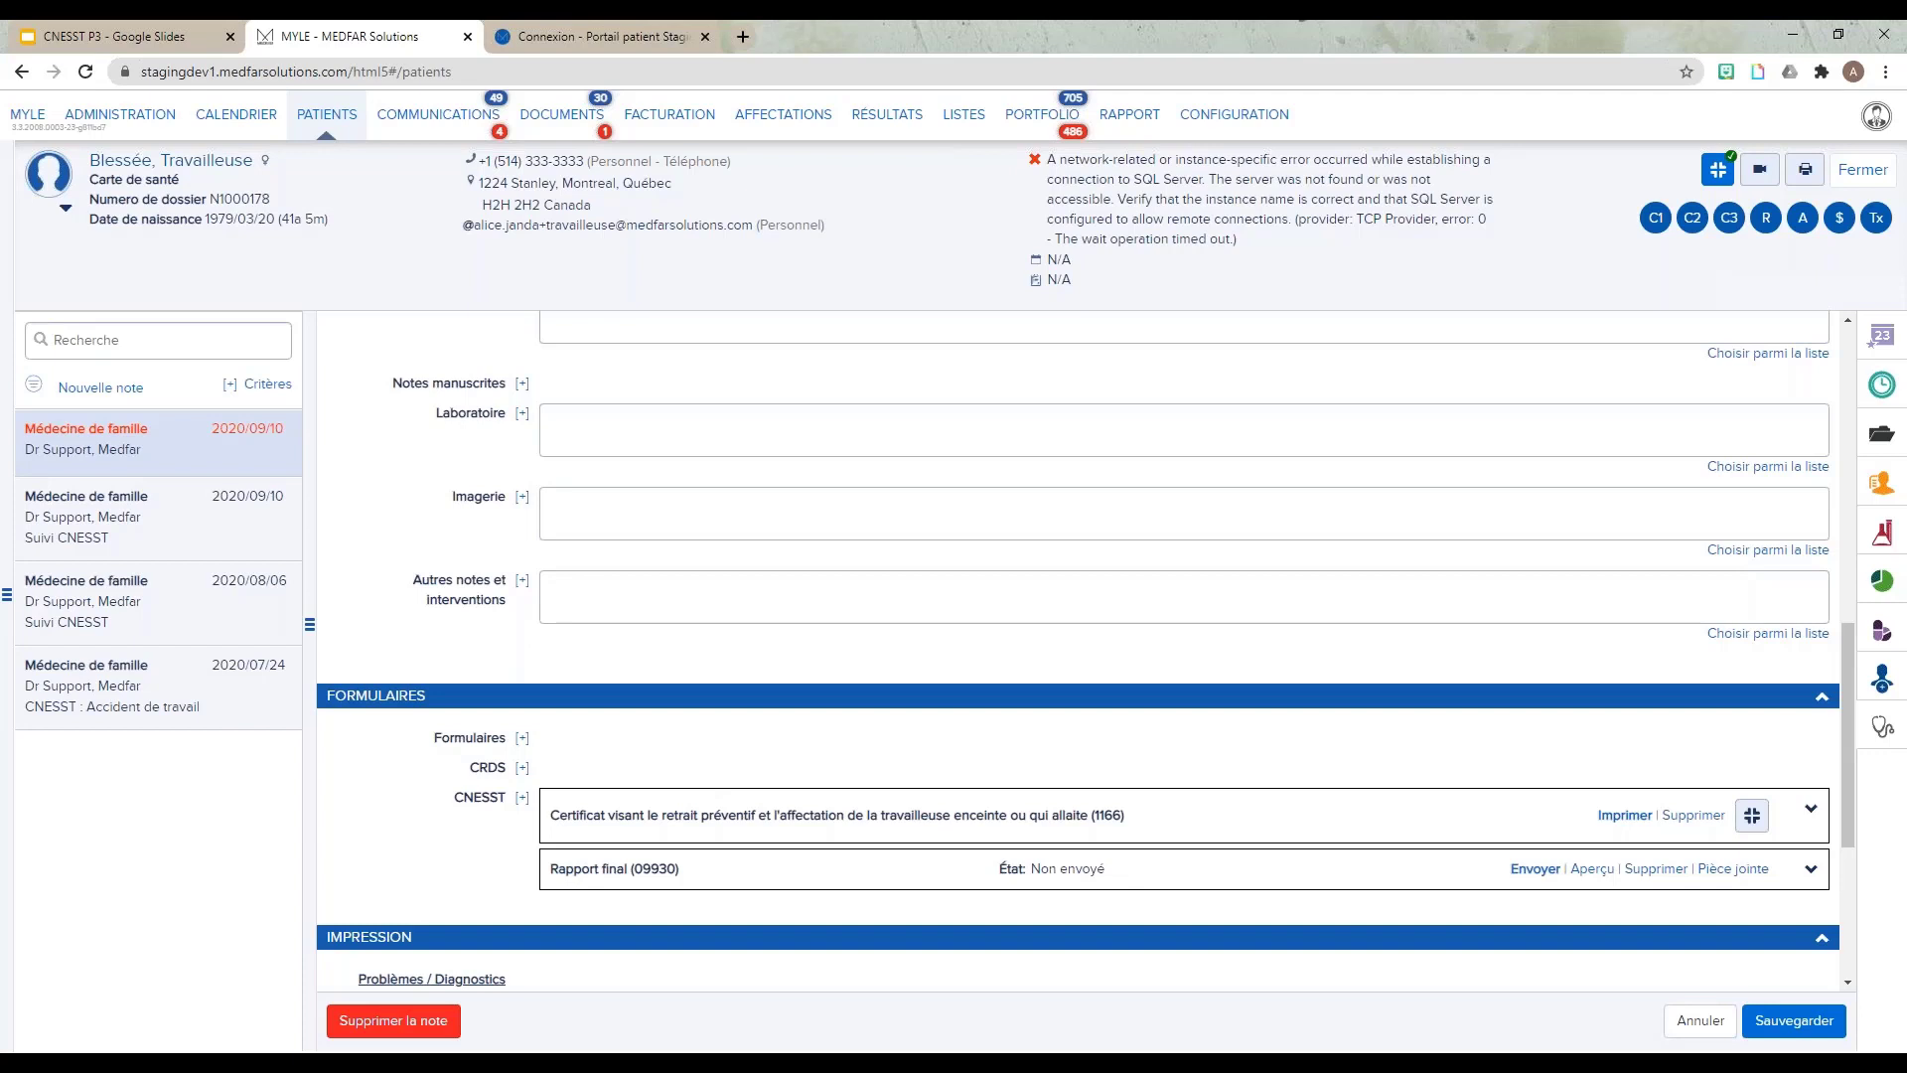
Step: Switch to Google Slides and present the closing "Merci de votre attention !" slide full screen
{"action": "left_click", "coordinate": [105, 32]}
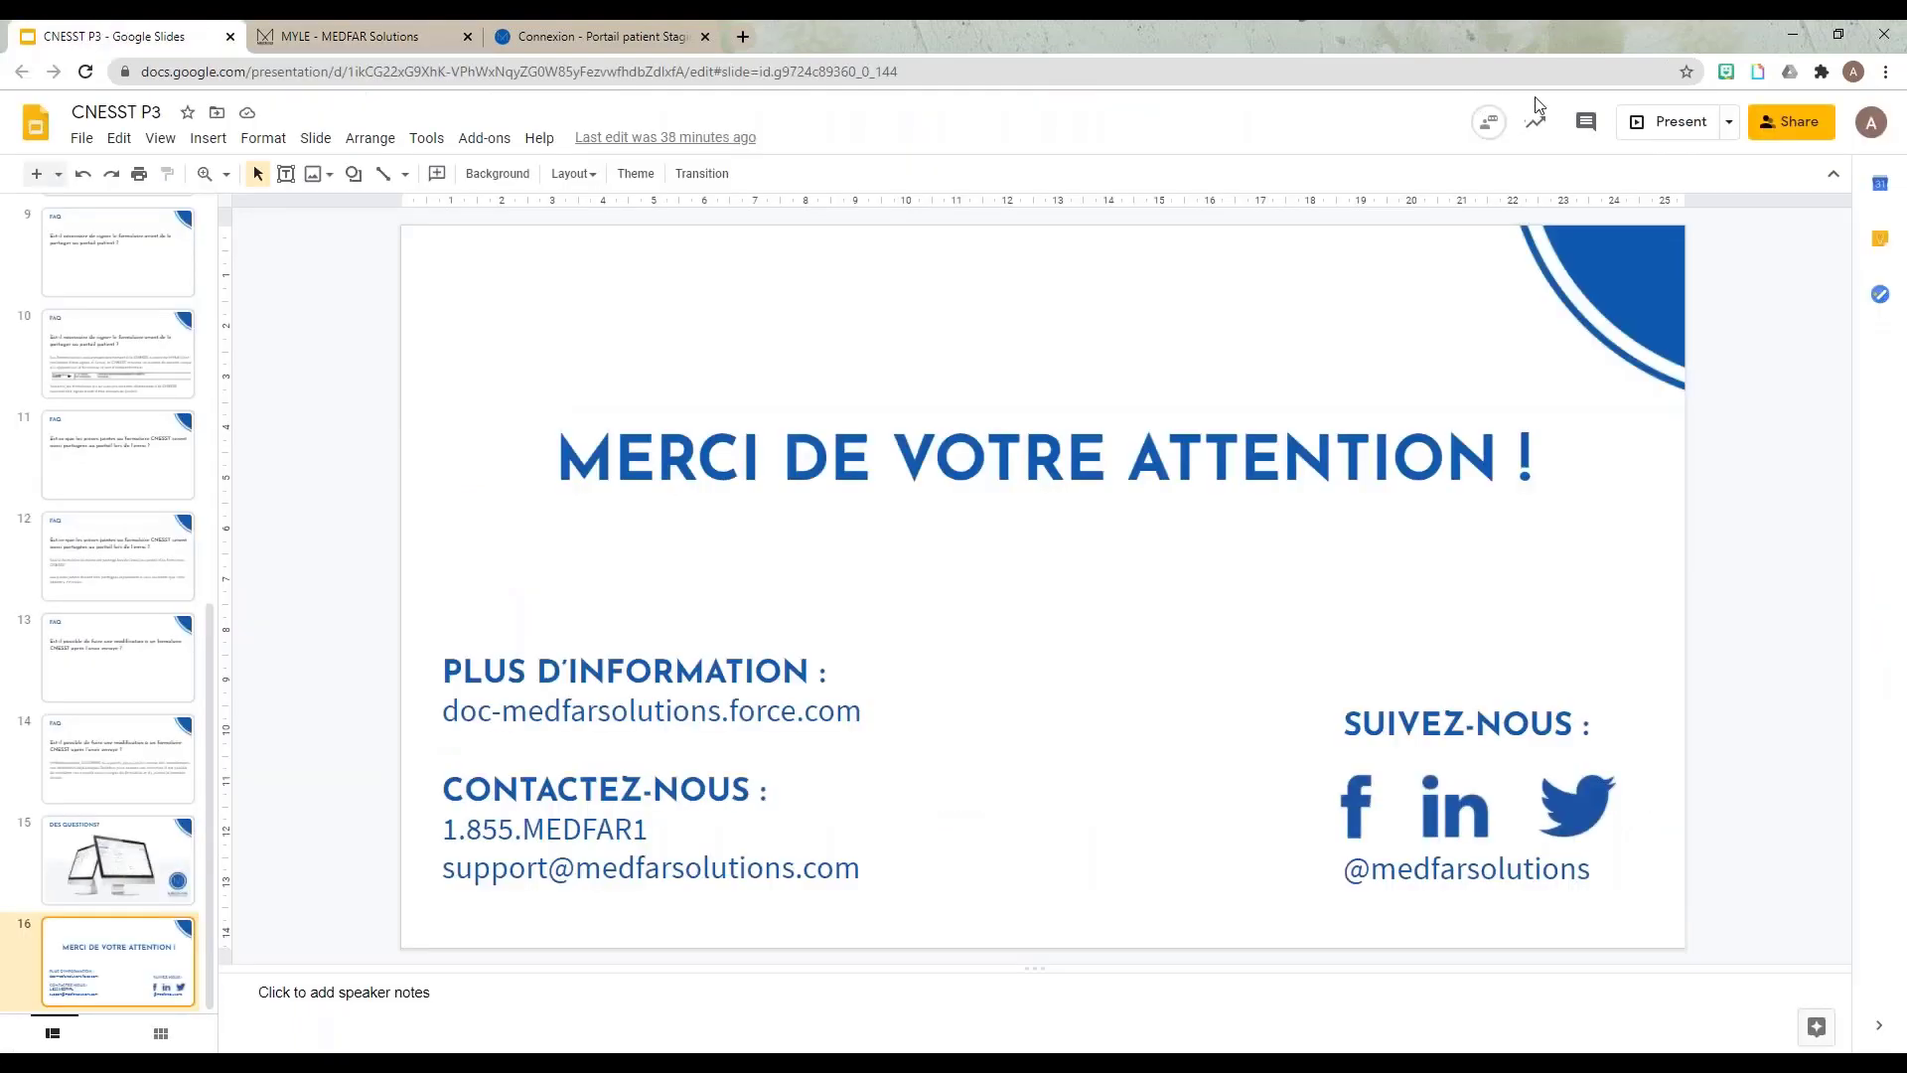
{"action": "left_click", "coordinate": [1646, 131]}
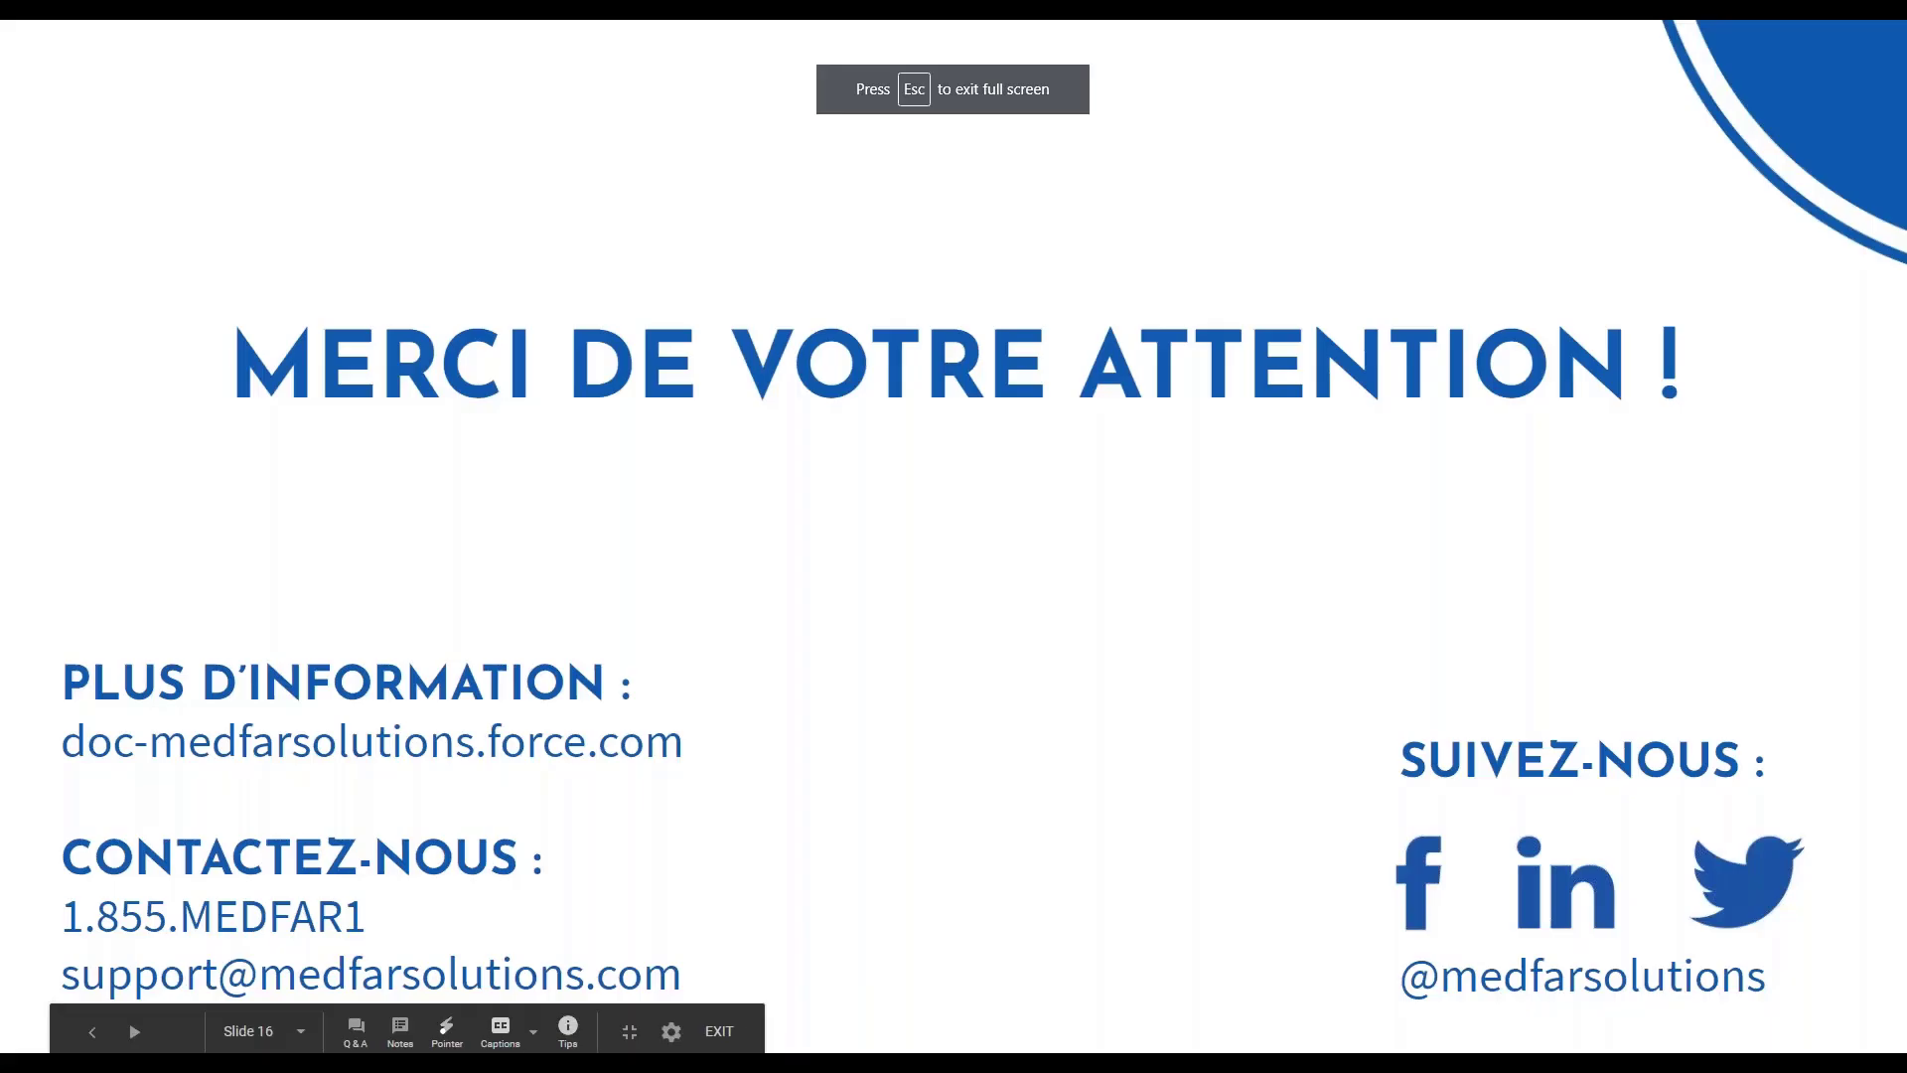